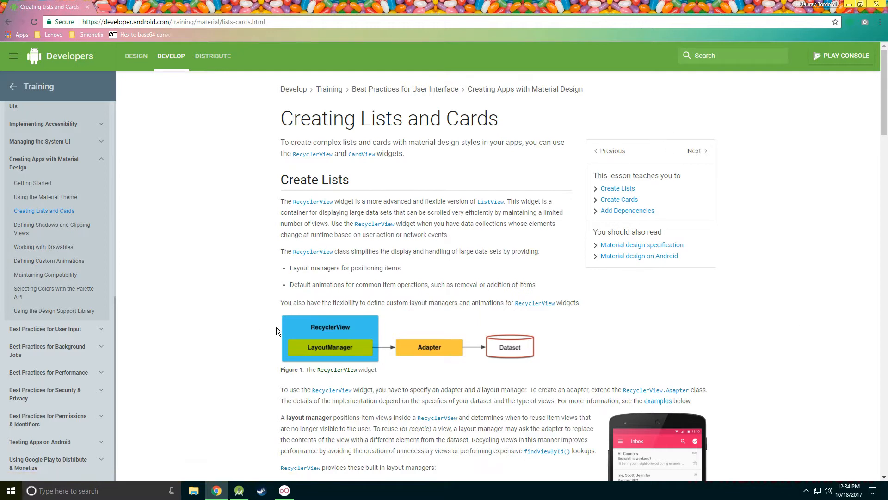
# Step: Finish the New Project wizard for RecyclerView with an Empty Activity named Home and layout activity_home
pyautogui.click(239, 491)
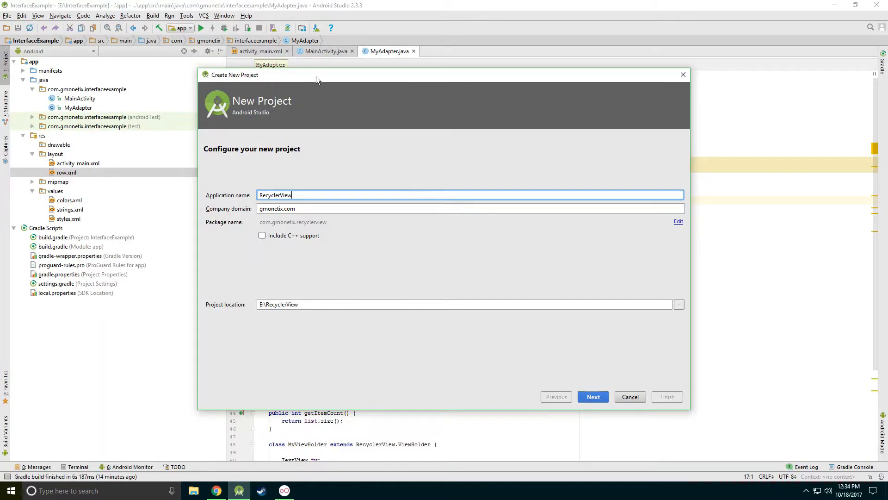
pyautogui.moveTo(316, 77); pyautogui.dragTo(313, 64)
pyautogui.click(587, 384)
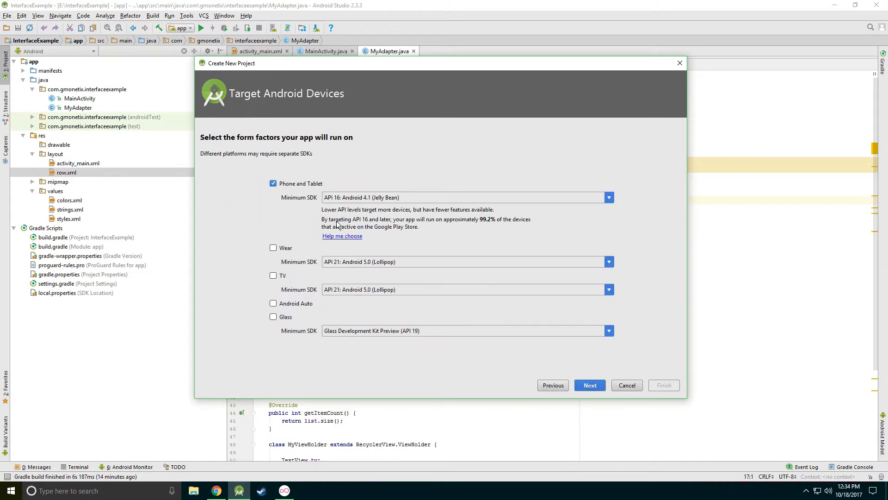
pyautogui.click(579, 387)
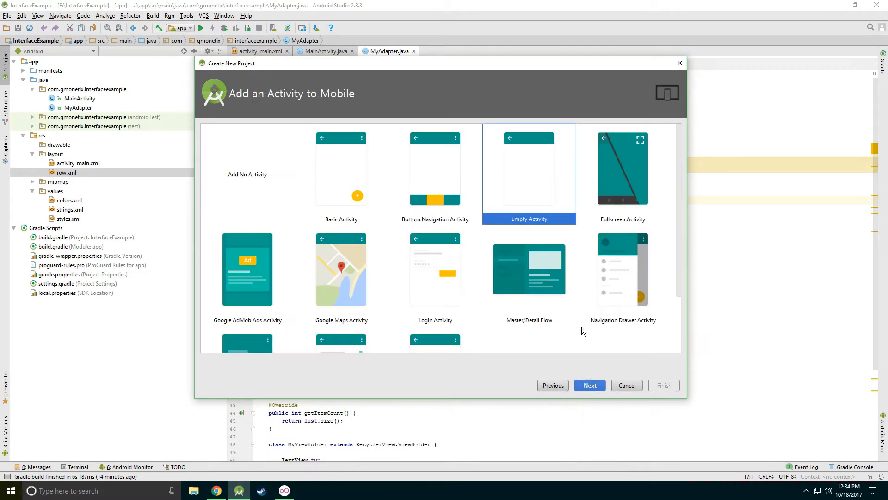
pyautogui.click(597, 386)
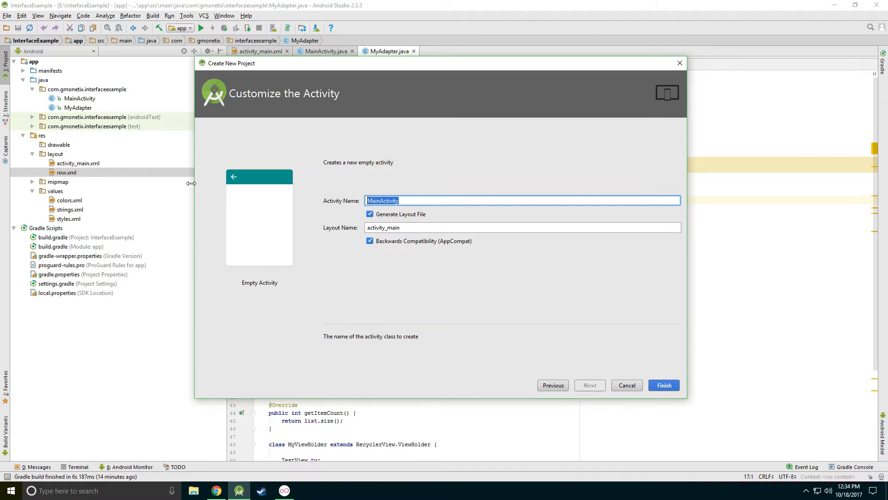
pyautogui.write('Home')
pyautogui.click(665, 385)
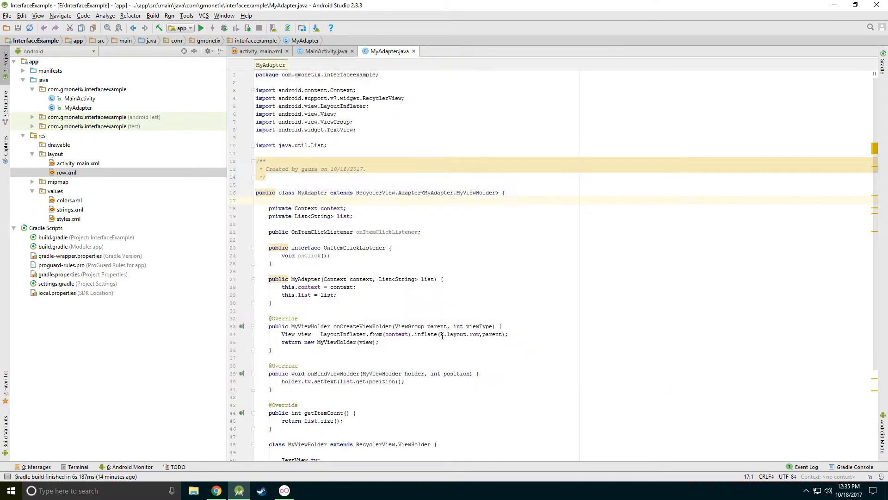
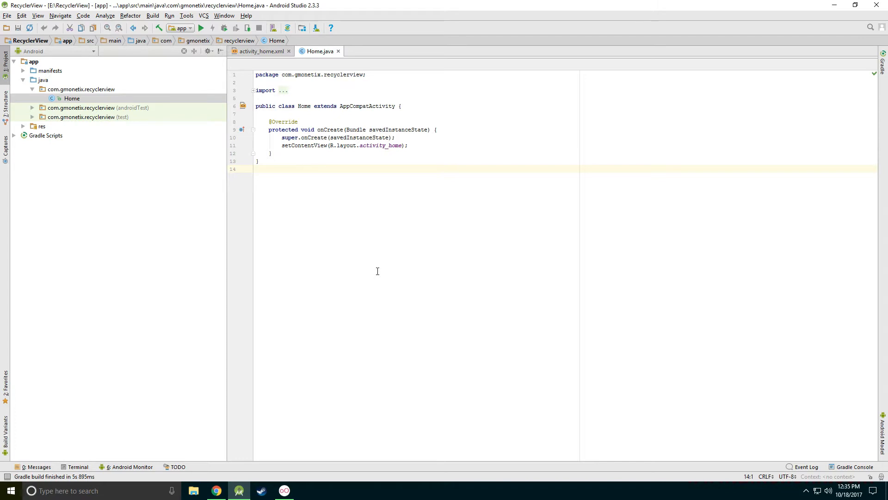
# Step: In the app module's build.gradle, duplicate the appcompat-v7:26.+ compile dependency line
pyautogui.click(23, 135)
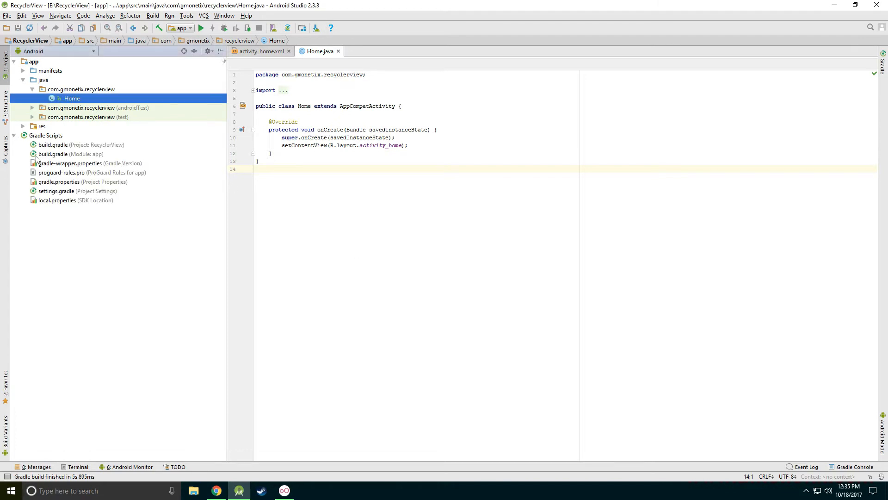
pyautogui.doubleClick(63, 154)
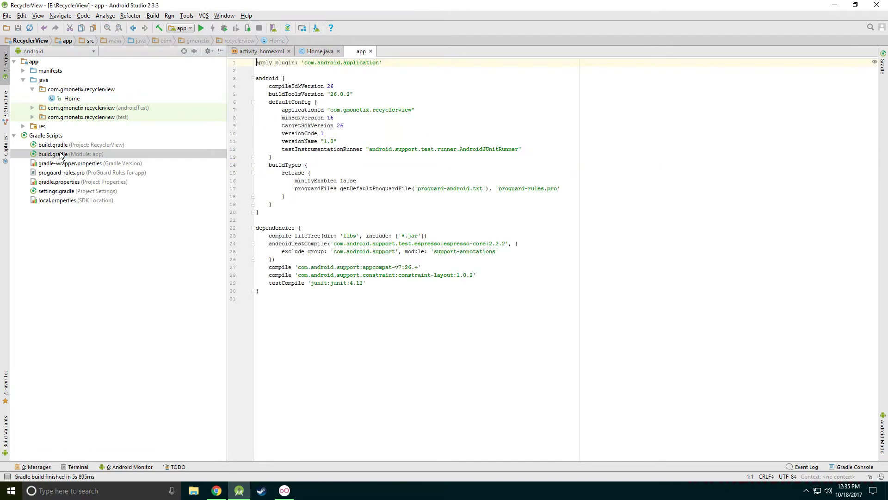
pyautogui.click(424, 267)
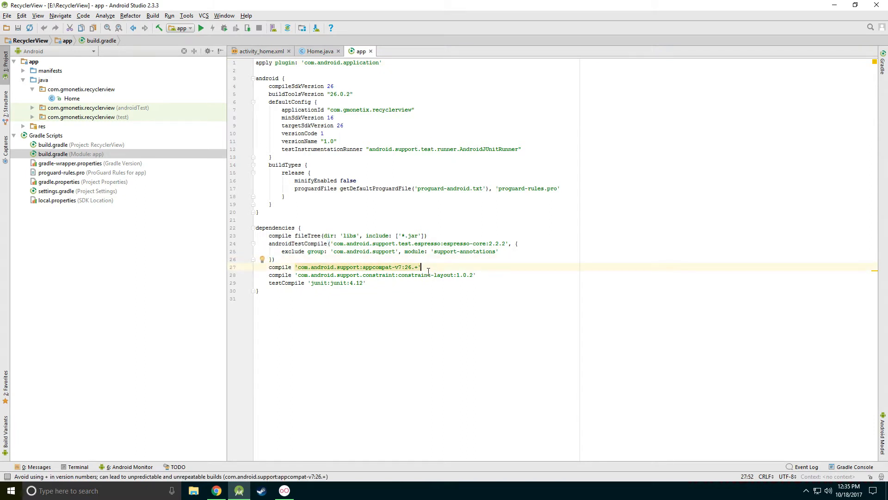
pyautogui.moveTo(423, 267); pyautogui.dragTo(269, 269)
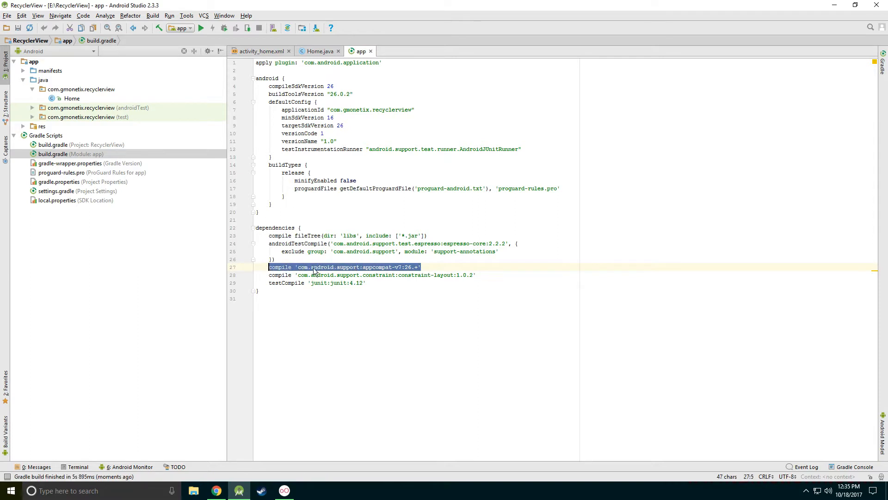
pyautogui.hotkey('ctrl', 'c')
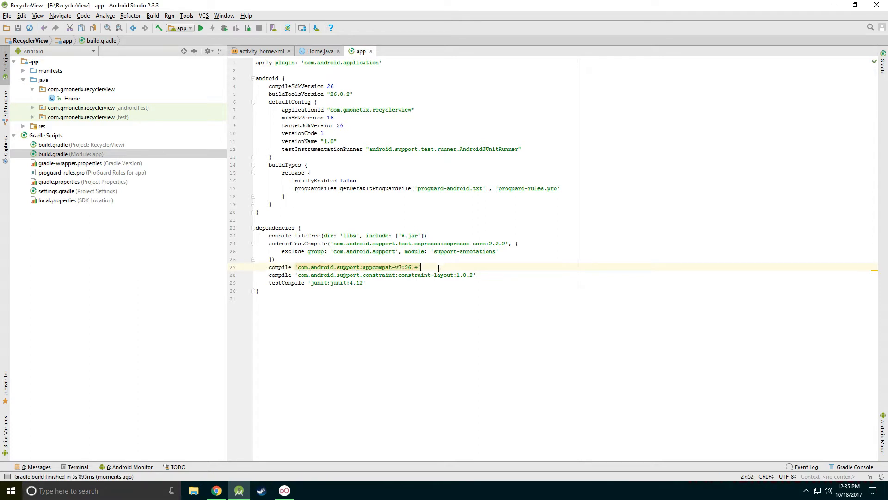
pyautogui.press('End')
pyautogui.press('Return')
pyautogui.hotkey('ctrl', 'v')
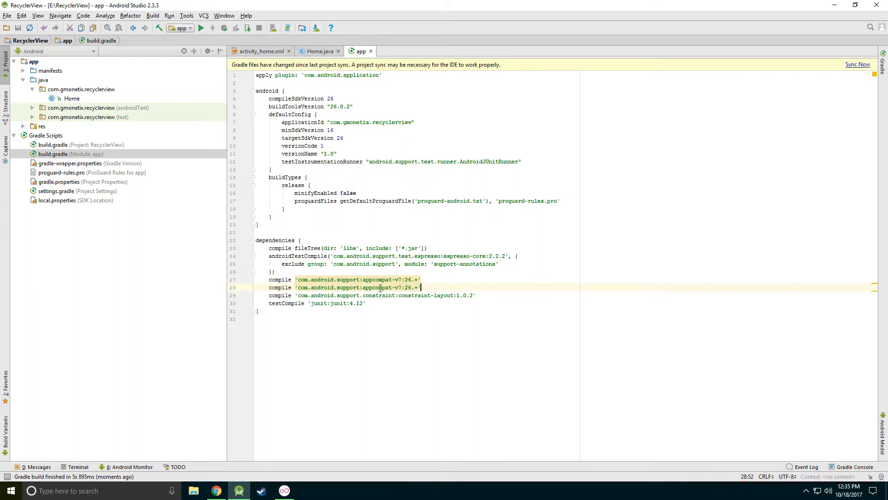
# Step: Rename the duplicate to recyclerview-v7:26.+ and sync the project with Gradle
pyautogui.doubleClick(377, 287)
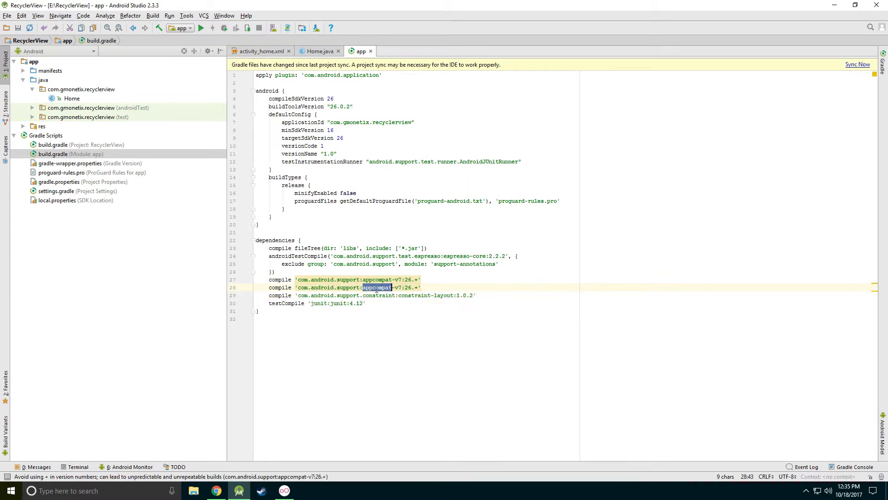
pyautogui.write('recylerview')
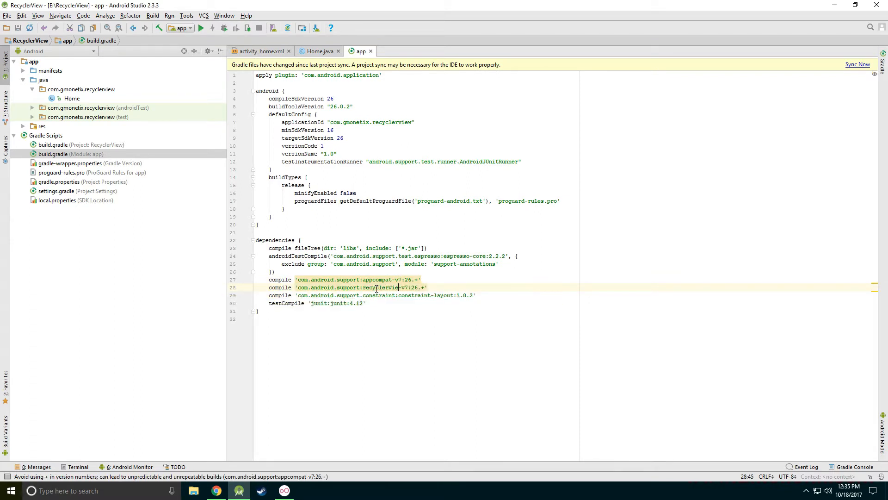
pyautogui.click(454, 319)
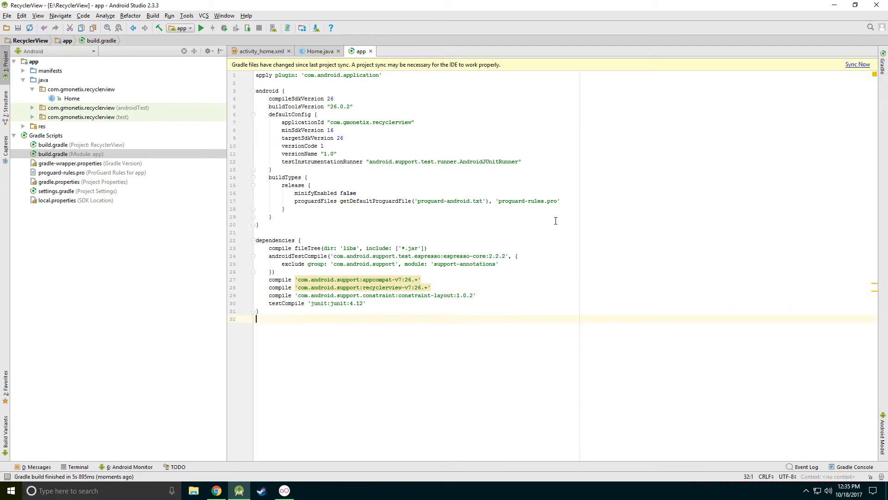
pyautogui.click(858, 65)
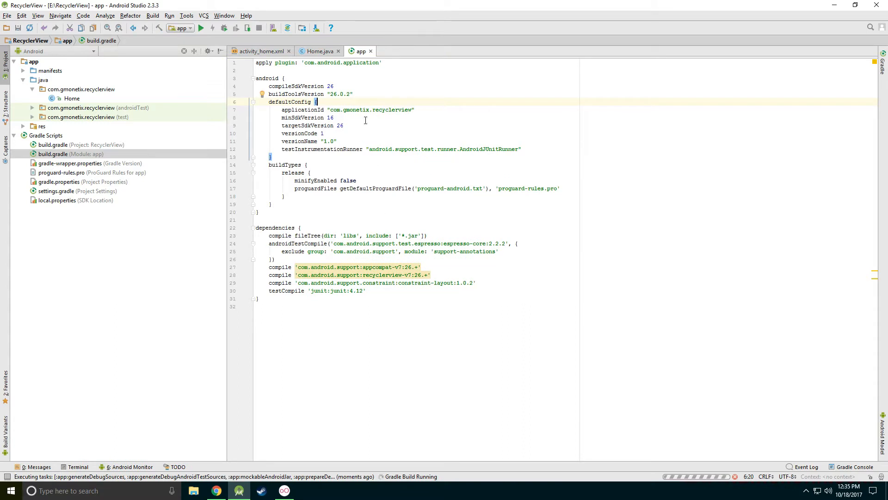
# Step: In activity_home.xml, replace the TextView with a RecyclerView sized match_parent by match_parent
pyautogui.click(372, 52)
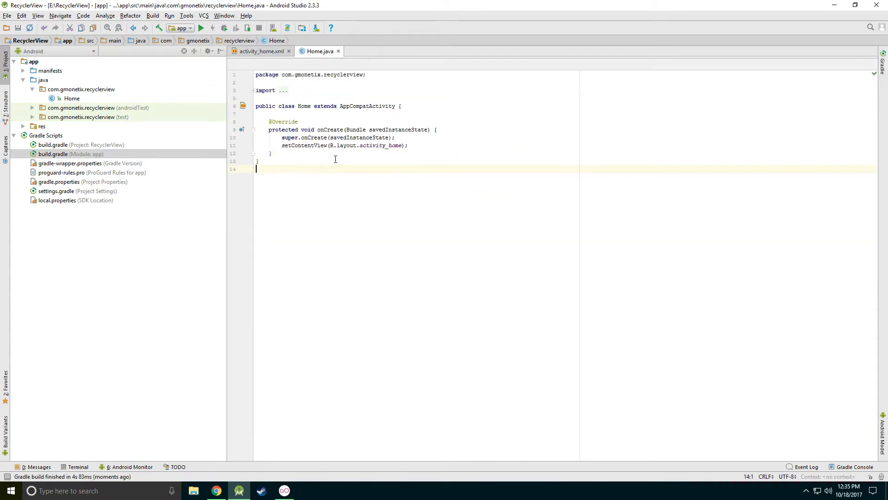
pyautogui.click(260, 51)
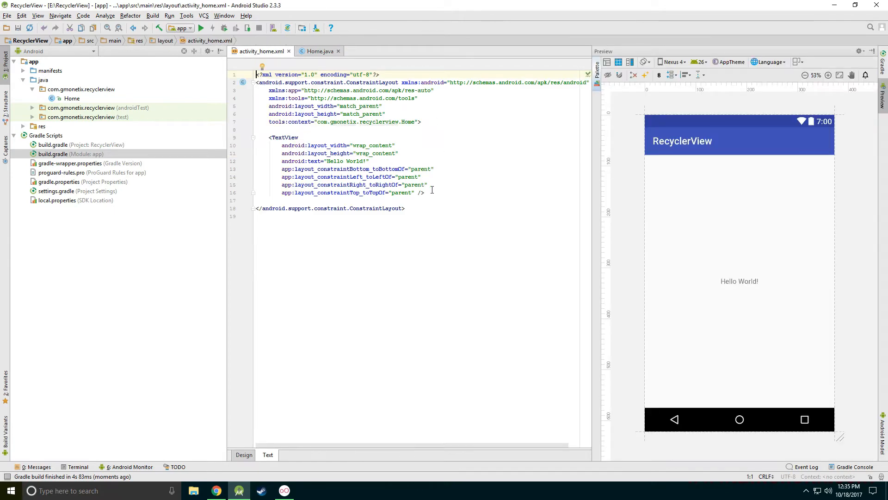
pyautogui.moveTo(425, 193); pyautogui.dragTo(268, 138)
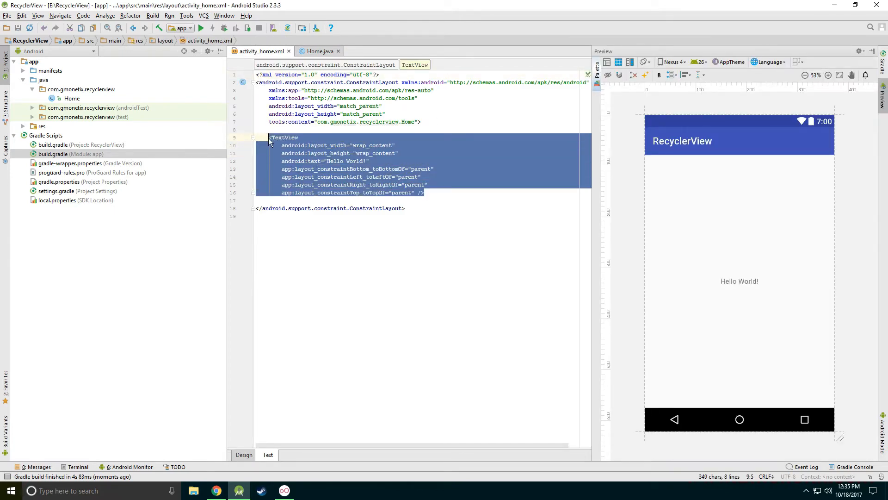
pyautogui.write('<Recyc')
pyautogui.press('Return')
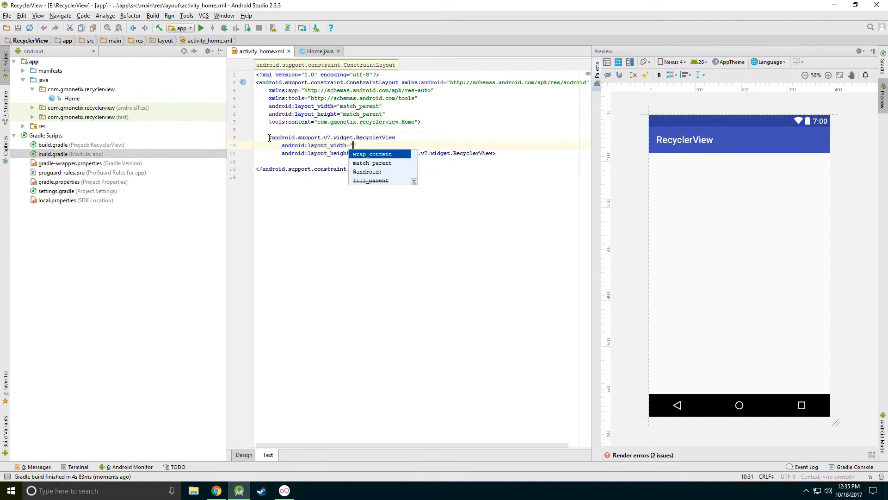
pyautogui.press('Return')
pyautogui.write('match_parent')
pyautogui.press('Escape')
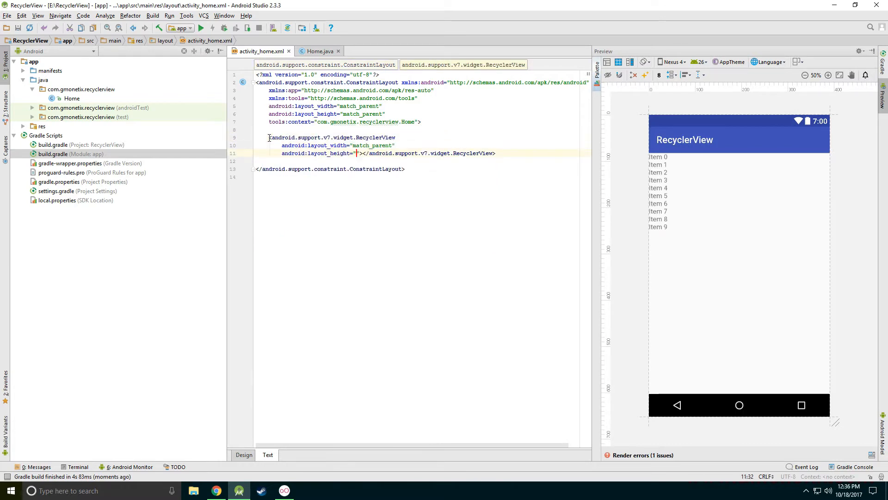
pyautogui.write('wrap_content')
pyautogui.doubleClick(375, 153)
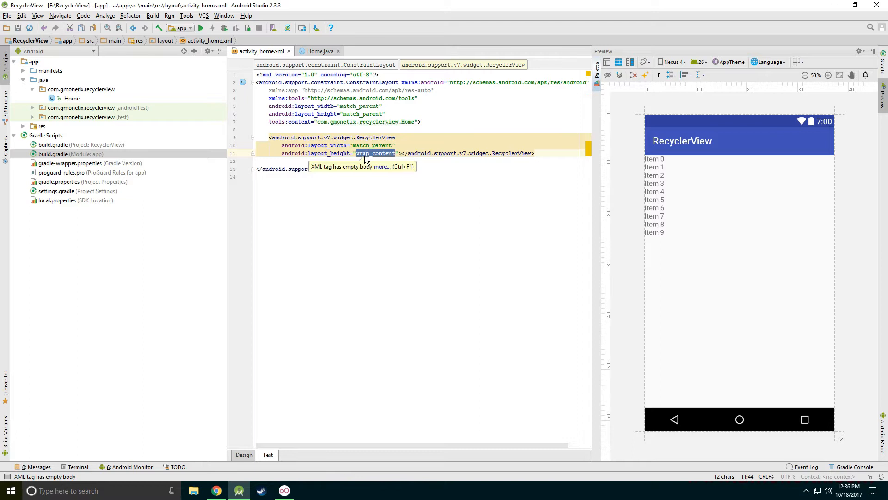
pyautogui.write('match')
pyautogui.press('Return')
# Step: Make the RecyclerView tag self-closing and rename the ConstraintLayout root to LinearLayout
pyautogui.moveTo(400, 152); pyautogui.dragTo(540, 152)
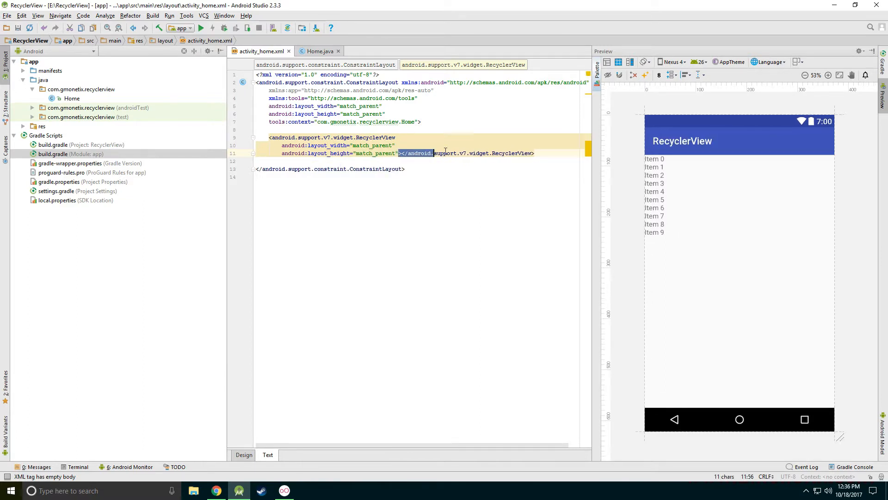
pyautogui.write('/>')
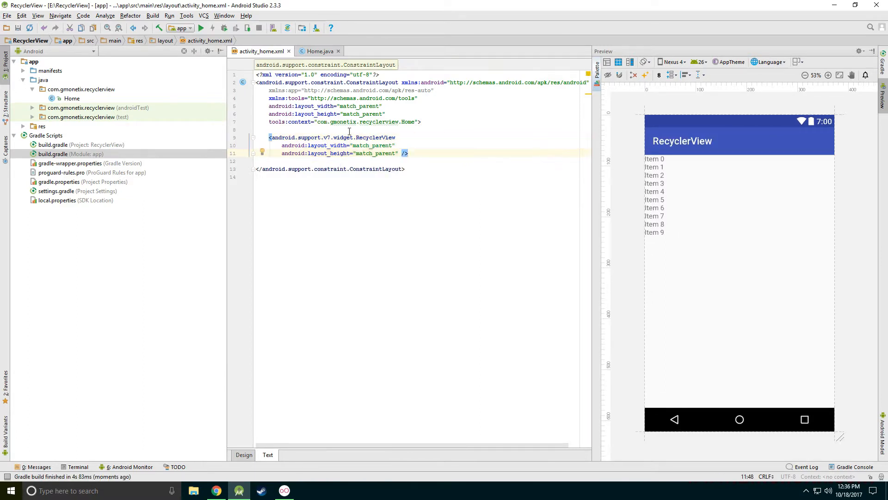
pyautogui.moveTo(398, 82); pyautogui.dragTo(259, 82)
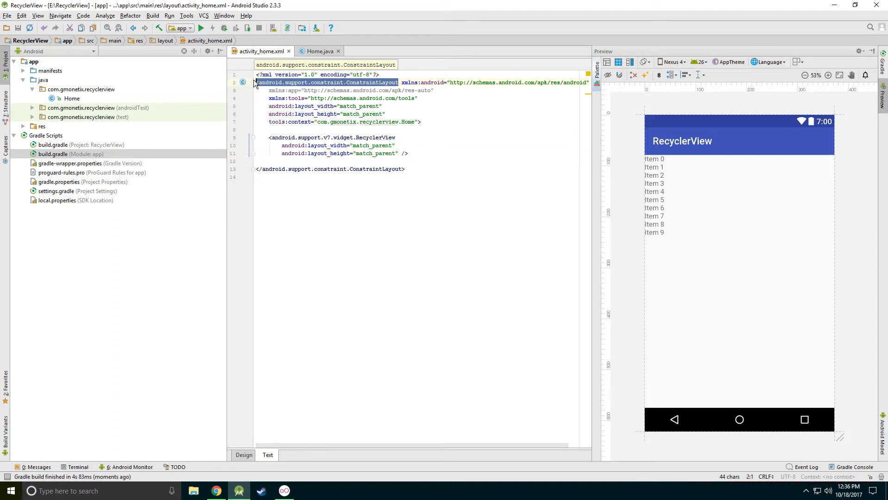
pyautogui.write('LinearLayout')
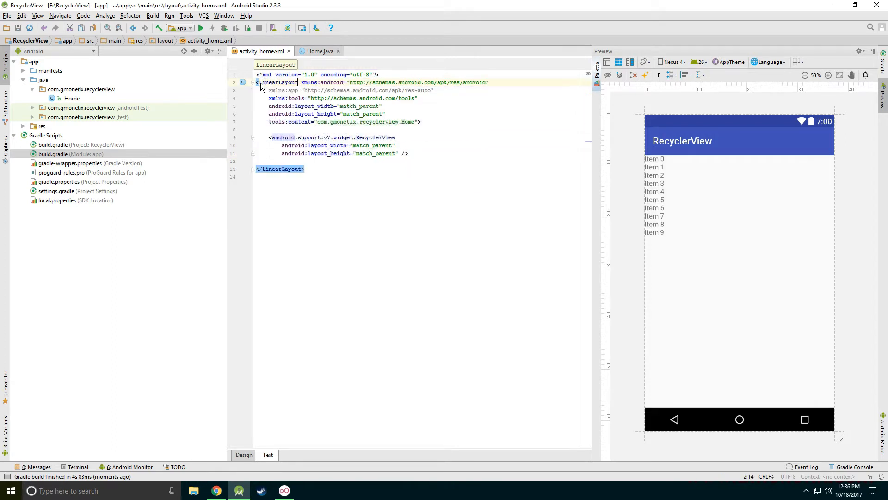
pyautogui.click(405, 137)
# Step: Give the RecyclerView the id @+id/recyclerView
pyautogui.press('Return')
pyautogui.write('id')
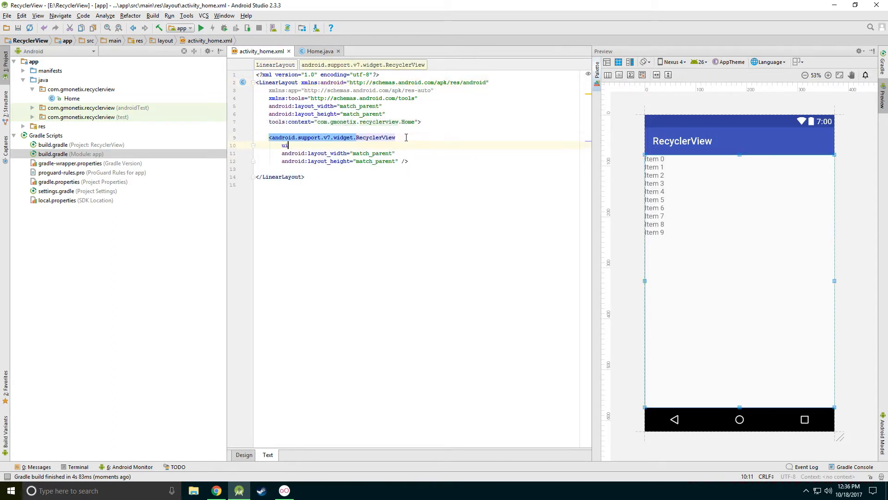
pyautogui.write('u')
pyautogui.press('BackSpace')
pyautogui.write('id')
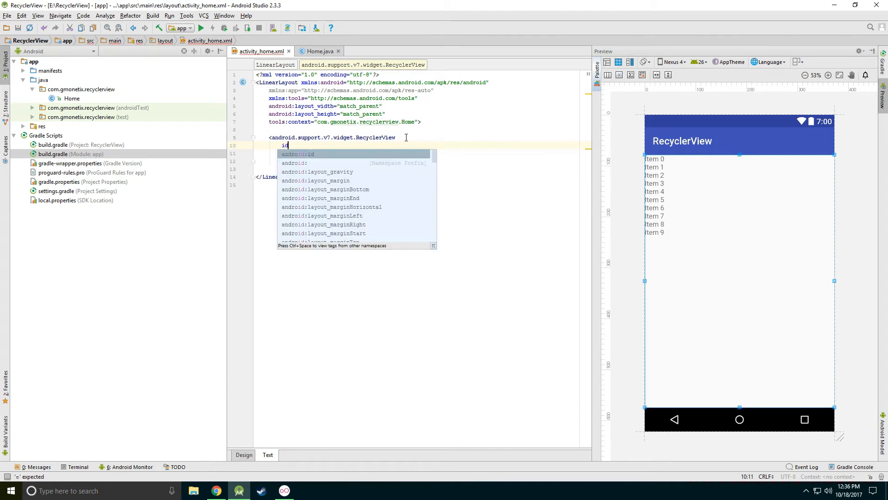
pyautogui.press('Return')
pyautogui.press('Return')
pyautogui.write('rec')
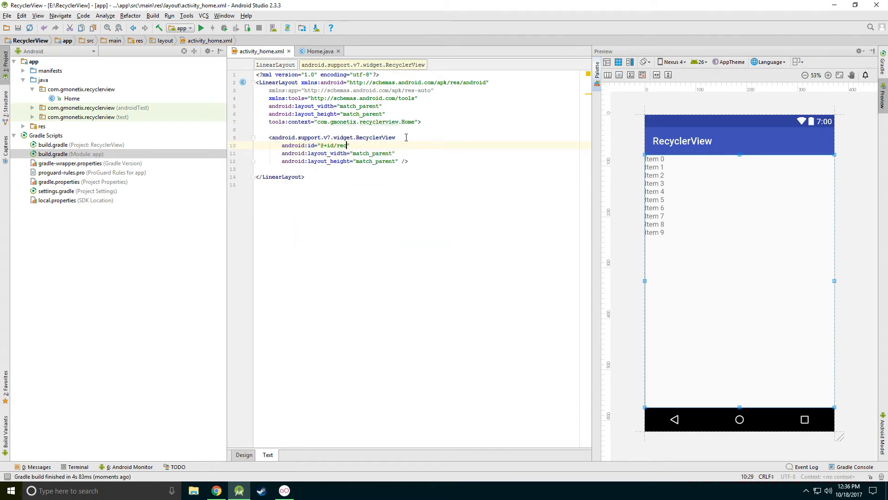
pyautogui.write('yclerv')
pyautogui.press('Left')
pyautogui.press('Left')
pyautogui.press('BackSpace')
pyautogui.write('iew')
pyautogui.doubleClick(354, 145)
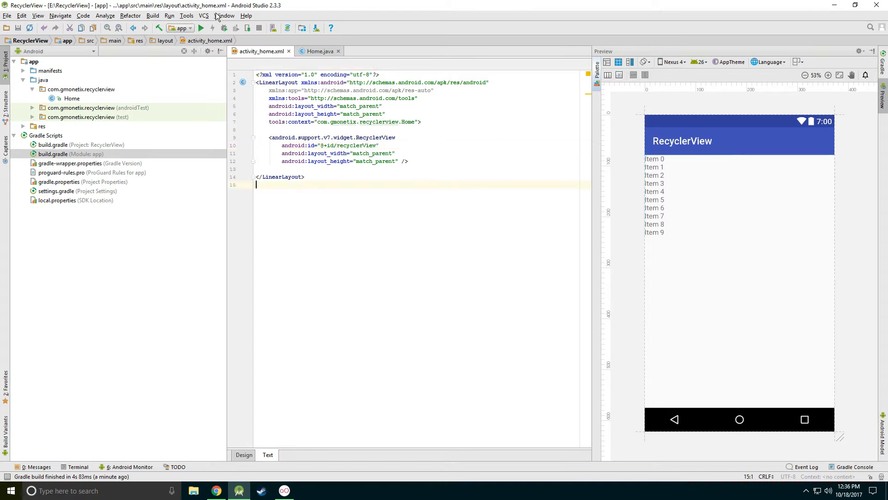
# Step: Declare a RecyclerView recyclerView field at the top of the Home class
pyautogui.click(319, 51)
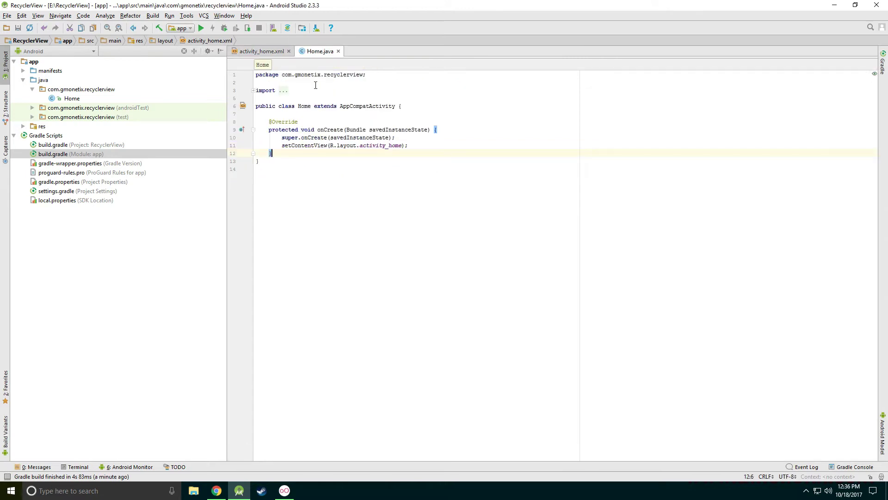
pyautogui.click(417, 105)
pyautogui.press('Return')
pyautogui.press('Return')
pyautogui.write('R')
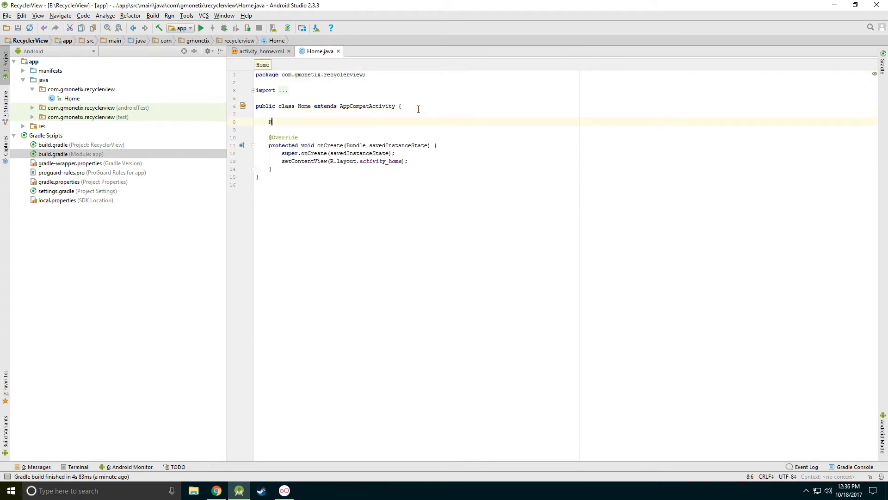
pyautogui.write('ec')
pyautogui.press('Return')
pyautogui.write('ew e')
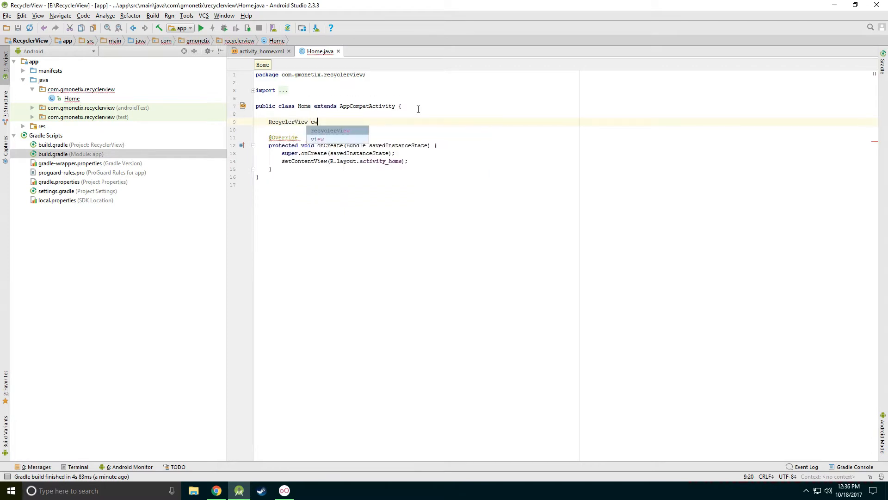
pyautogui.press('Return')
pyautogui.write(';')
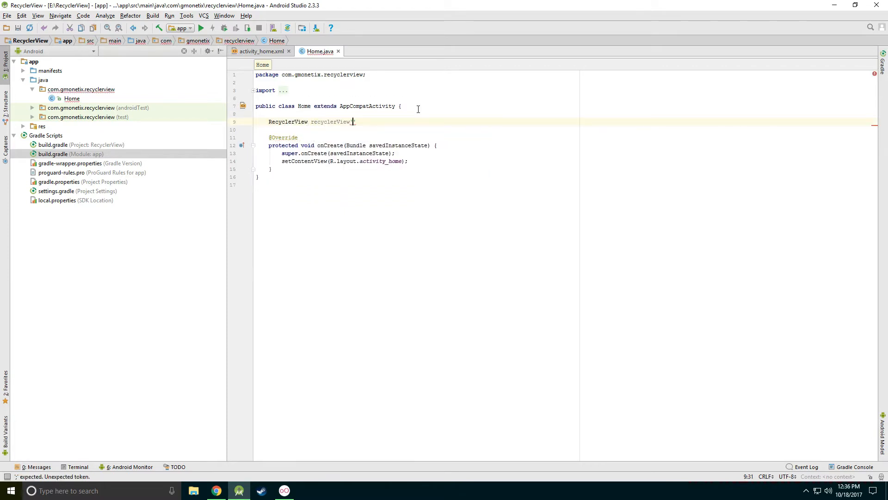
# Step: In onCreate, assign recyclerView via findViewById(R.id.recyclerView) with a RecyclerView cast
pyautogui.click(411, 161)
pyautogui.press('Return')
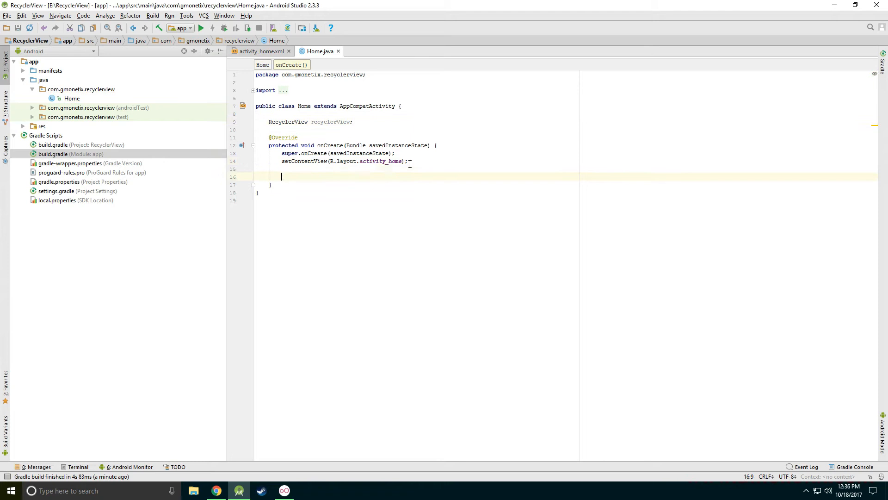
pyautogui.write('rec')
pyautogui.press('Down')
pyautogui.press('Return')
pyautogui.write('(Recyc')
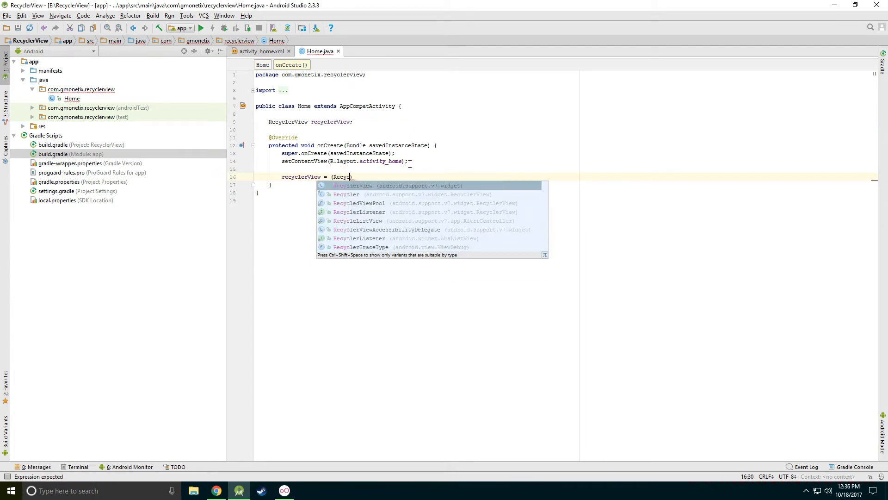
pyautogui.press('Return')
pyautogui.write(') find')
pyautogui.press('Return')
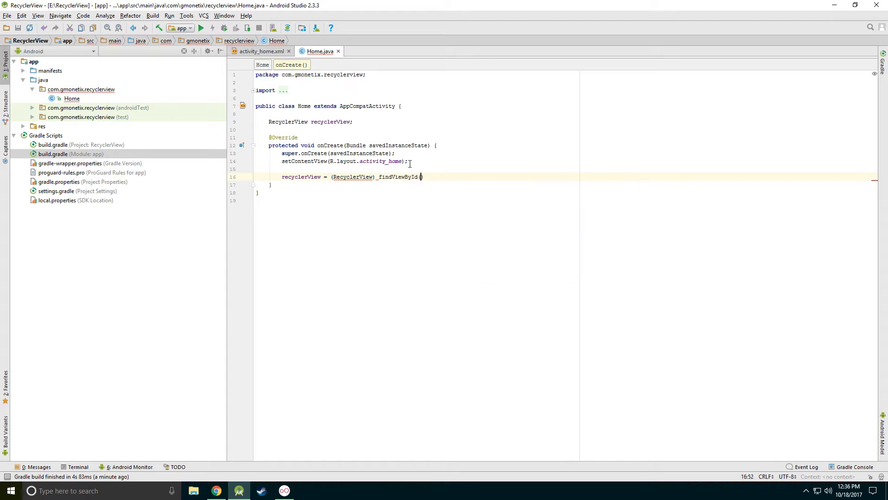
pyautogui.write('R.id.')
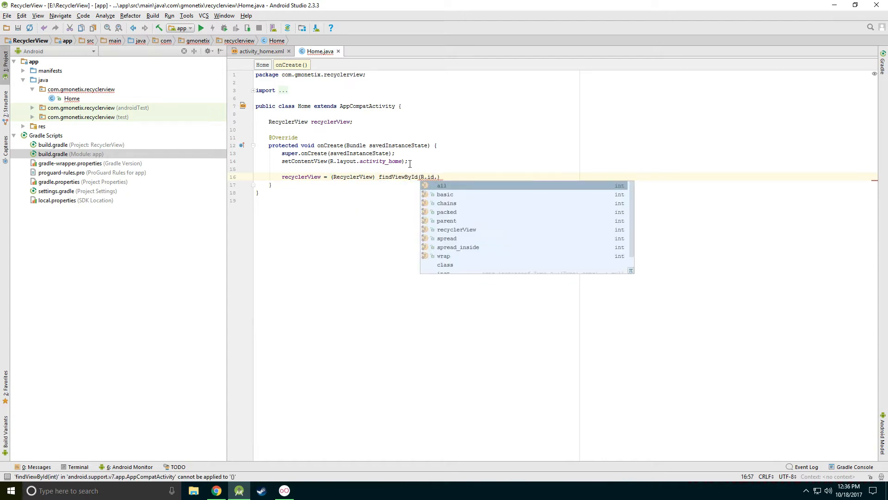
pyautogui.write('rec')
pyautogui.press('Return')
pyautogui.press('End')
pyautogui.write(';')
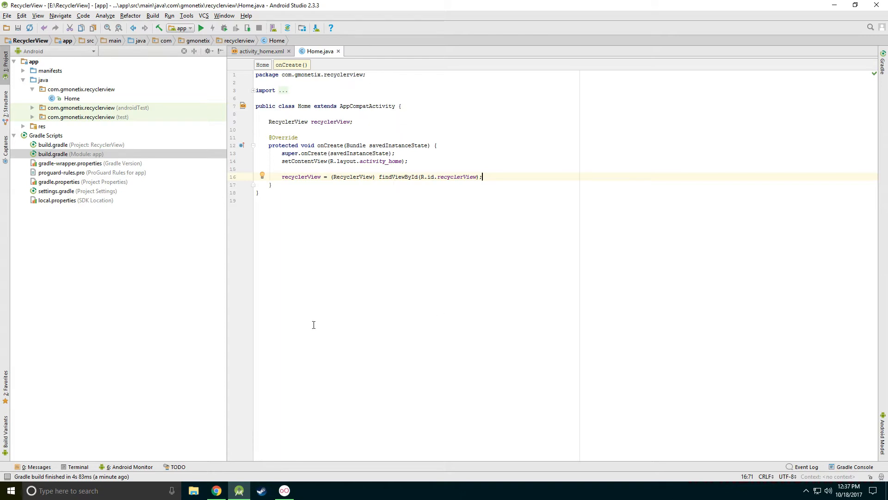
# Step: Set a new LinearLayoutManager on recyclerView below the findViewById line
pyautogui.click(271, 50)
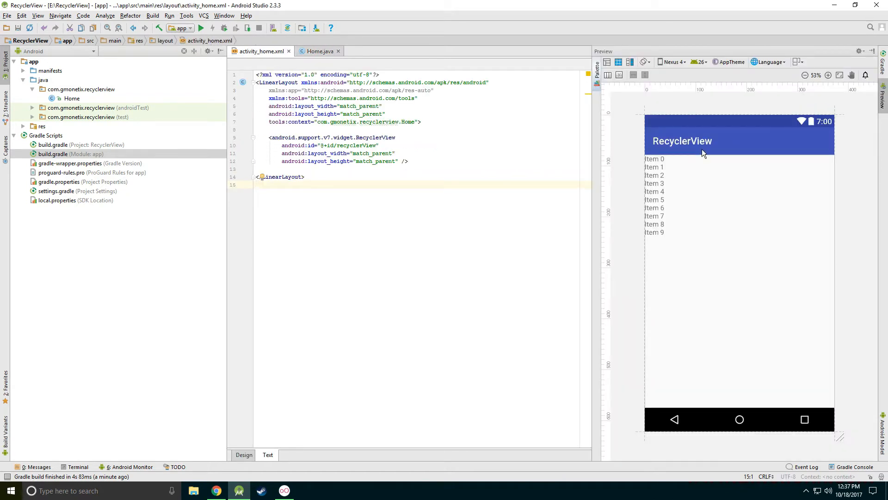
pyautogui.click(319, 52)
pyautogui.press('Return')
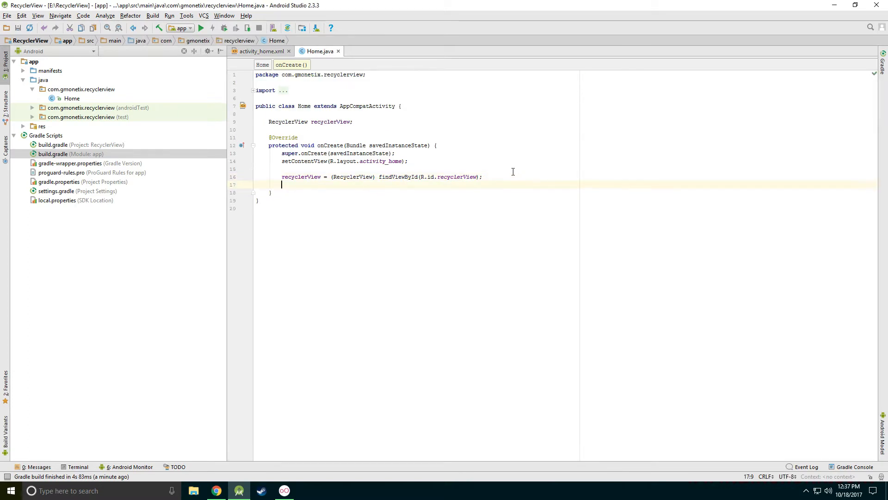
pyautogui.write('recyc')
pyautogui.press('Tab')
pyautogui.write('.setLay')
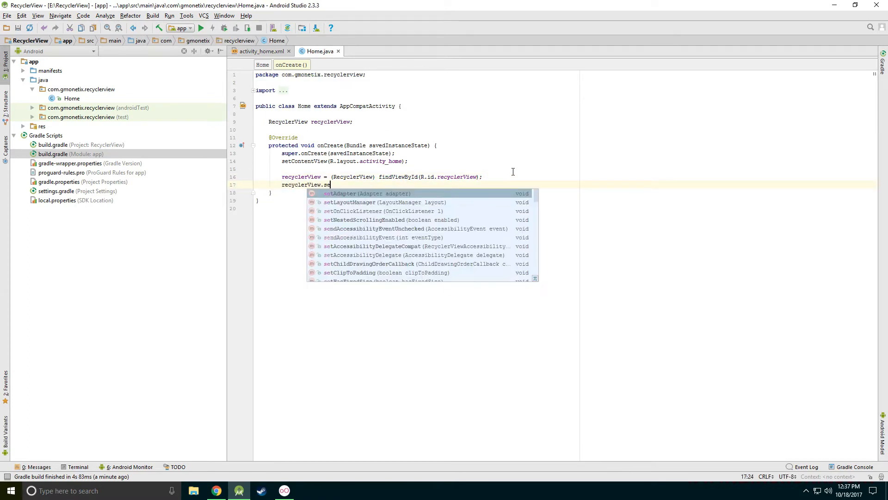
pyautogui.press('Tab')
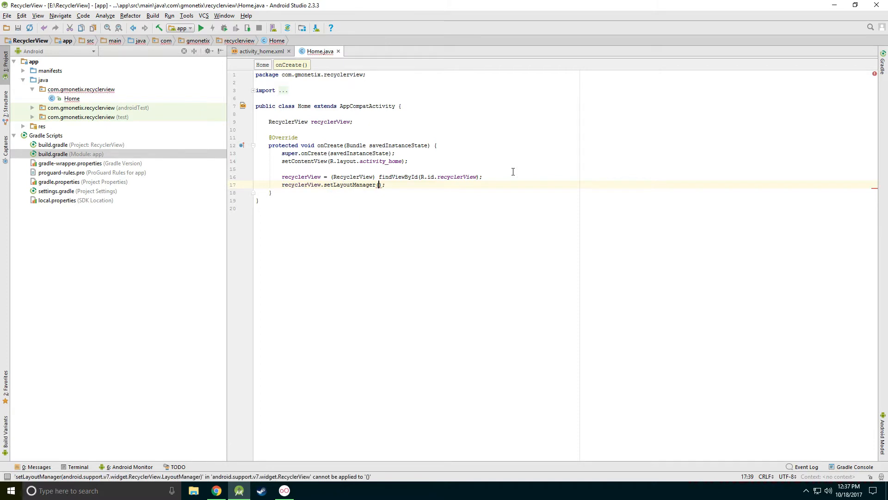
pyautogui.write('new Lin')
pyautogui.press('Tab')
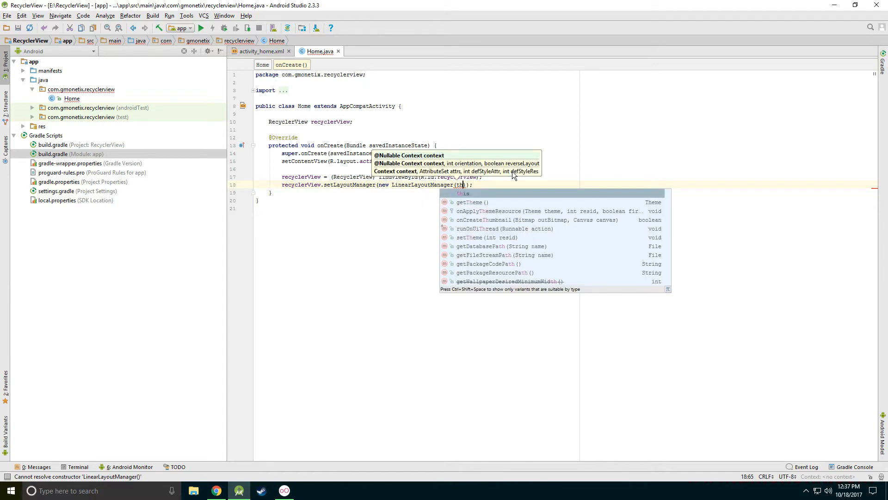
pyautogui.write('this')
pyautogui.press('End')
pyautogui.press('Return')
pyautogui.press('Return')
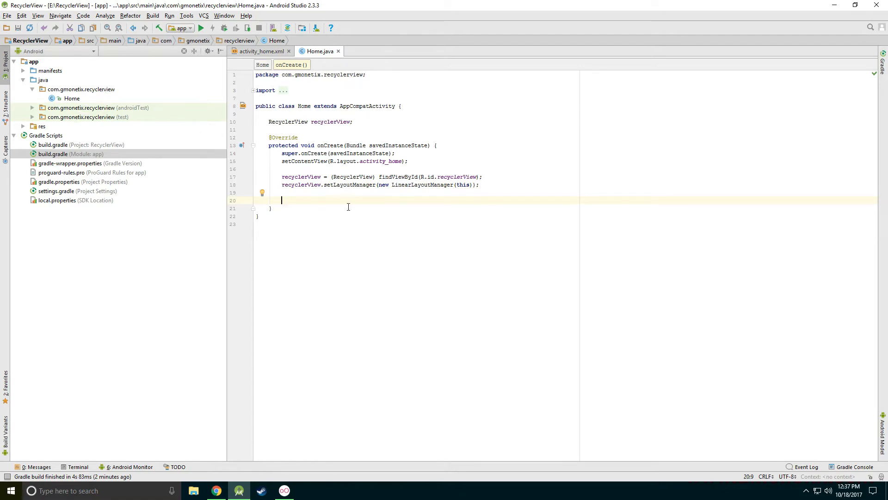
# Step: Create a new Java class MyAdapter in the com.gmonetix.recyclerview package
pyautogui.rightClick(81, 89)
pyautogui.moveTo(117, 99)
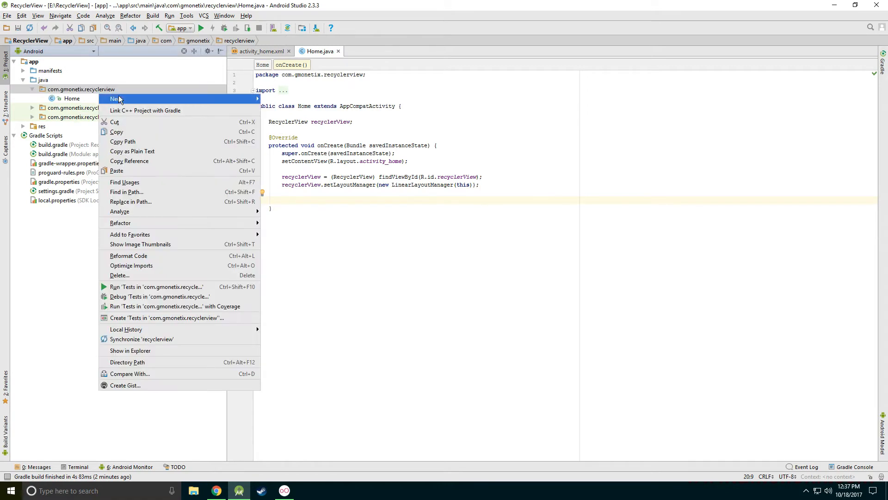
pyautogui.click(285, 100)
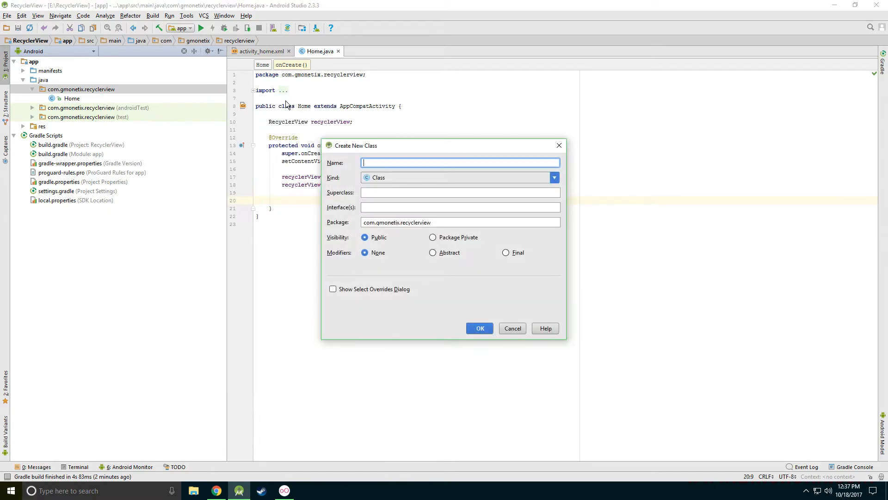
pyautogui.write('MyAdapte')
pyautogui.write('r')
pyautogui.press('Return')
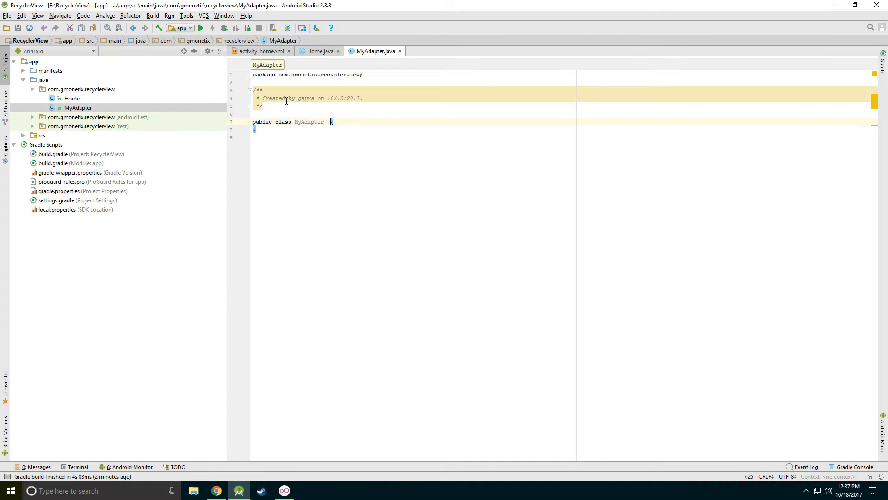
# Step: Add an inner MyViewHolder class extending RecyclerView.ViewHolder inside MyAdapter
pyautogui.press('Return')
pyautogui.write('{')
pyautogui.press('Return')
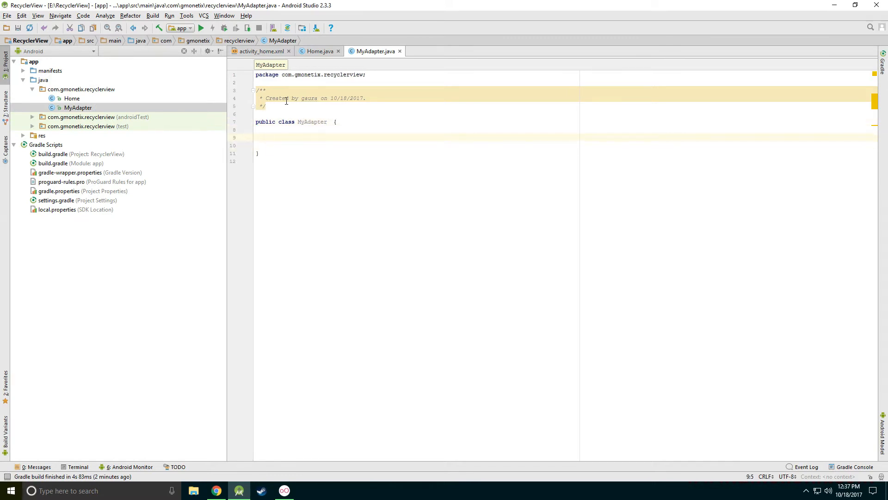
pyautogui.write('class MyV')
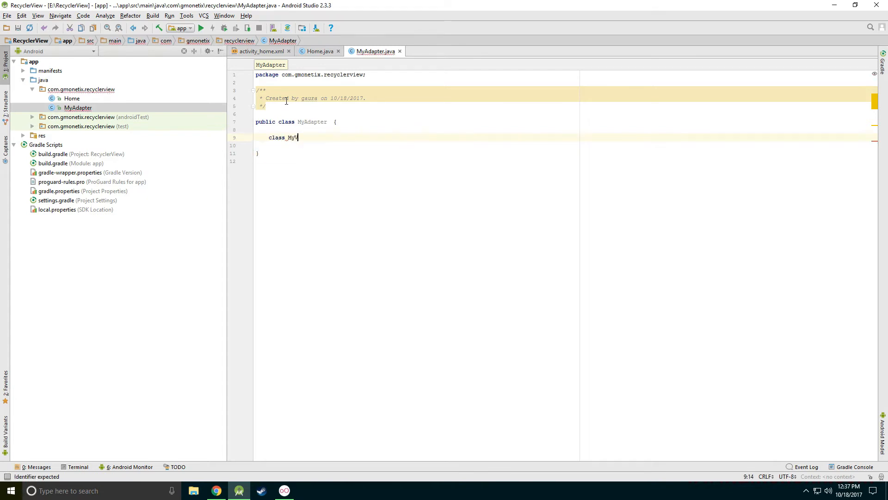
pyautogui.write('Holder')
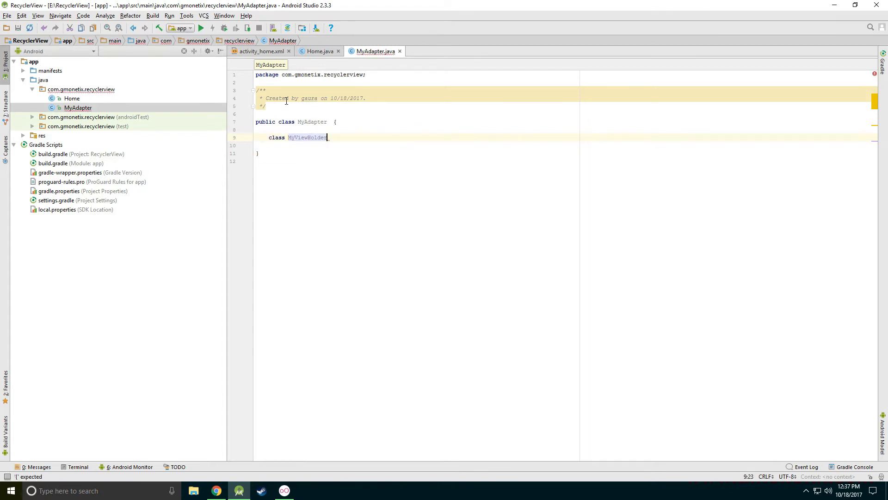
pyautogui.write('{')
pyautogui.press('Return')
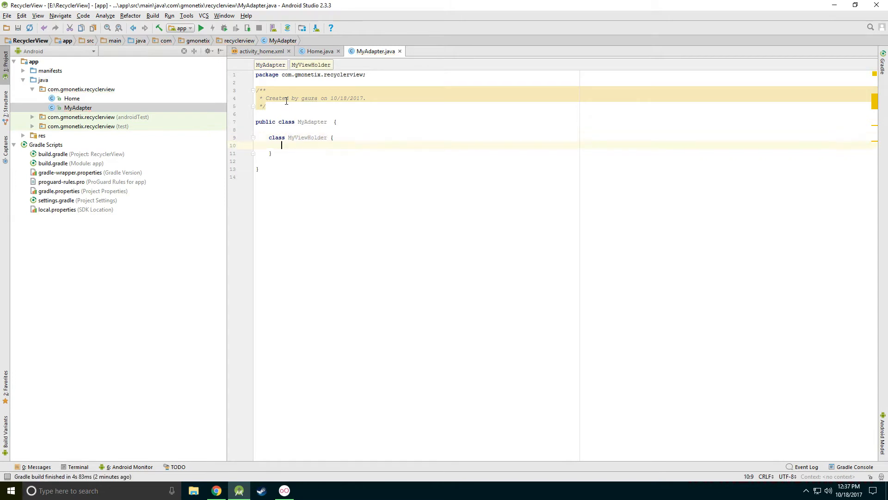
pyautogui.press('Up')
pyautogui.press('End')
pyautogui.write('extends ')
pyautogui.write('Recy')
pyautogui.press('Return')
pyautogui.write('.')
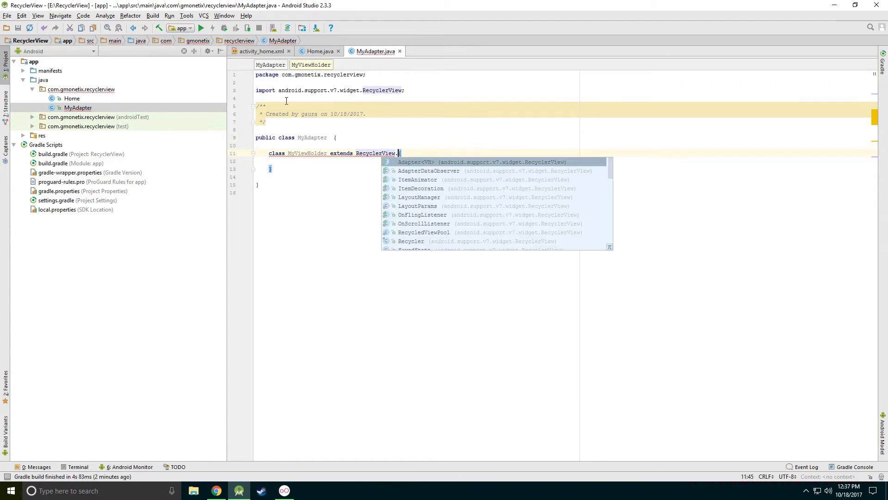
pyautogui.write('Vi')
pyautogui.press('Return')
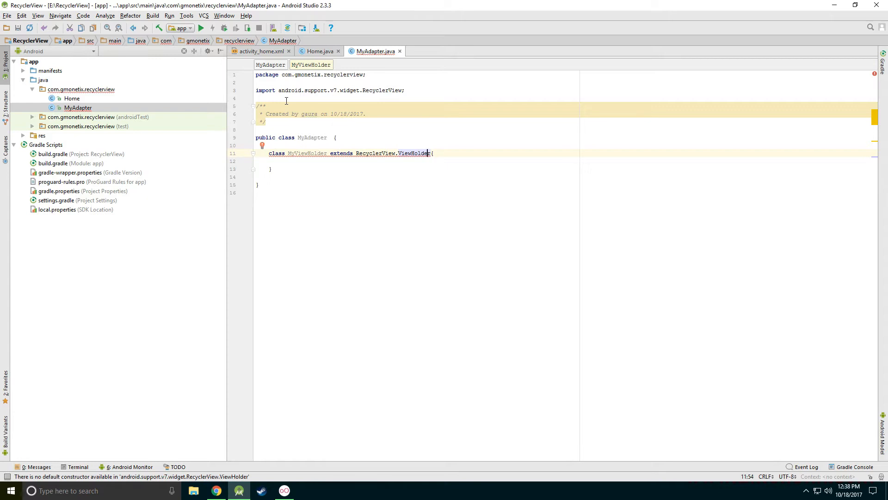
# Step: Generate the MyViewHolder constructor matching super, taking View itemView
pyautogui.hotkey('alt', 'Return')
pyautogui.press('Return')
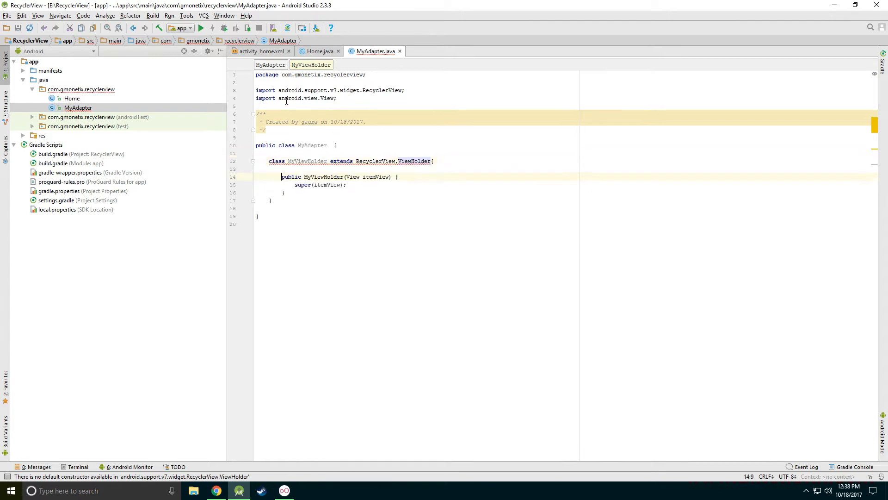
pyautogui.press('Down')
pyautogui.press('Down')
pyautogui.press('Down')
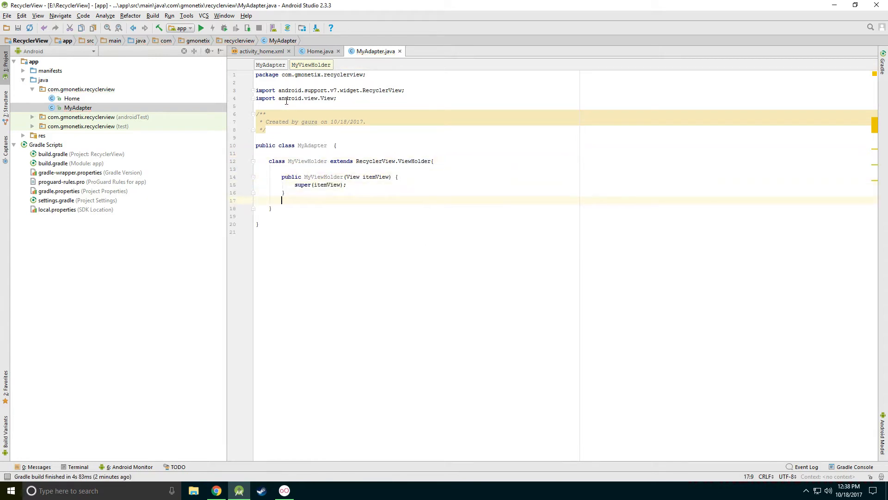
# Step: Make MyAdapter extend RecyclerView.Adapter<MyAdapter.MyViewHolder>
pyautogui.click(364, 145)
pyautogui.write('extends ')
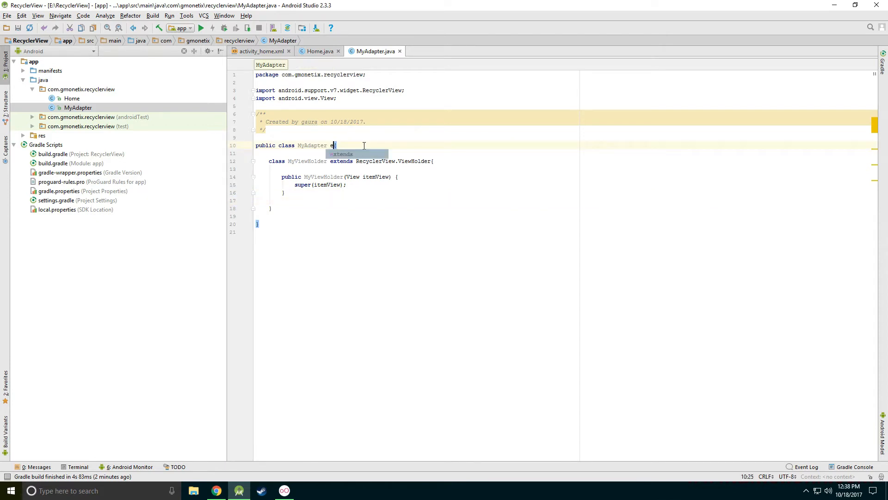
pyautogui.write('Recyc')
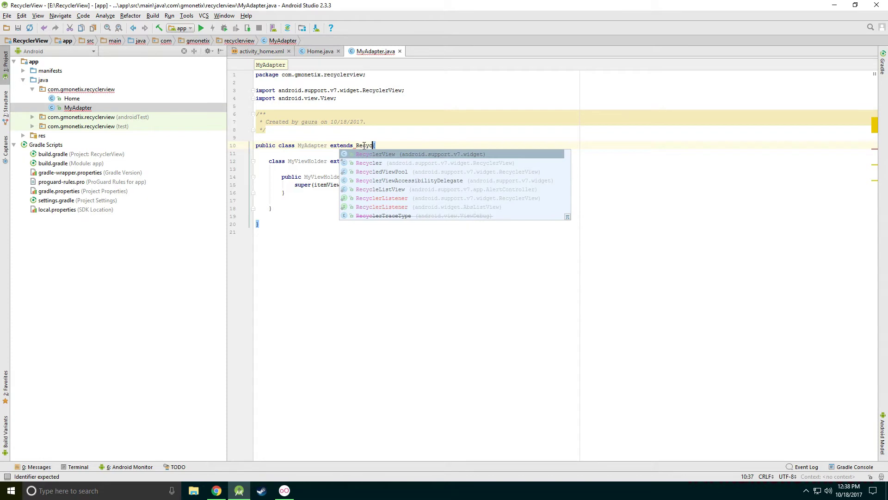
pyautogui.press('Return')
pyautogui.write('.A')
pyautogui.press('Return')
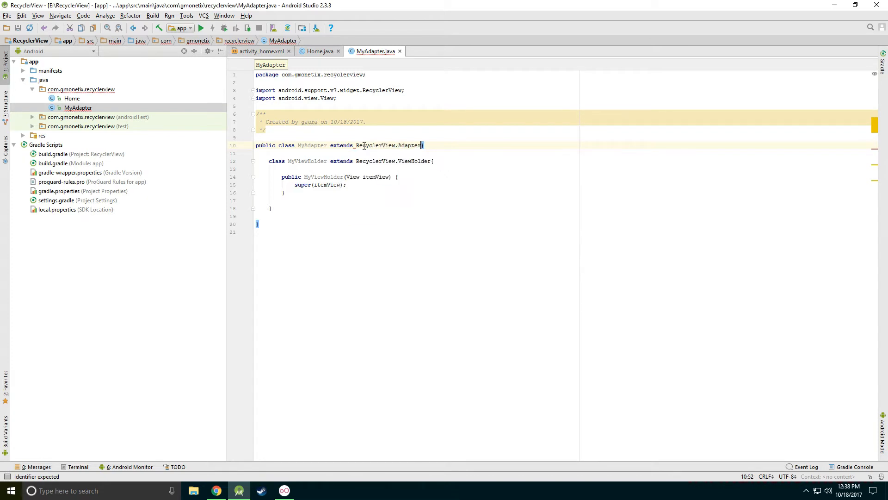
pyautogui.write('<My')
pyautogui.press('Down')
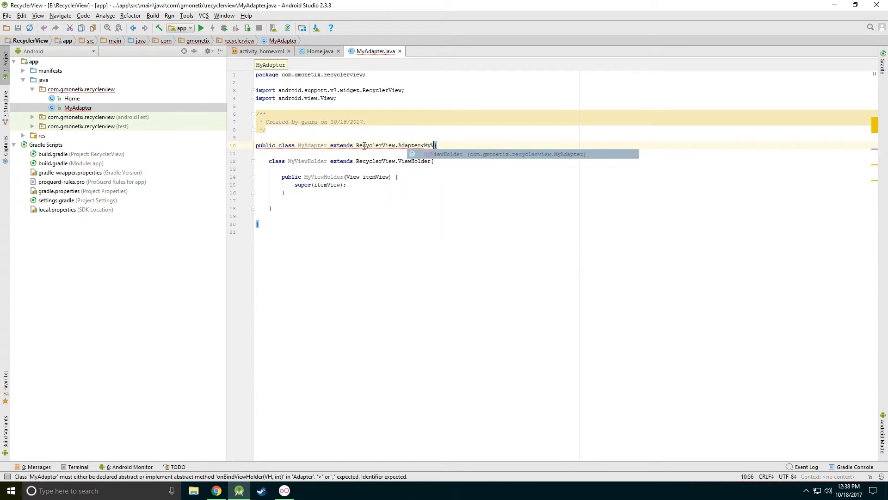
pyautogui.press('Return')
pyautogui.write('>')
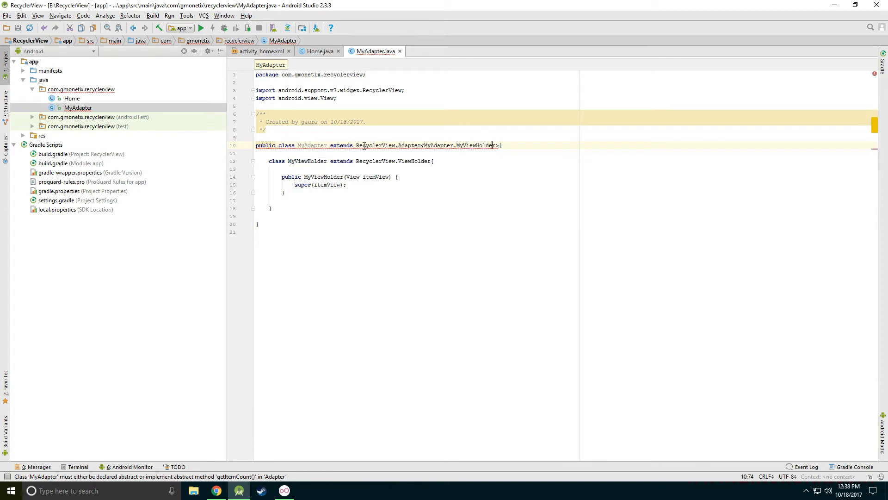
# Step: Implement the required stubs onCreateViewHolder, onBindViewHolder and getItemCount
pyautogui.press('Left')
pyautogui.press('Left')
pyautogui.press('Left')
pyautogui.hotkey('alt', 'Return')
pyautogui.press('Return')
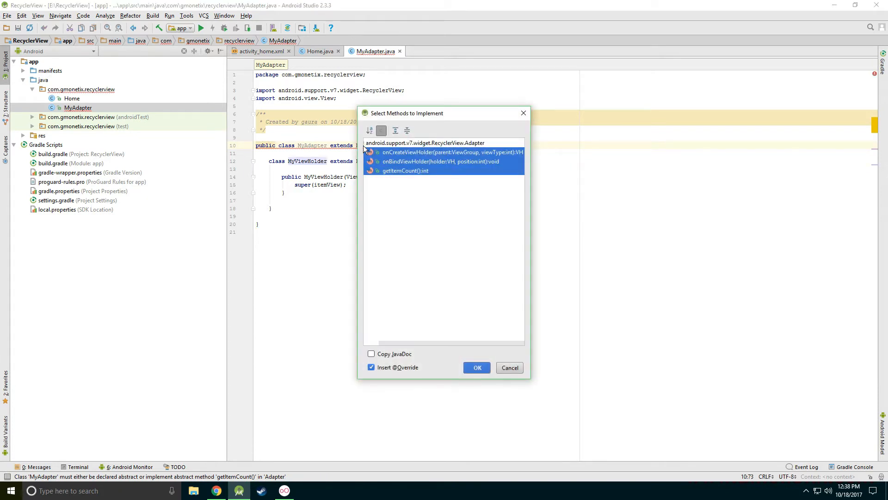
pyautogui.press('Return')
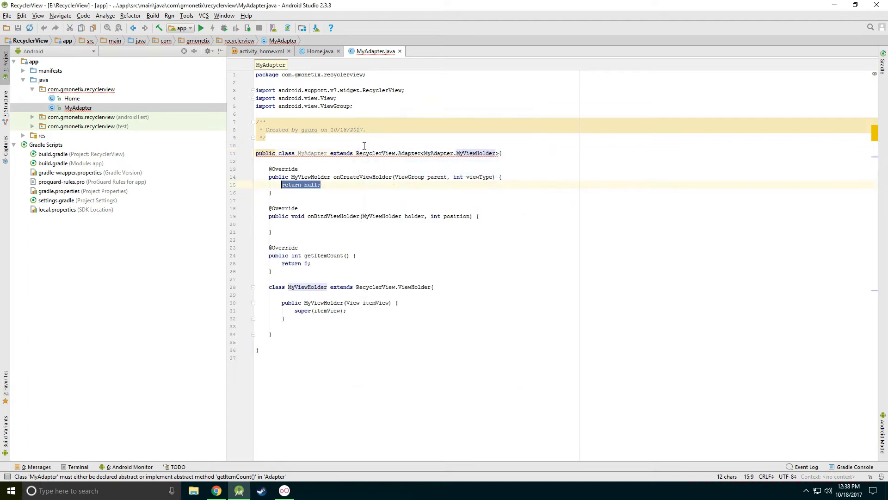
pyautogui.click(360, 282)
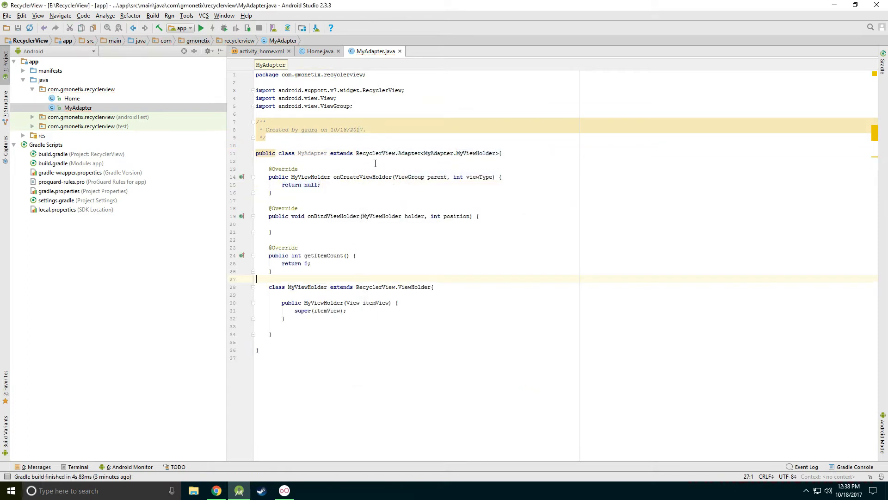
pyautogui.moveTo(284, 192); pyautogui.dragTo(270, 169)
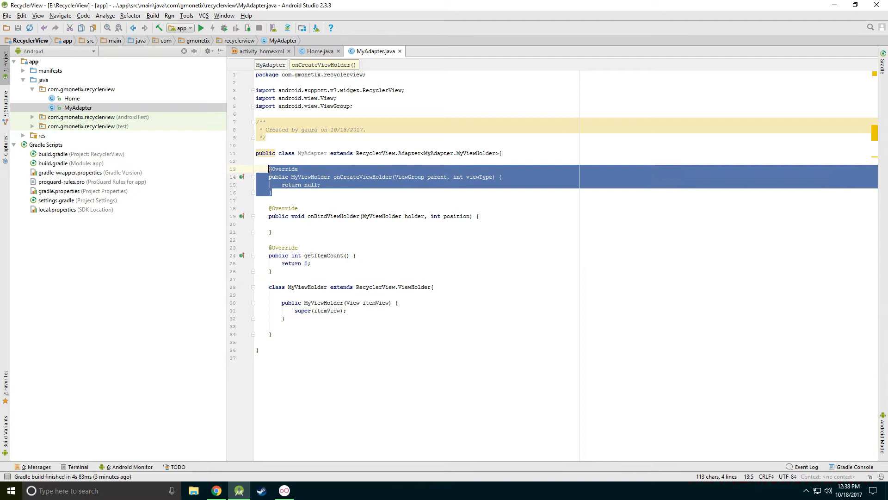
pyautogui.click(373, 183)
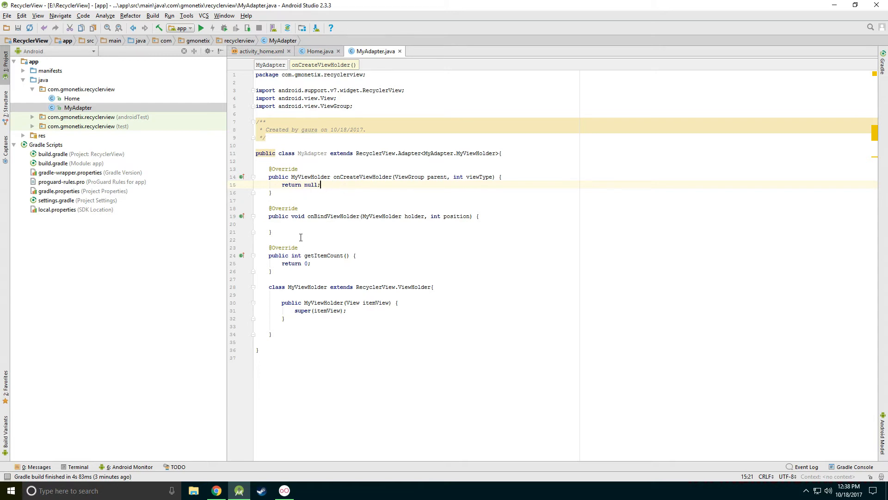
pyautogui.moveTo(275, 223); pyautogui.dragTo(274, 216)
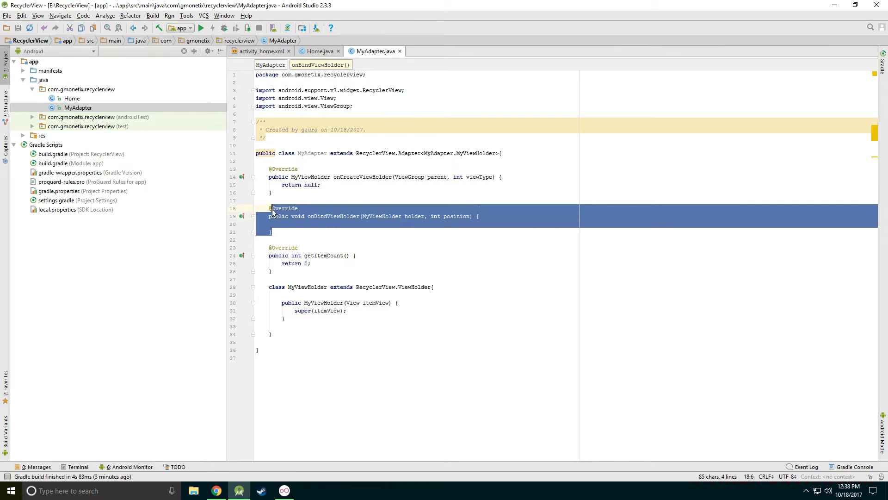
pyautogui.click(273, 216)
pyautogui.moveTo(272, 271); pyautogui.dragTo(271, 247)
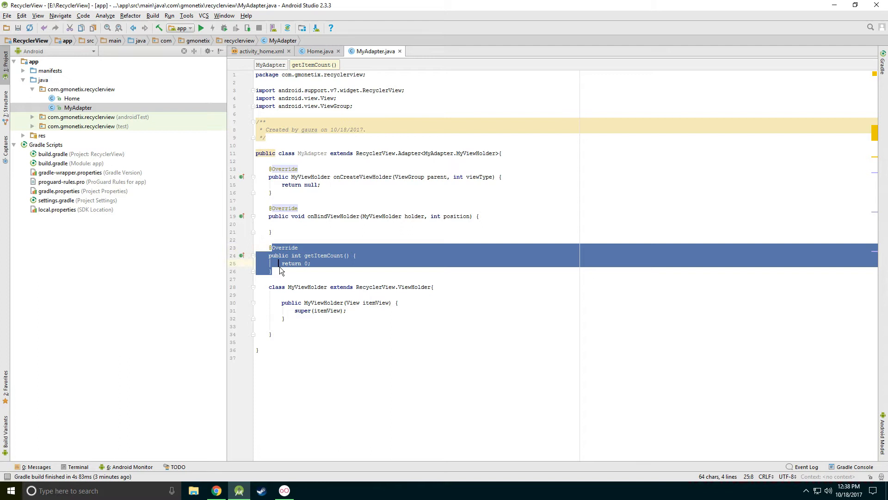
pyautogui.click(503, 154)
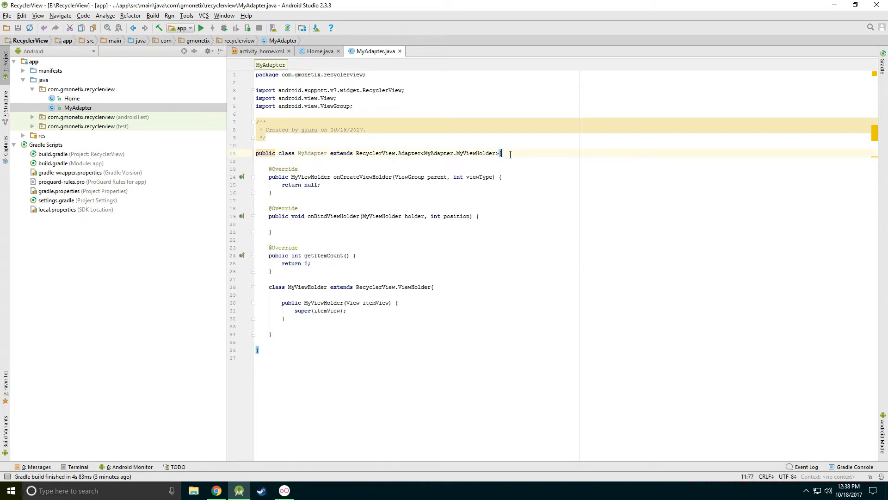
# Step: Generate an empty MyAdapter constructor below the class declaration
pyautogui.press('Return')
pyautogui.press('Return')
pyautogui.press('alt+Insert')
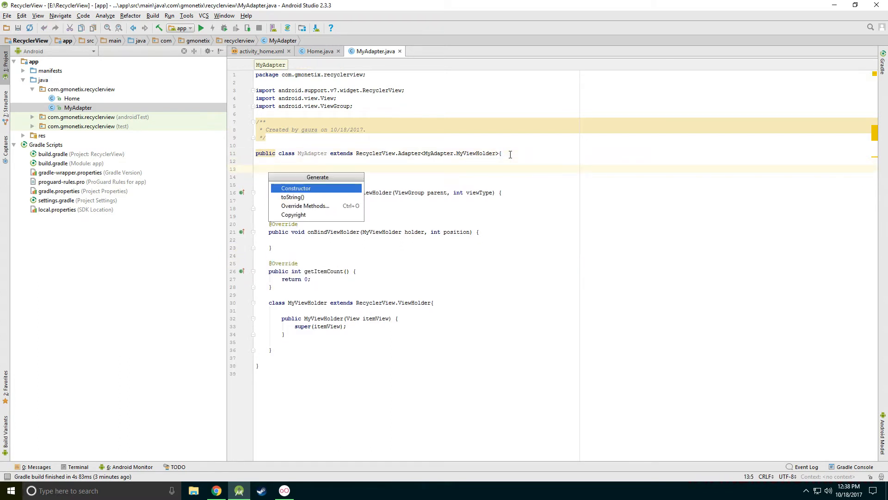
pyautogui.press('Return')
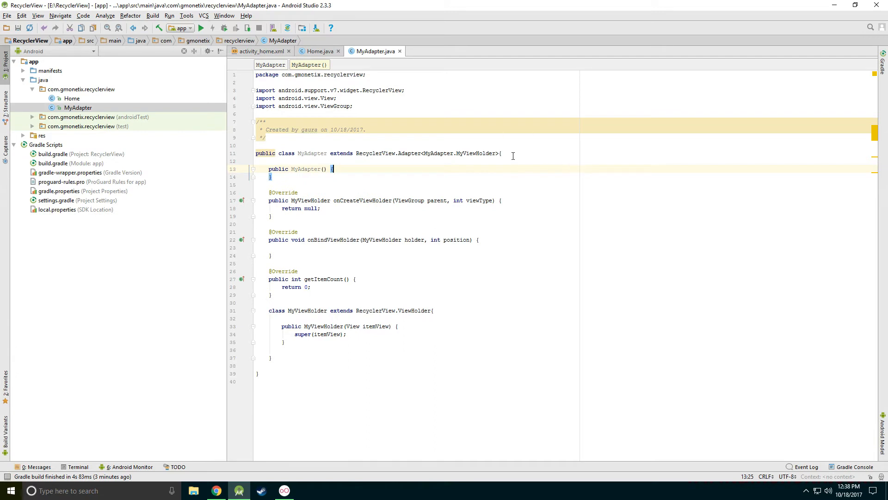
# Step: Give the constructor parameters Context context and List<String> list, importing both types
pyautogui.click(324, 170)
pyautogui.write('Con')
pyautogui.press('Return')
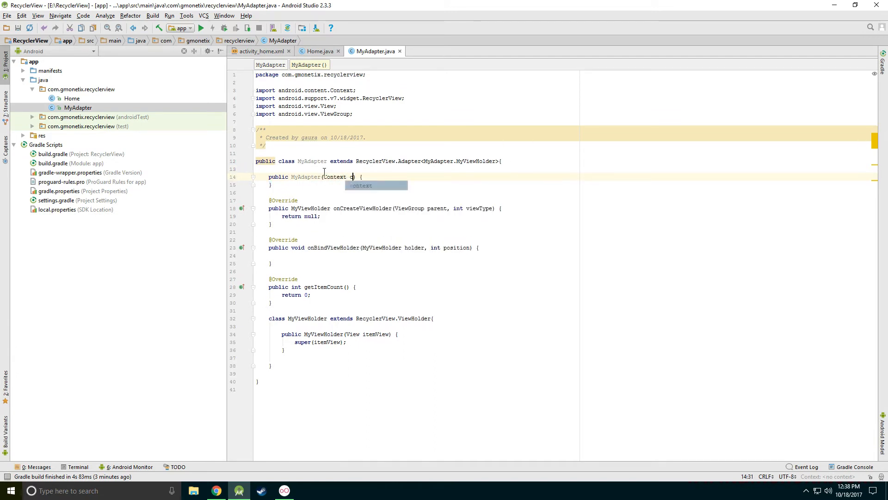
pyautogui.write('context, List')
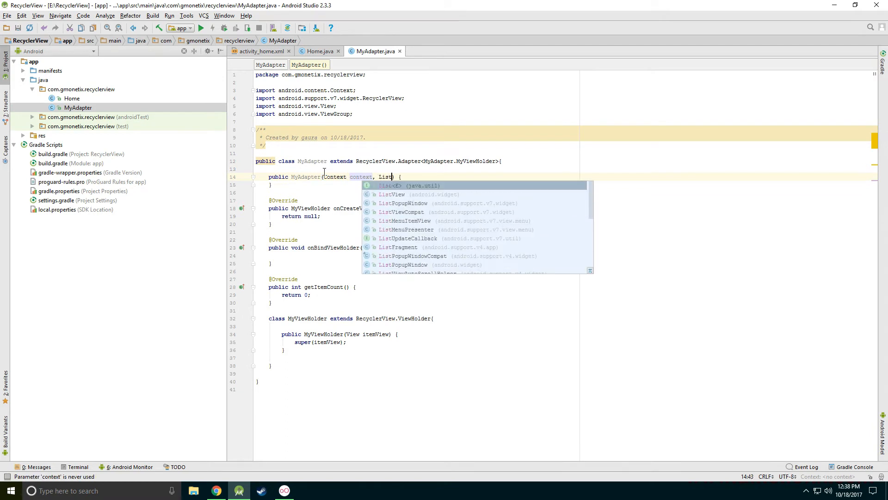
pyautogui.press('Return')
pyautogui.write('<')
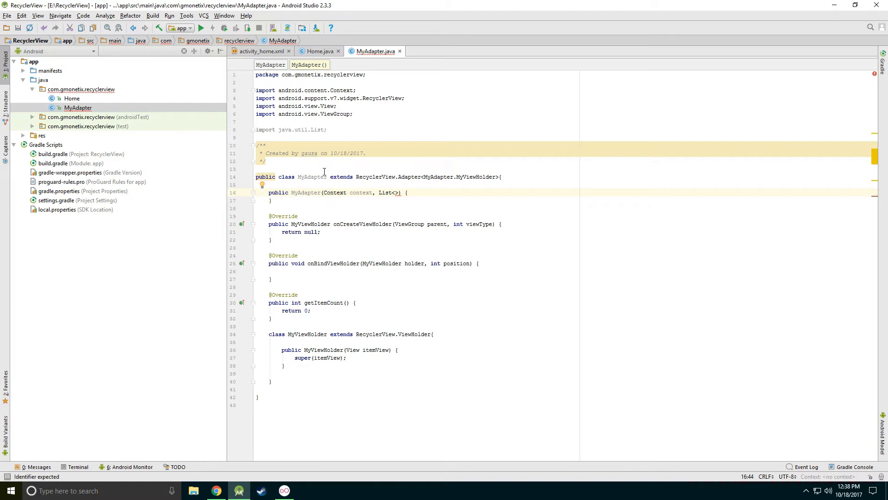
pyautogui.write('Str')
pyautogui.press('Return')
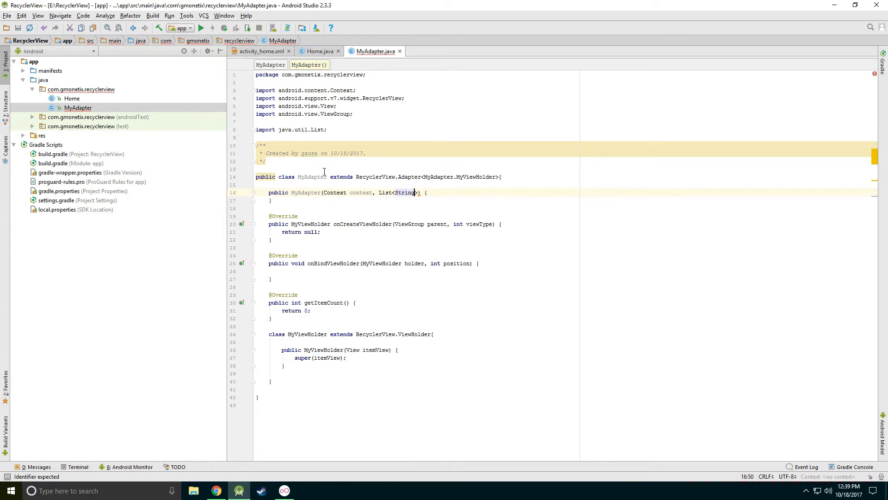
pyautogui.press('End')
pyautogui.write('list')
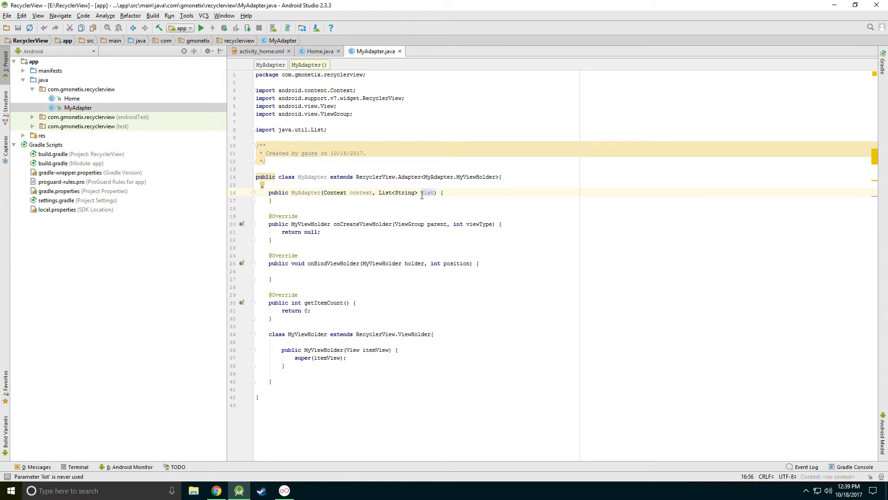
pyautogui.press('Return')
pyautogui.press('Return')
pyautogui.press('Return')
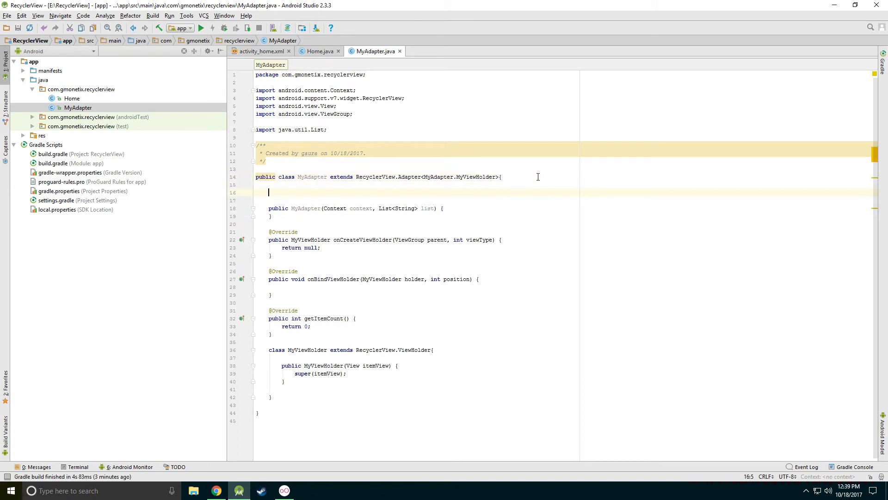
pyautogui.write('Context context;')
# Step: Declare the List<String> list field and assign this.list = list and this.context = context in the constructor
pyautogui.press('Return')
pyautogui.write('List<>')
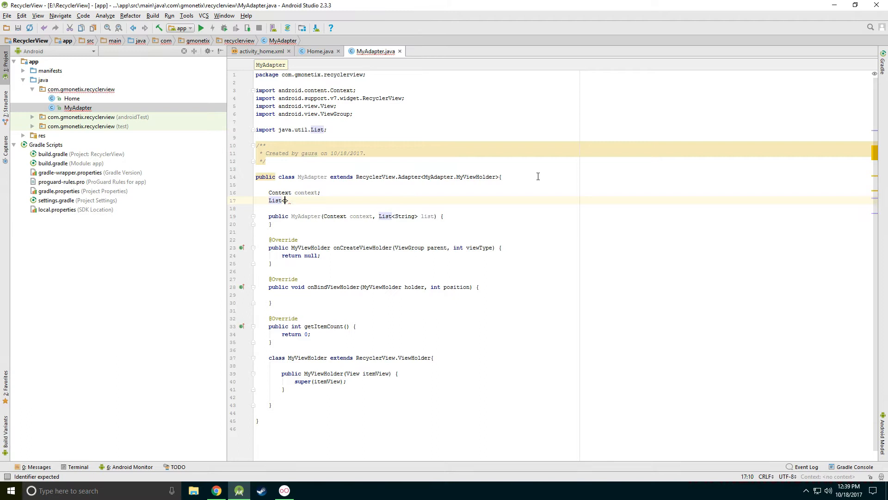
pyautogui.write('Str')
pyautogui.press('Return')
pyautogui.write('> ')
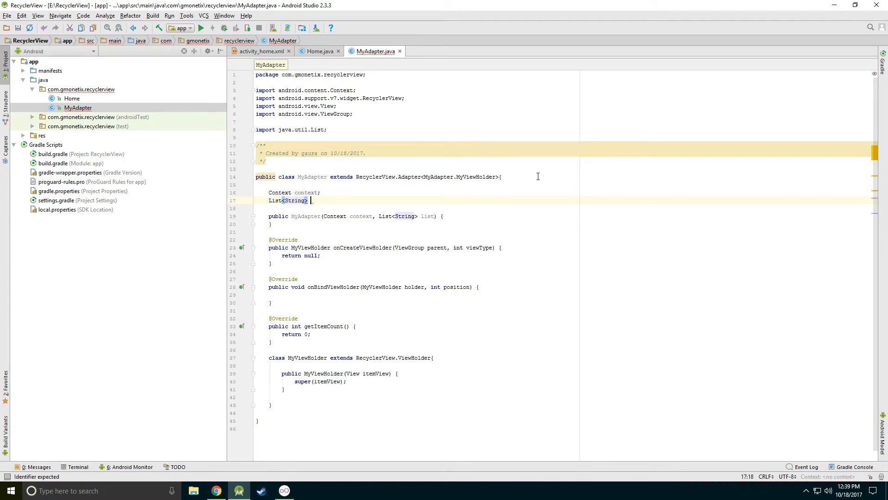
pyautogui.write('list;')
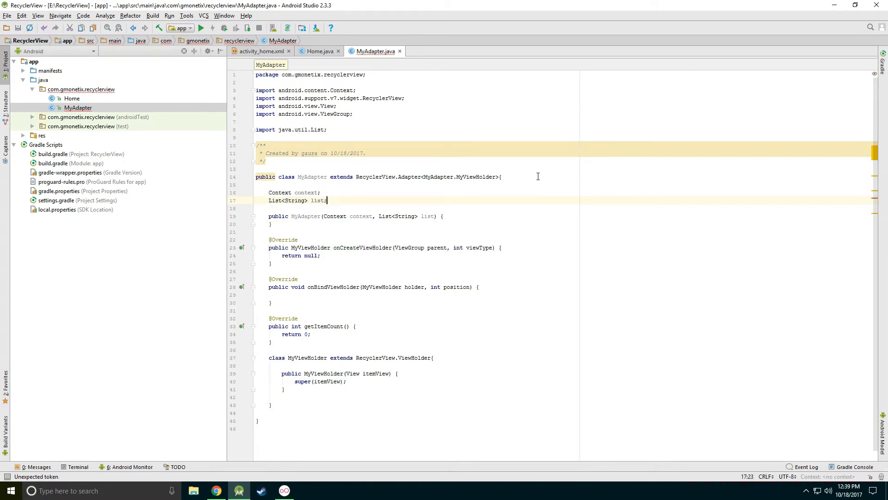
pyautogui.click(471, 216)
pyautogui.press('Return')
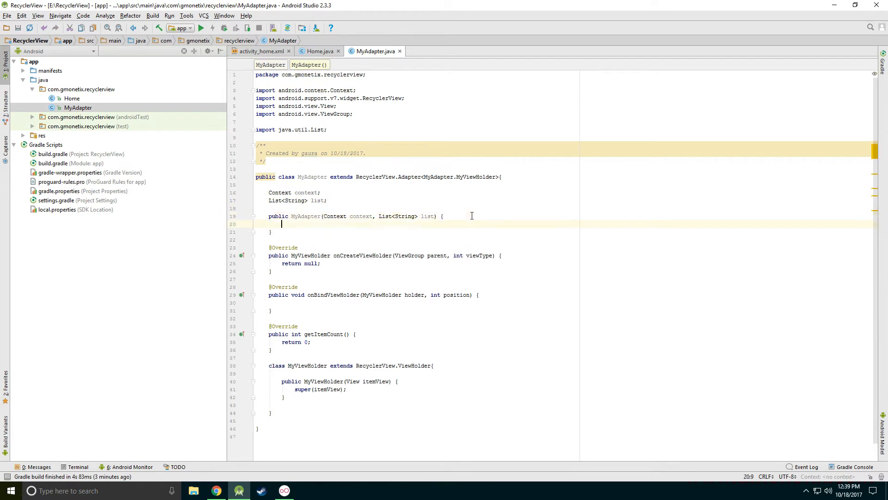
pyautogui.write('this.')
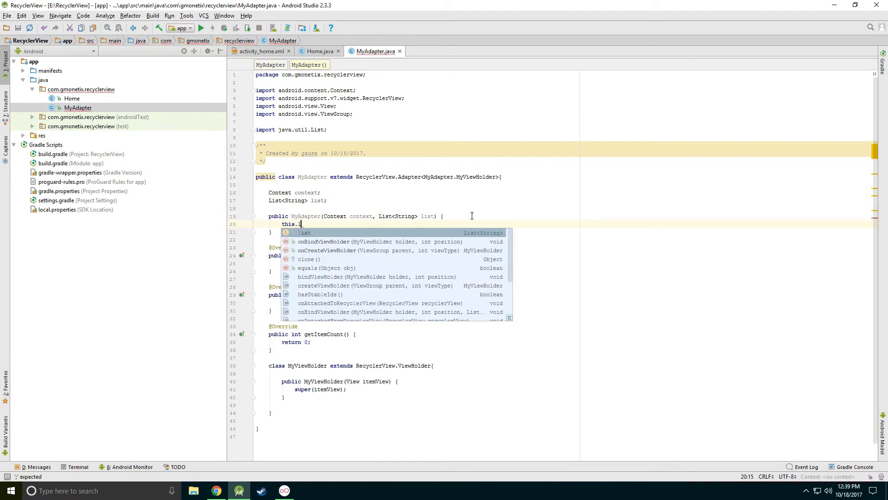
pyautogui.write('list = li')
pyautogui.press('Return')
pyautogui.write(';')
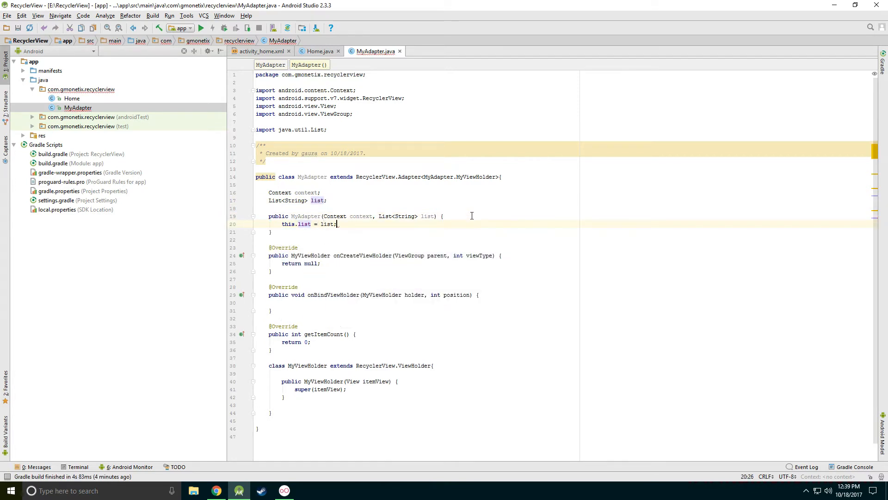
pyautogui.press('Return')
pyautogui.write('thi')
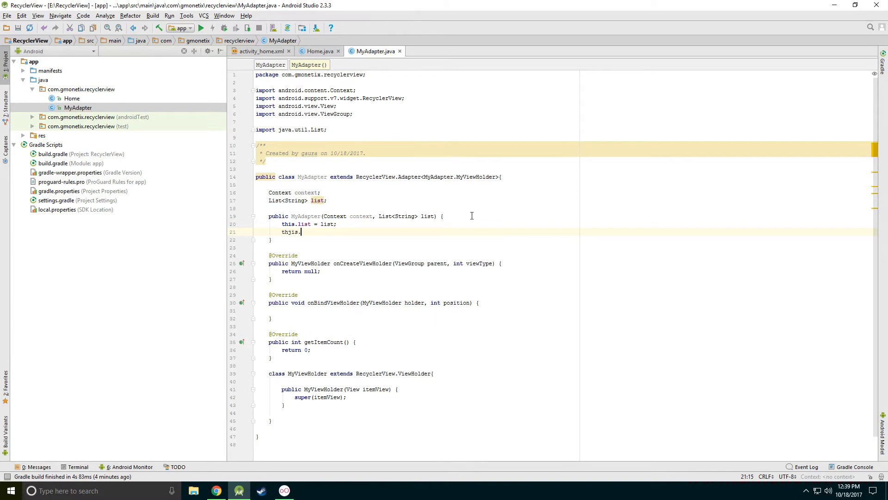
pyautogui.press('BackSpace')
pyautogui.press('BackSpace')
pyautogui.press('BackSpace')
pyautogui.write('is.co')
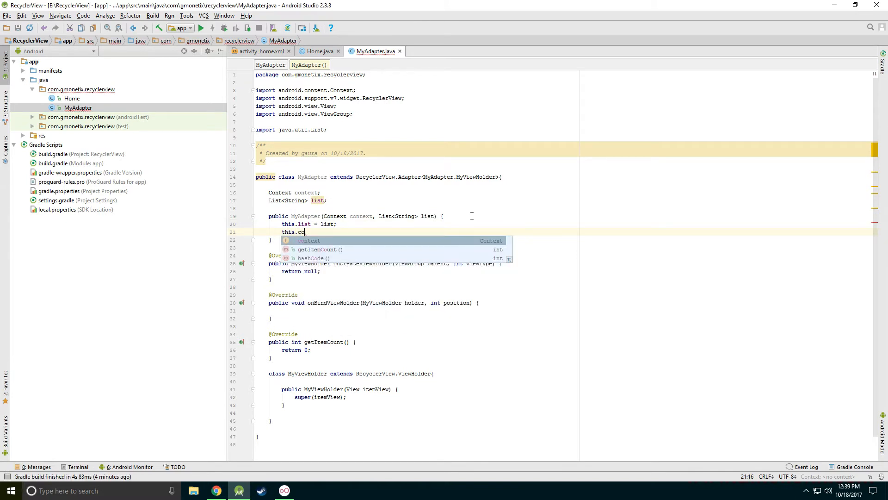
pyautogui.press('Return')
pyautogui.write('context = co')
pyautogui.press('Return')
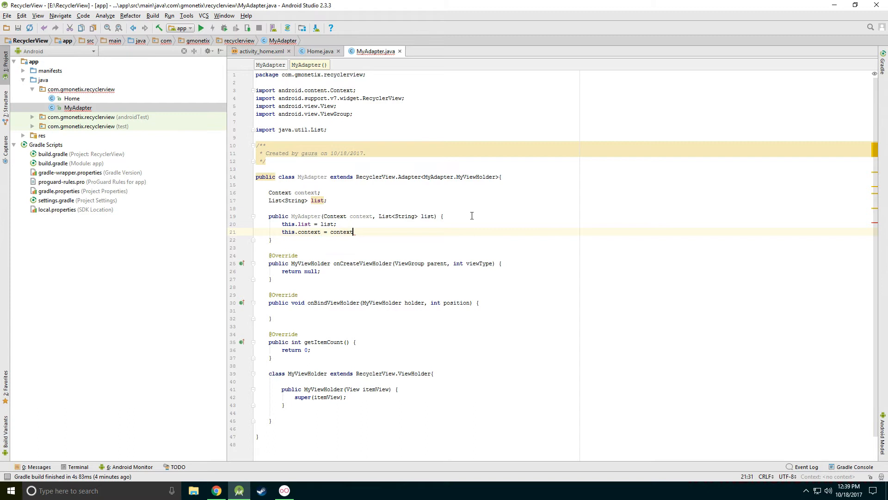
pyautogui.write(';')
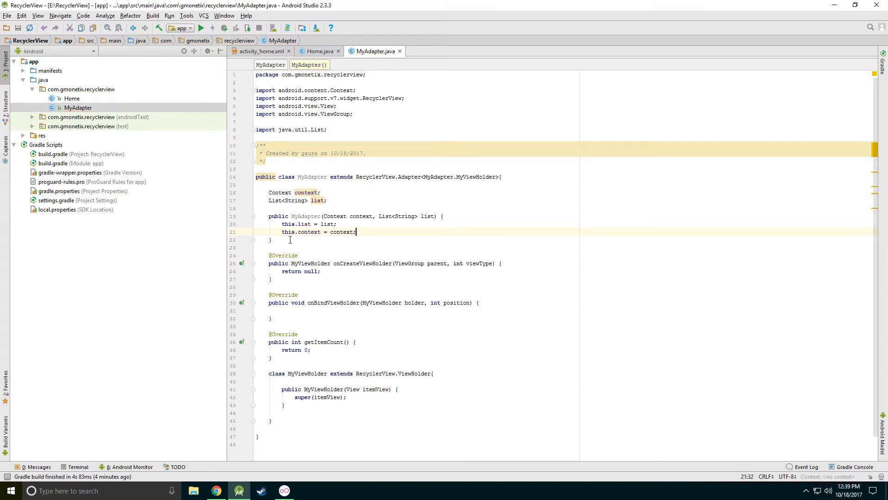
# Step: Expand res > layout in the project tree and select the layout folder
pyautogui.click(290, 239)
pyautogui.click(23, 135)
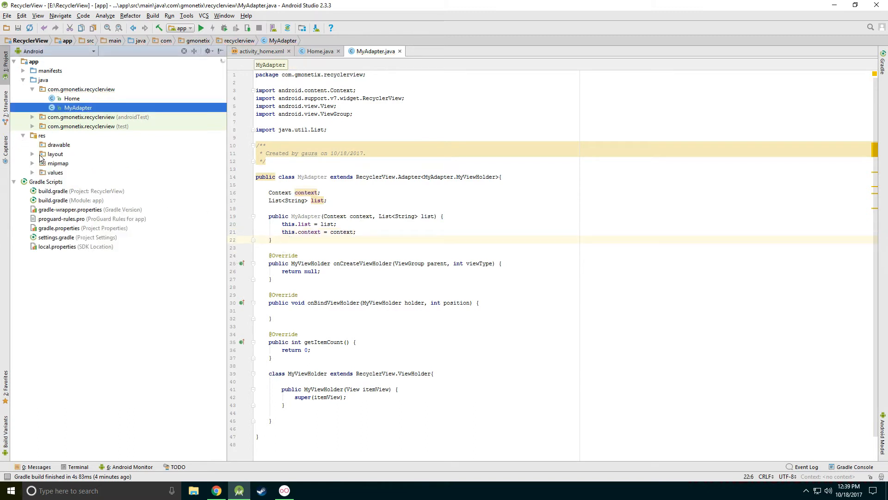
pyautogui.click(32, 154)
pyautogui.click(262, 51)
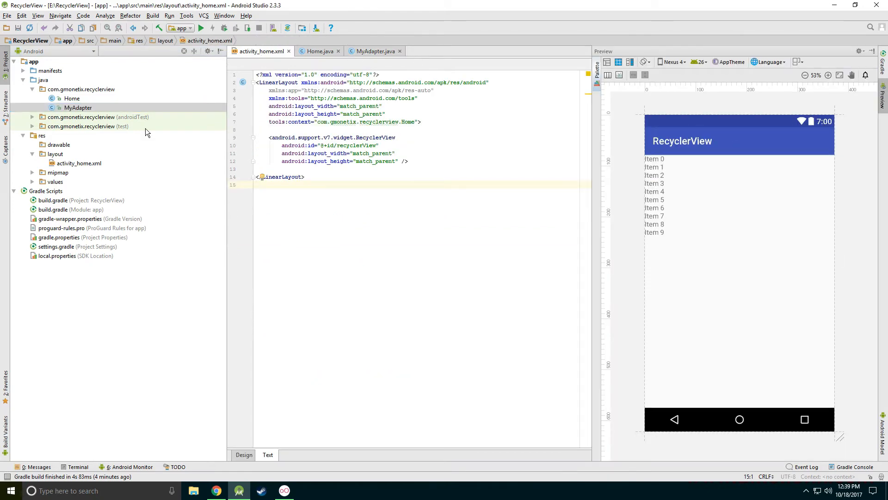
pyautogui.click(55, 155)
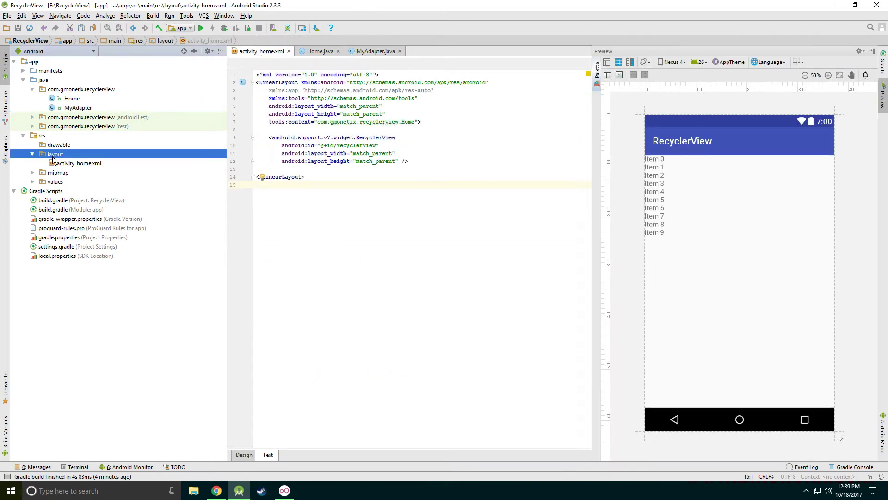
# Step: Create a new layout resource file named row and view it as raw XML
pyautogui.rightClick(115, 158)
pyautogui.click(139, 161)
pyautogui.click(270, 164)
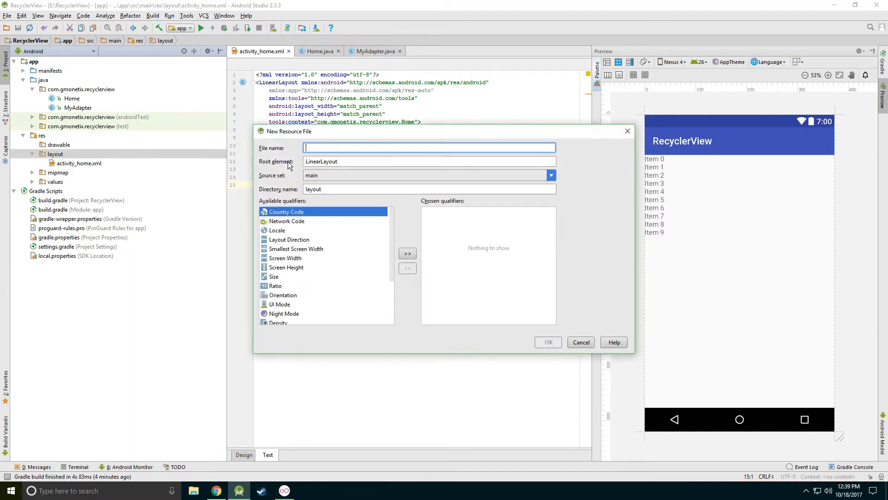
pyautogui.write('row')
pyautogui.press('Return')
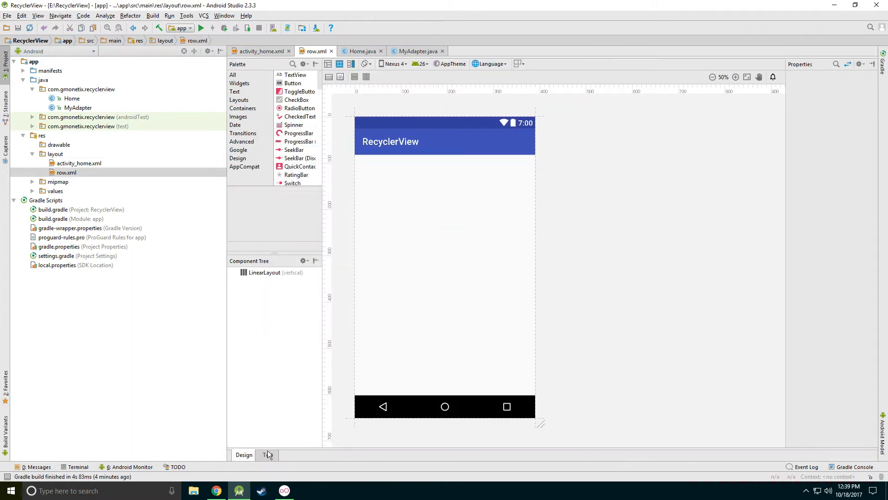
pyautogui.click(268, 454)
# Step: Inside row.xml's LinearLayout, add a TextView with match_parent width and wrap_content height
pyautogui.click(370, 104)
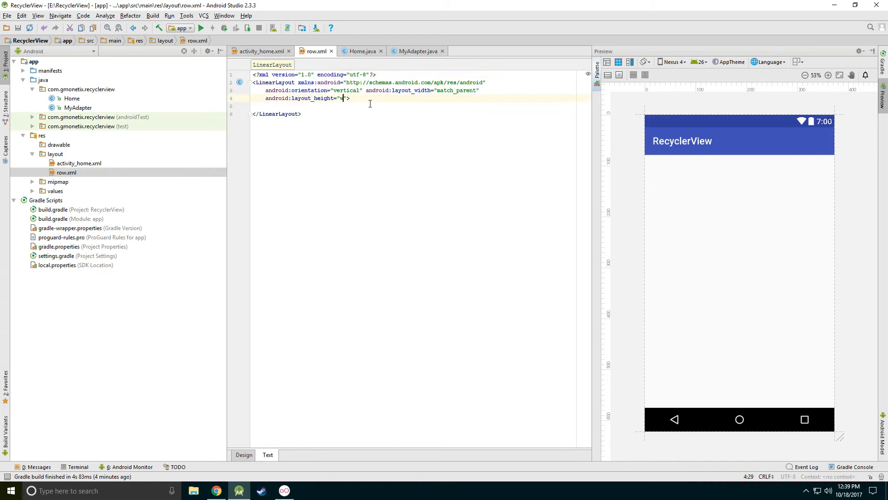
pyautogui.write('rap_content')
pyautogui.press('End')
pyautogui.press('Return')
pyautogui.press('Return')
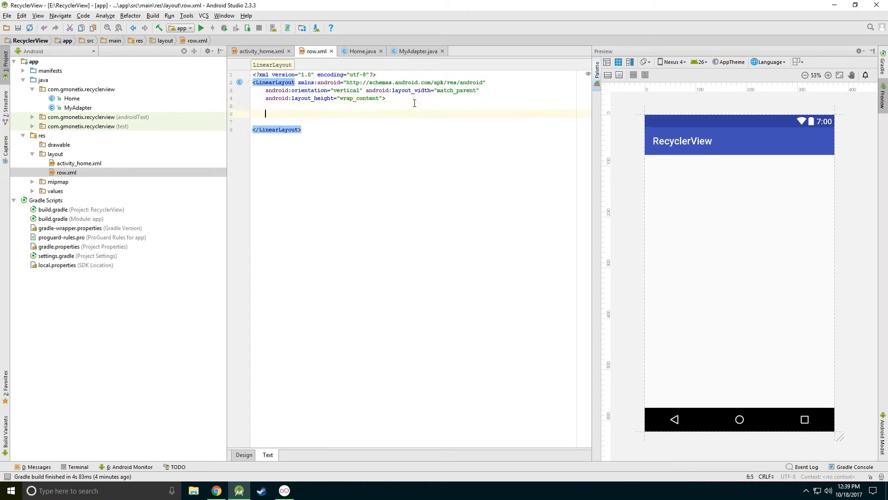
pyautogui.write('<TextV')
pyautogui.press('Return')
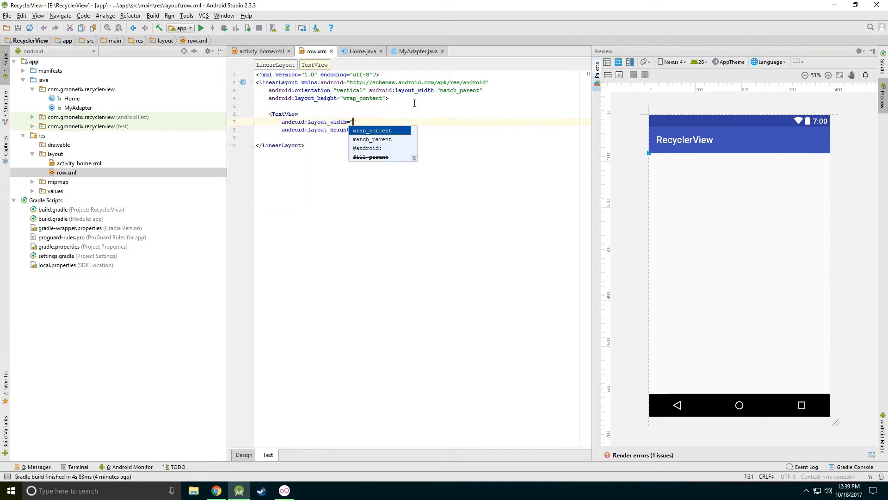
pyautogui.press('Return')
pyautogui.write('match_parent')
pyautogui.press('Return')
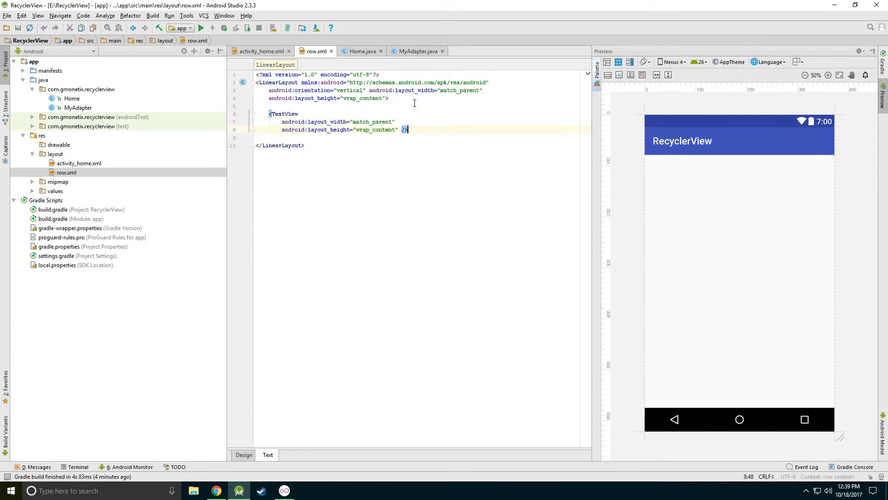
# Step: Give the TextView text "Sample Row" and textColor #000
pyautogui.click(414, 114)
pyautogui.press('Return')
pyautogui.write('text')
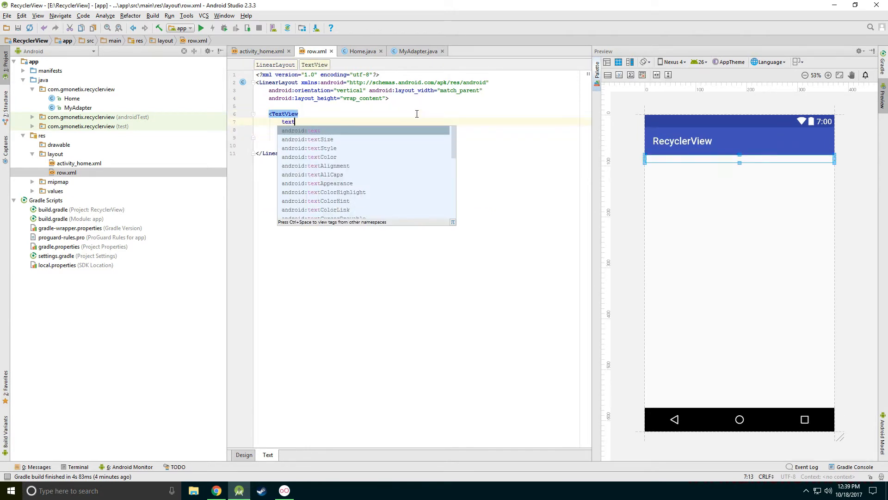
pyautogui.press('Return')
pyautogui.write('Sample Ro')
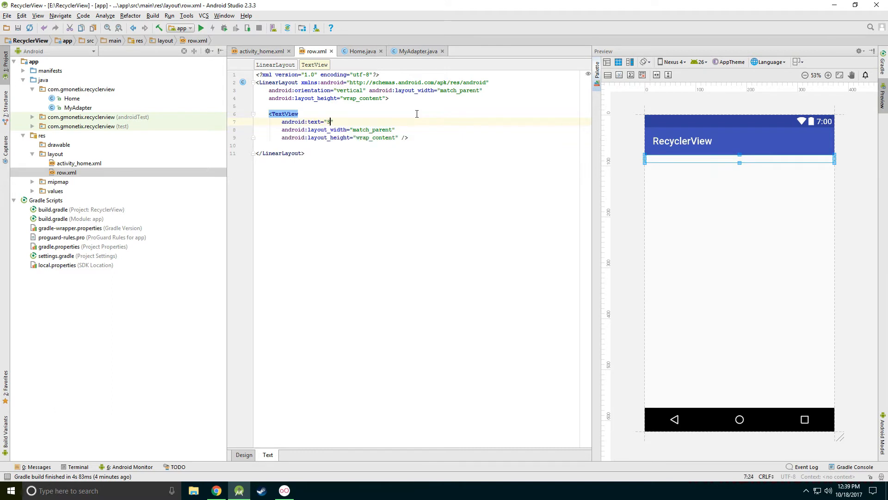
pyautogui.write('w')
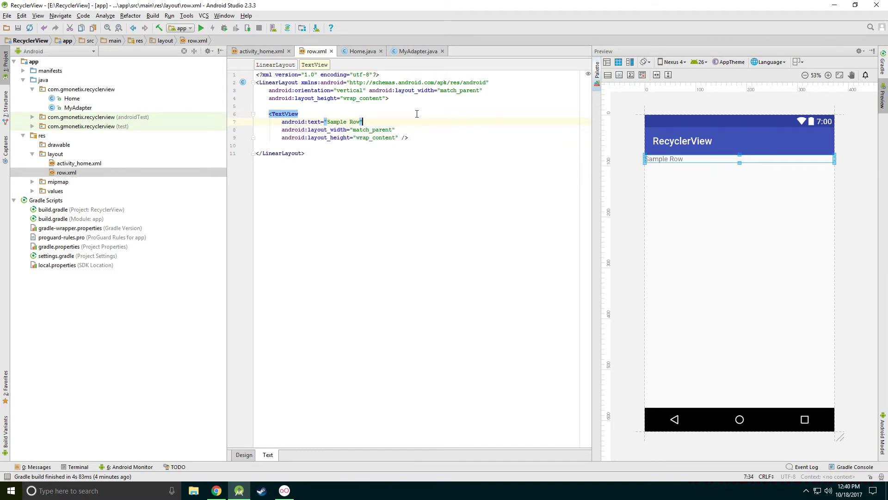
pyautogui.press('End')
pyautogui.press('Return')
pyautogui.write('textco')
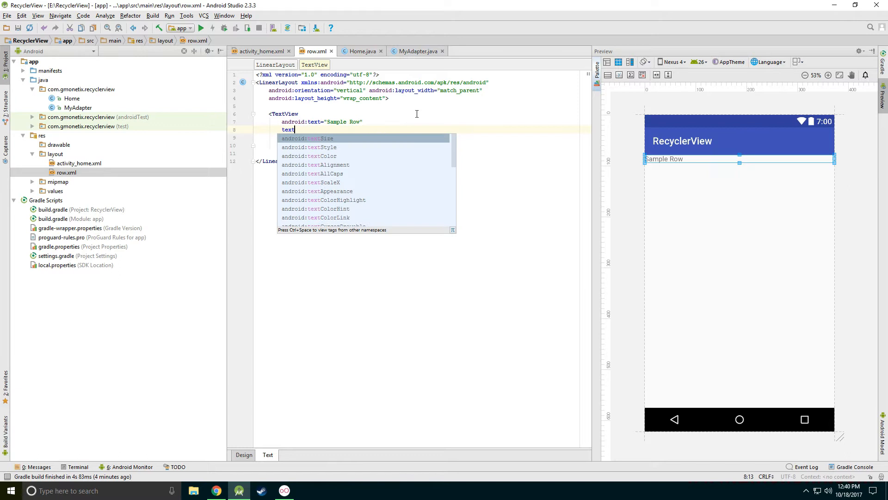
pyautogui.press('Return')
pyautogui.write('#f')
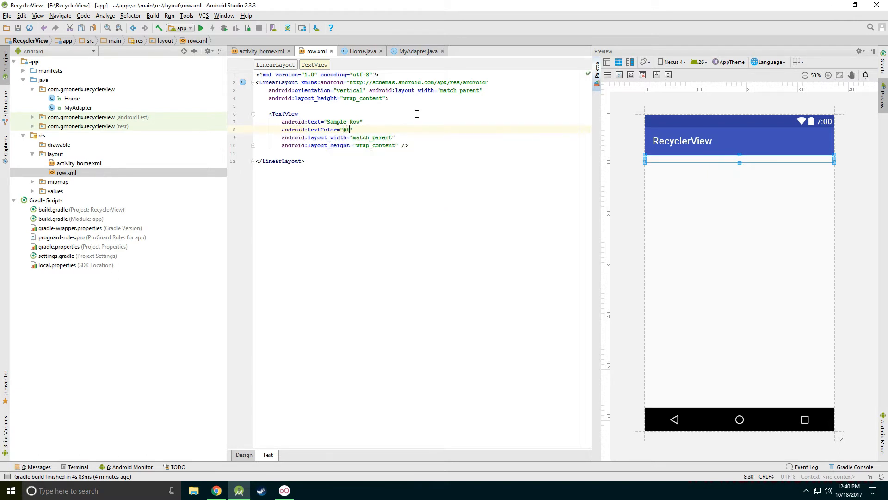
pyautogui.press('BackSpace')
pyautogui.write('00')
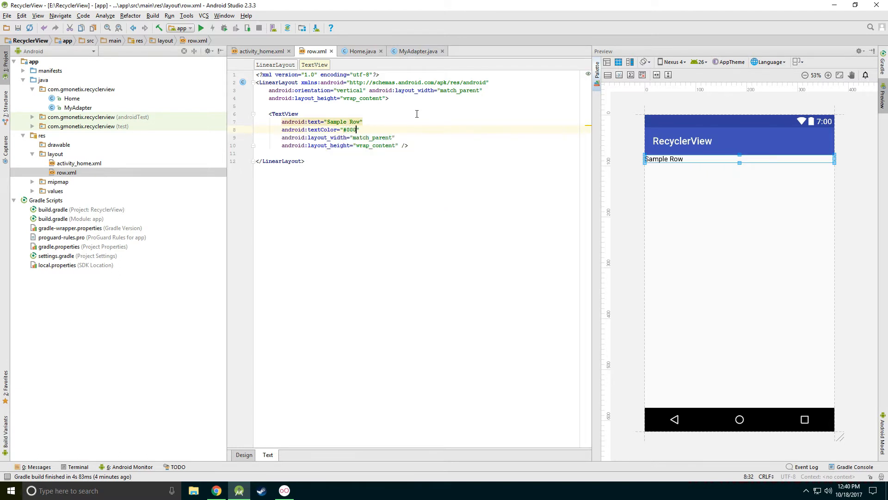
pyautogui.write('0')
pyautogui.press('End')
# Step: Add textSize 18sp, textStyle bold and 10dp padding to the TextView
pyautogui.press('Return')
pyautogui.write('text')
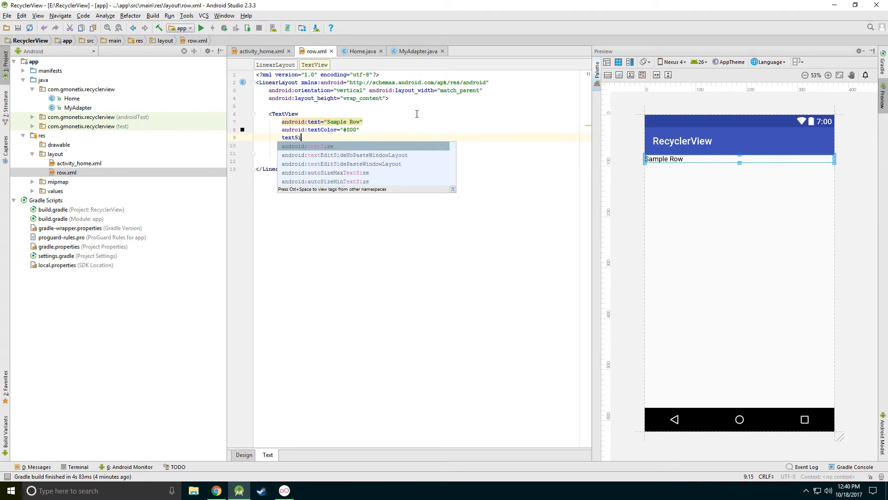
pyautogui.press('Return')
pyautogui.write('18sp')
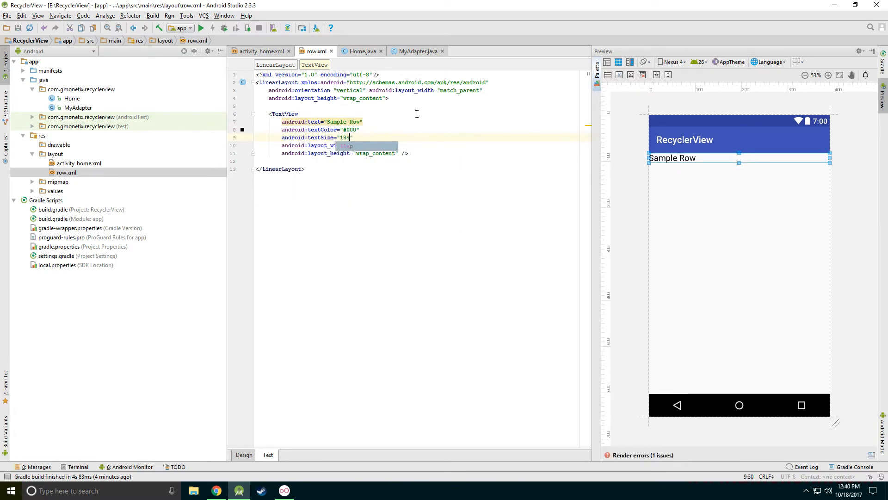
pyautogui.press('End')
pyautogui.press('Return')
pyautogui.write('textST')
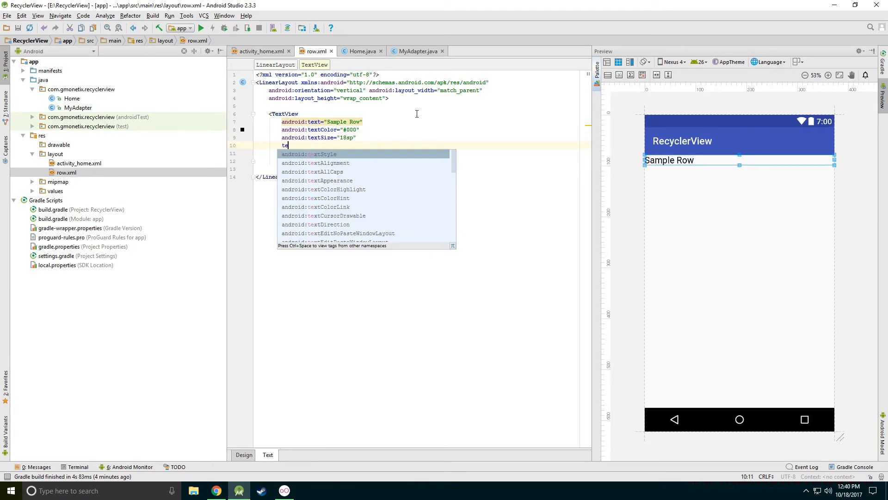
pyautogui.press('Return')
pyautogui.write('bold')
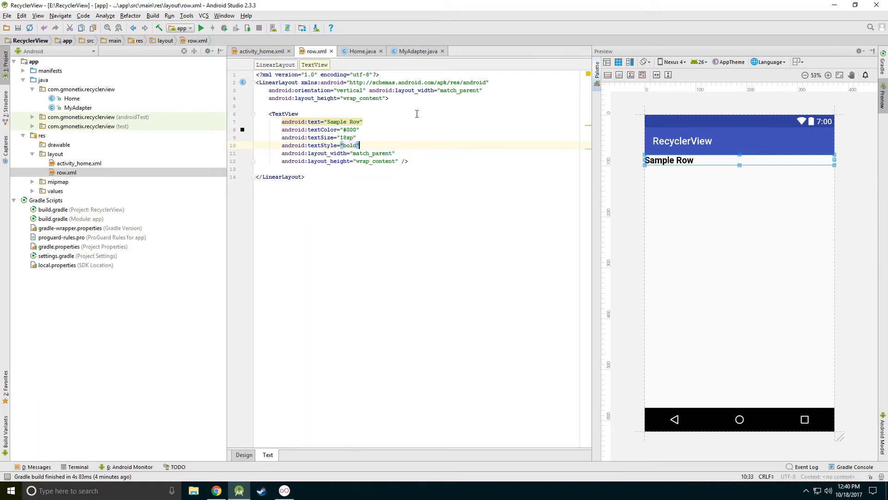
pyautogui.press('End')
pyautogui.press('Return')
pyautogui.write('padd')
pyautogui.press('Return')
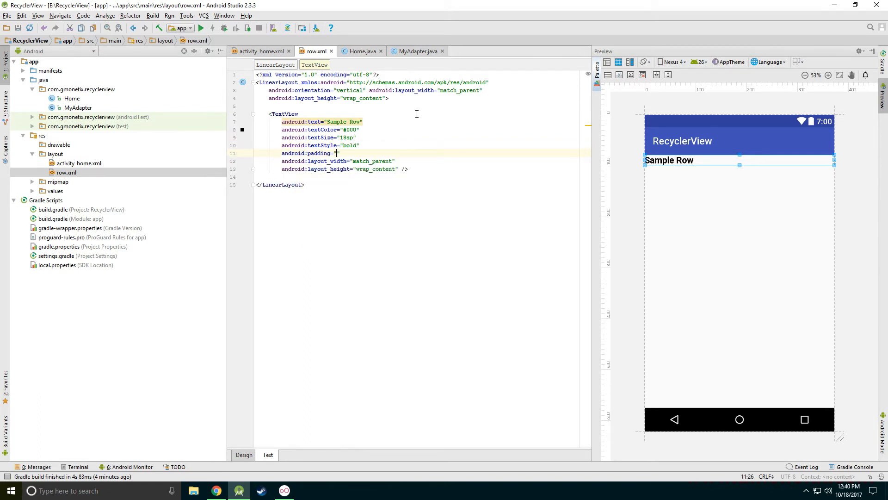
pyautogui.write('10dp')
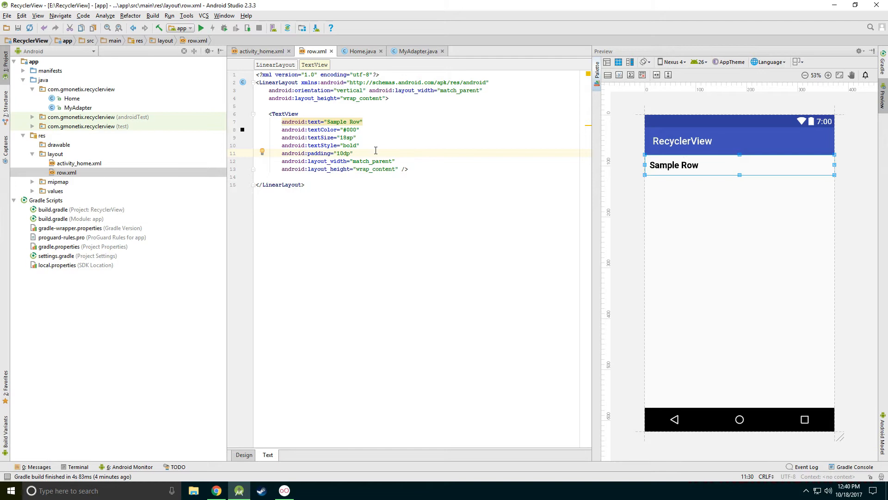
pyautogui.click(363, 162)
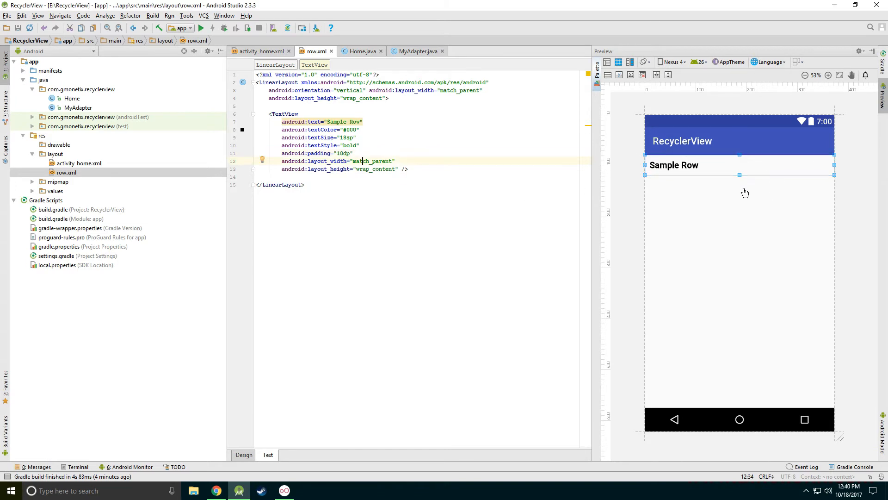
pyautogui.click(305, 183)
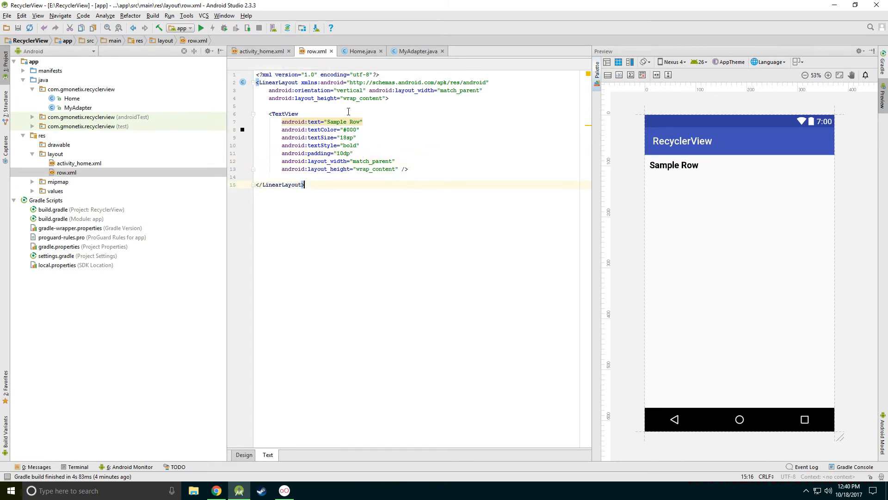
# Step: Give the Sample Row TextView the id @+id/tv
pyautogui.click(347, 113)
pyautogui.press('Return')
pyautogui.write('id')
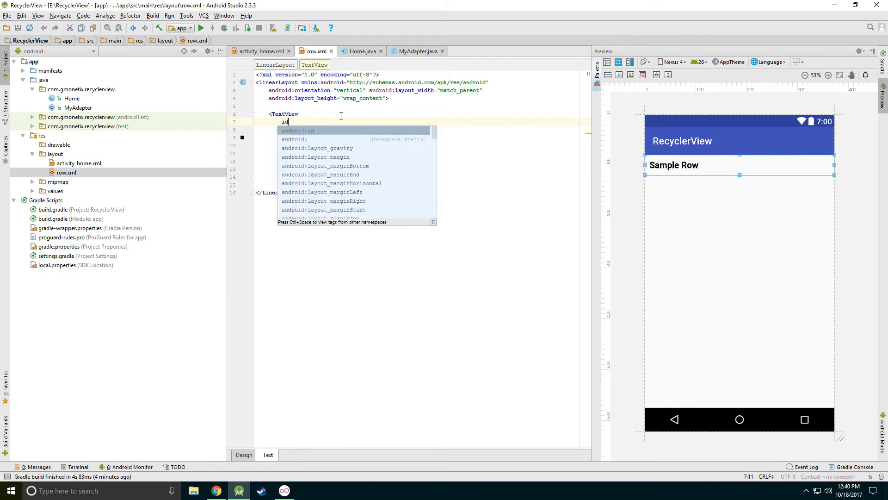
pyautogui.press('Return')
pyautogui.press('Return')
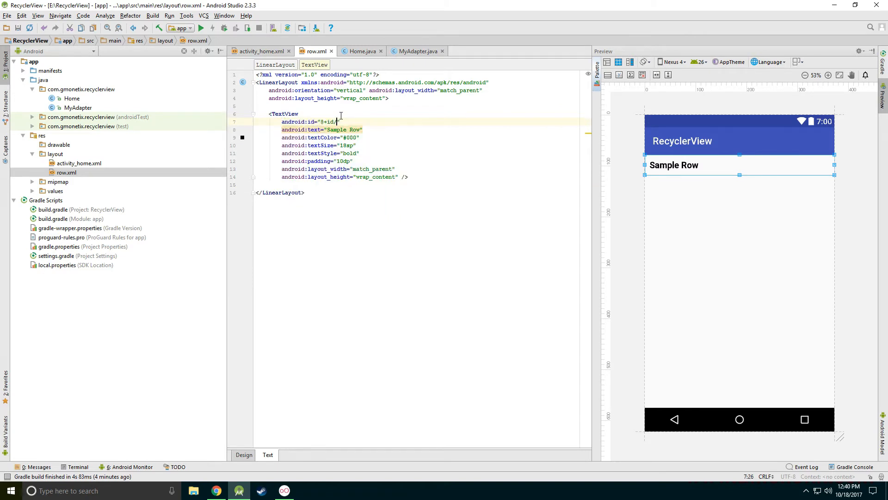
pyautogui.write('tv')
pyautogui.doubleClick(342, 121)
pyautogui.click(386, 114)
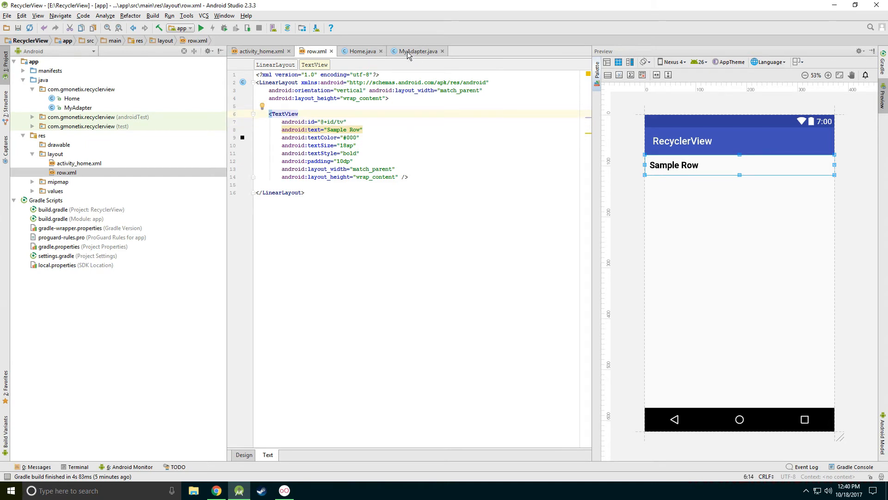
# Step: Switch between row.xml and MyAdapter.java, ending on the adapter's code
pyautogui.click(407, 51)
pyautogui.click(312, 52)
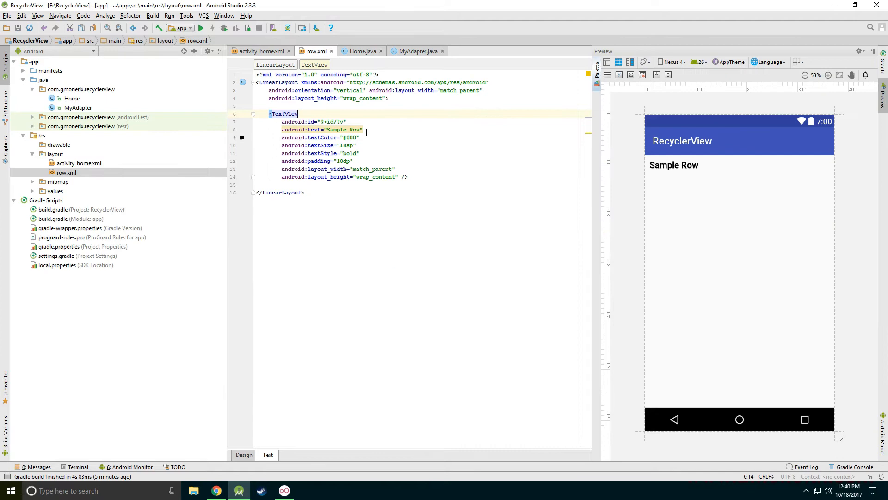
pyautogui.click(419, 51)
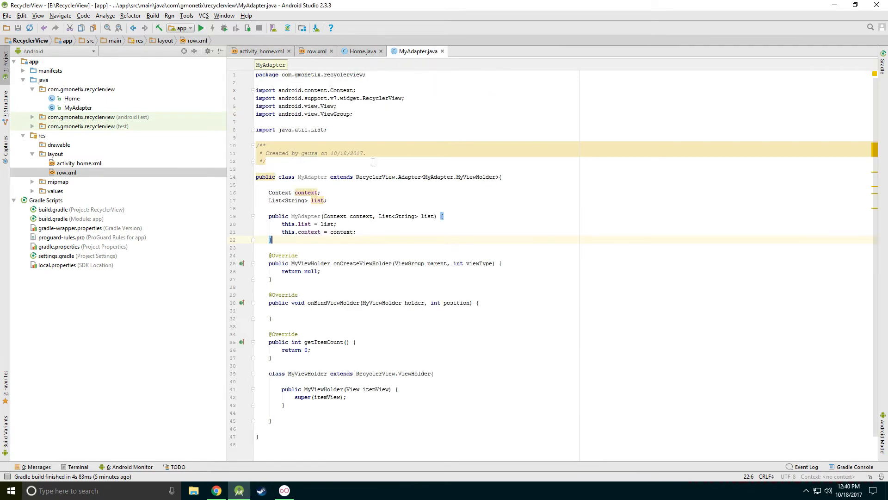
pyautogui.click(317, 53)
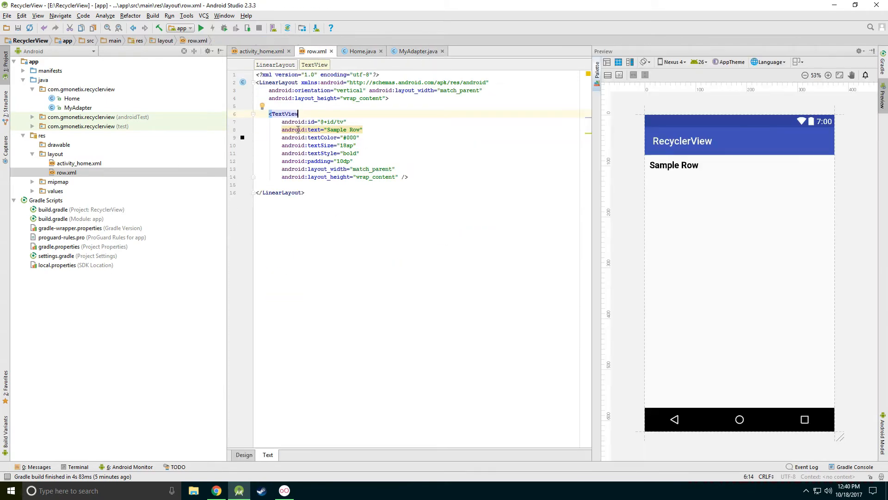
pyautogui.click(417, 51)
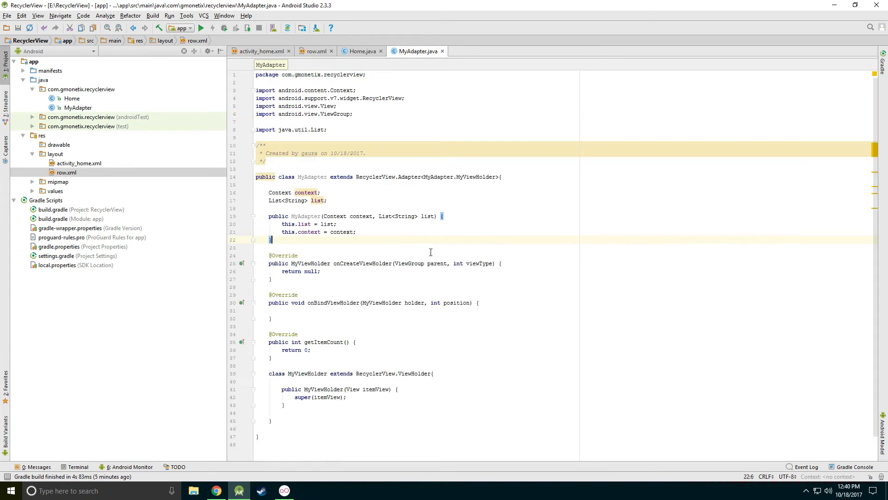
# Step: Declare a TextView textView field in MyViewHolder, importing TextView
pyautogui.click(441, 373)
pyautogui.press('Return')
pyautogui.press('Return')
pyautogui.write('T')
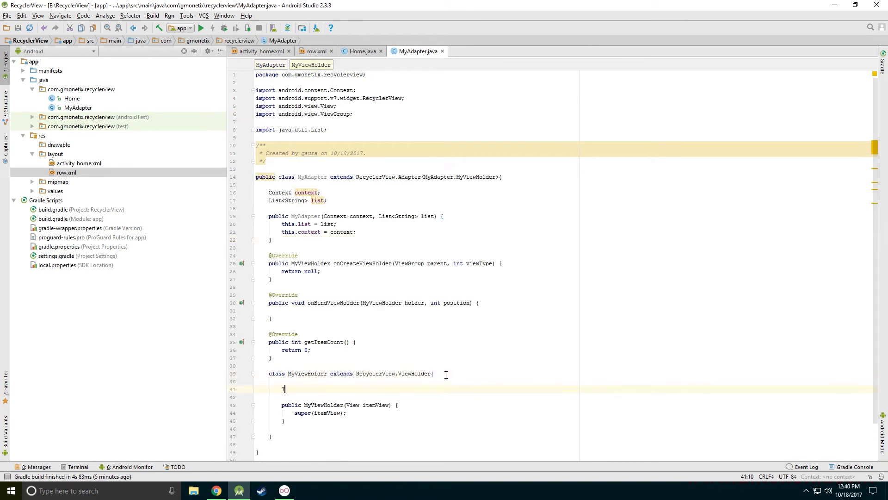
pyautogui.write('extView')
pyautogui.press('Return')
pyautogui.write('t')
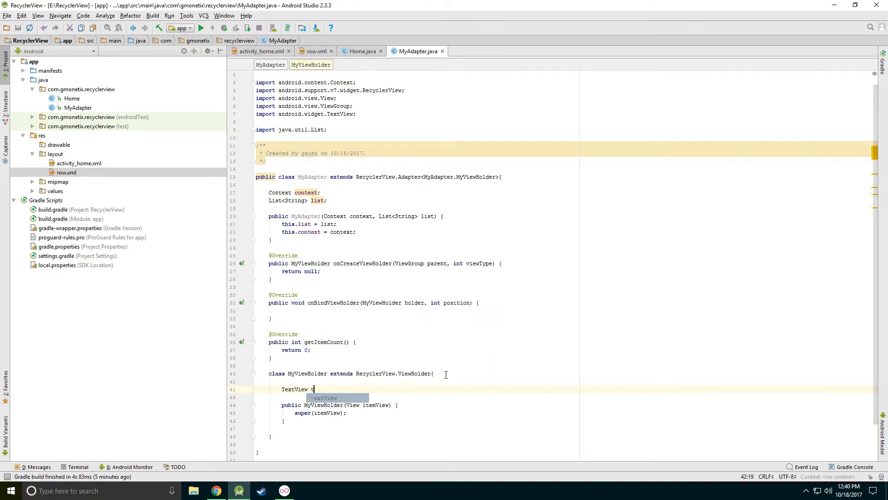
pyautogui.press('Return')
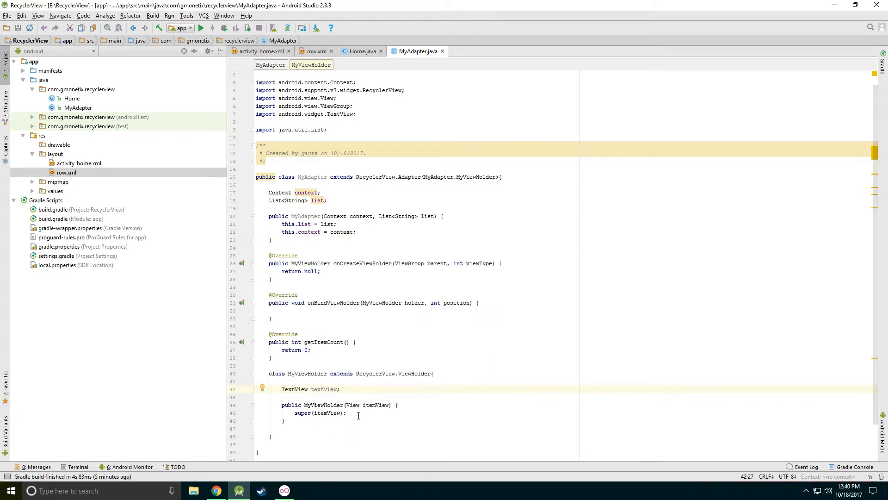
# Step: In the constructor assign textView = (TextView) itemView.findViewById(R.id.tv);
pyautogui.click(359, 415)
pyautogui.press('Return')
pyautogui.write('text')
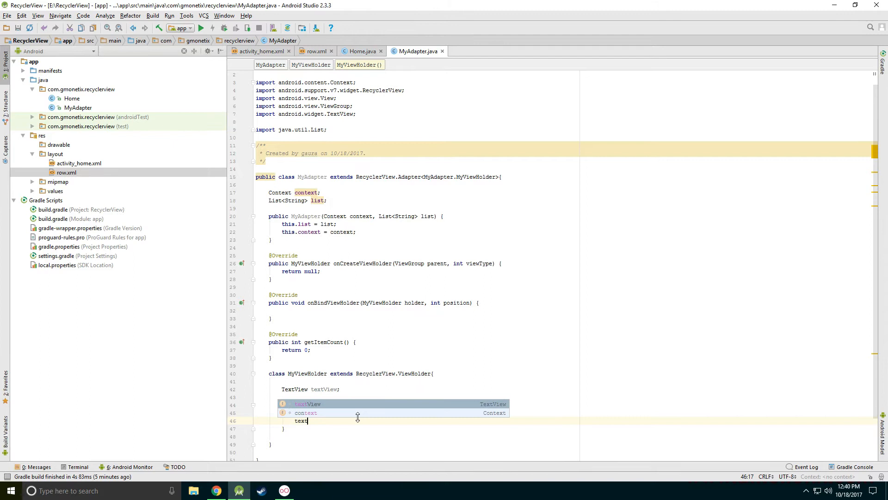
pyautogui.press('Return')
pyautogui.write('= (')
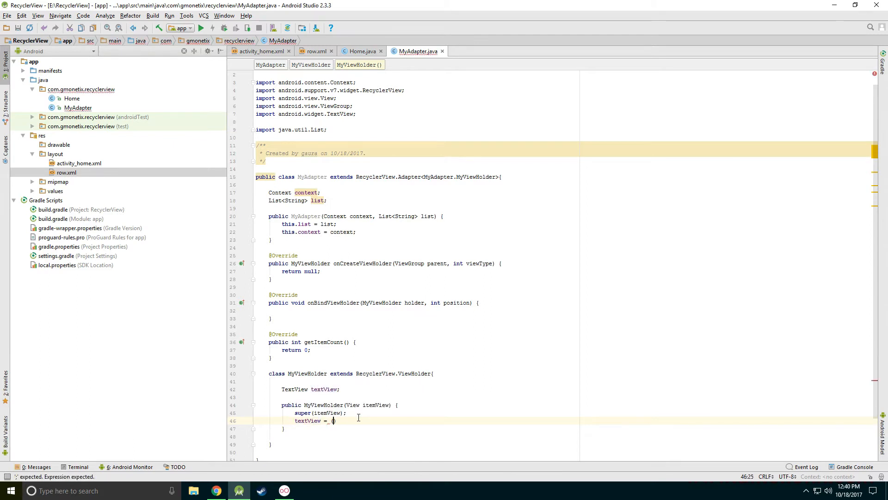
pyautogui.press('BackSpace')
pyautogui.write('(TextV')
pyautogui.press('Return')
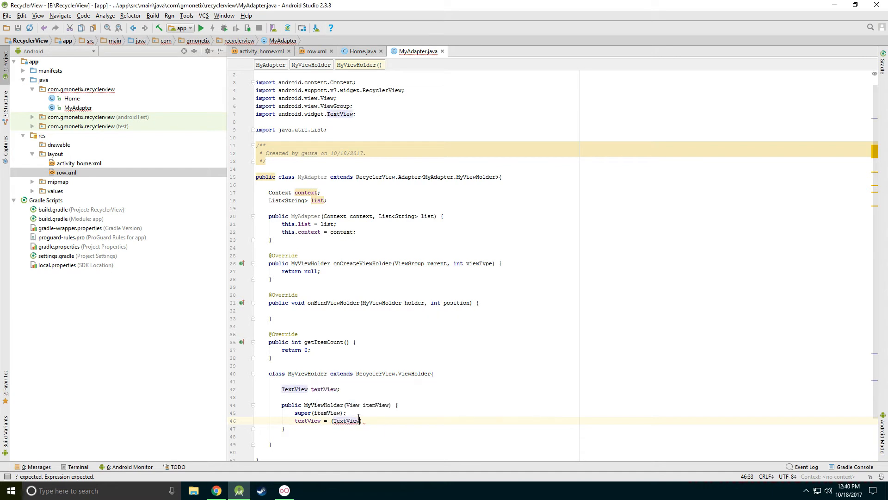
pyautogui.write(') item')
pyautogui.press('Return')
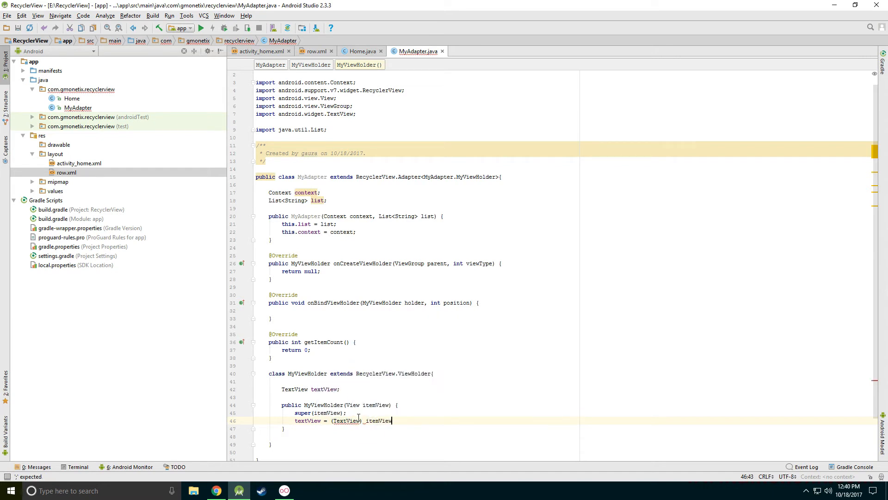
pyautogui.write('.fin')
pyautogui.press('Return')
pyautogui.write('R.id.')
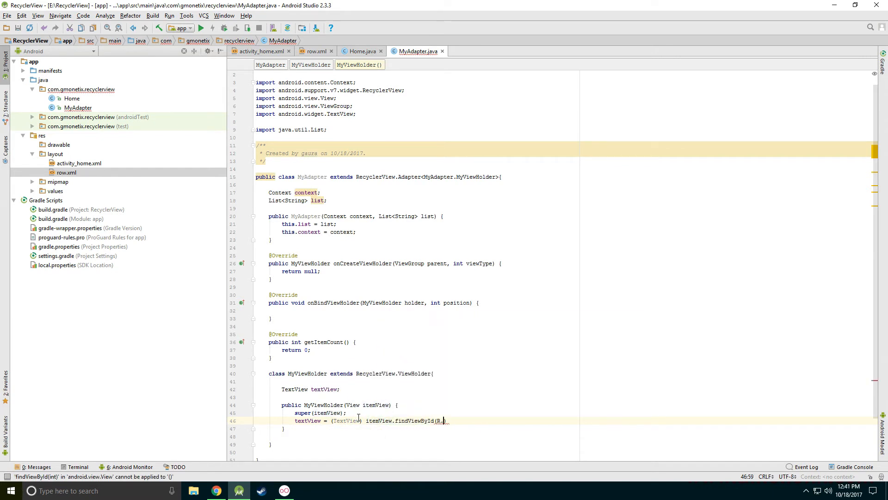
pyautogui.write('tv')
pyautogui.press('Return')
pyautogui.press('End')
pyautogui.write(';')
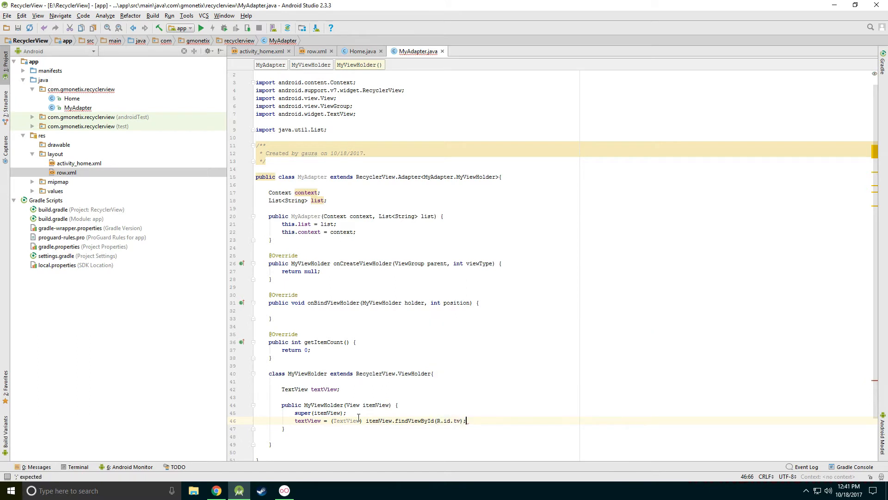
pyautogui.scroll(-1, 351, 411)
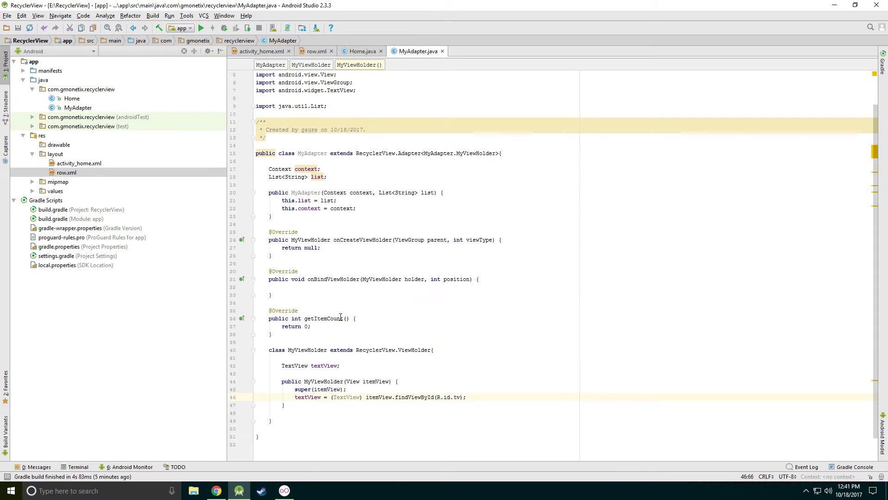
# Step: Glance at activity_home.xml and row.xml, then return to MyAdapter.java
pyautogui.click(260, 51)
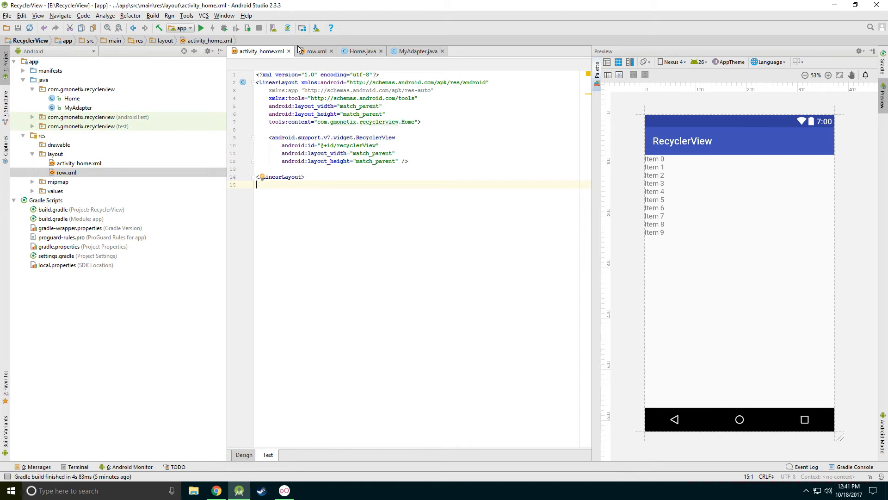
pyautogui.click(314, 51)
pyautogui.click(418, 51)
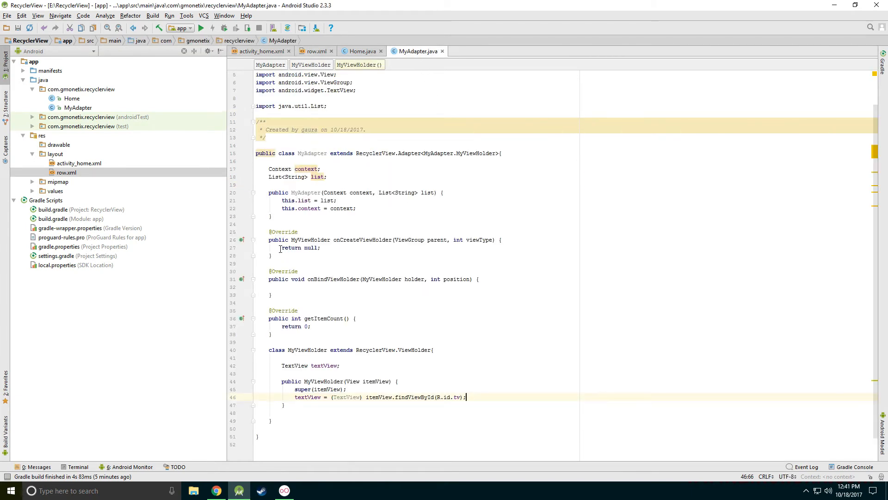
# Step: Replace return null with View view = LayoutInflater.from(context).inflate(R.layout.row, parent);
pyautogui.moveTo(282, 247); pyautogui.dragTo(376, 251)
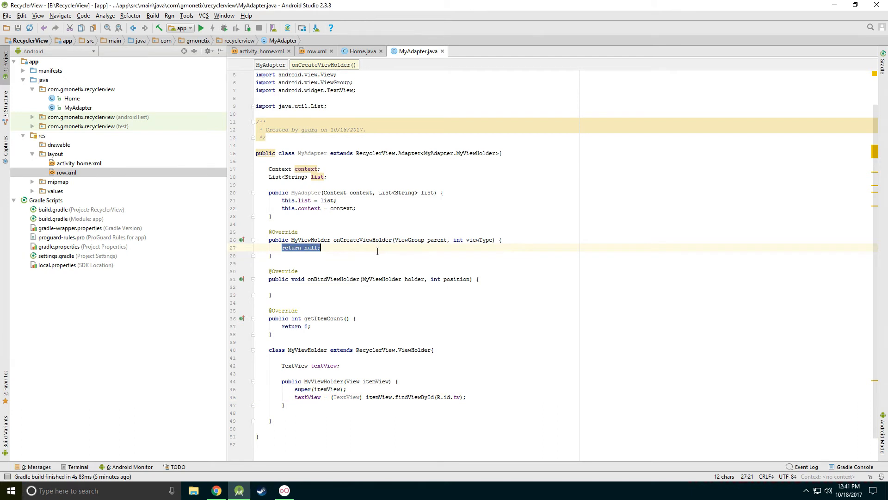
pyautogui.write('View view ')
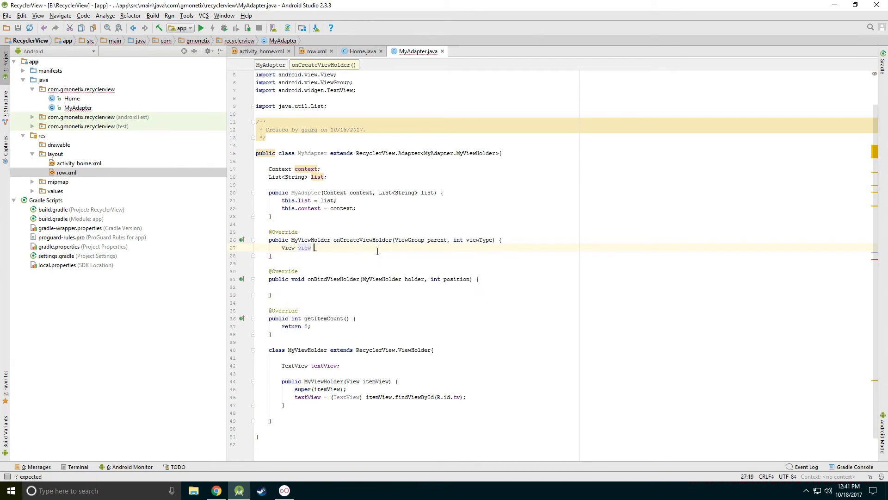
pyautogui.write('= Layout')
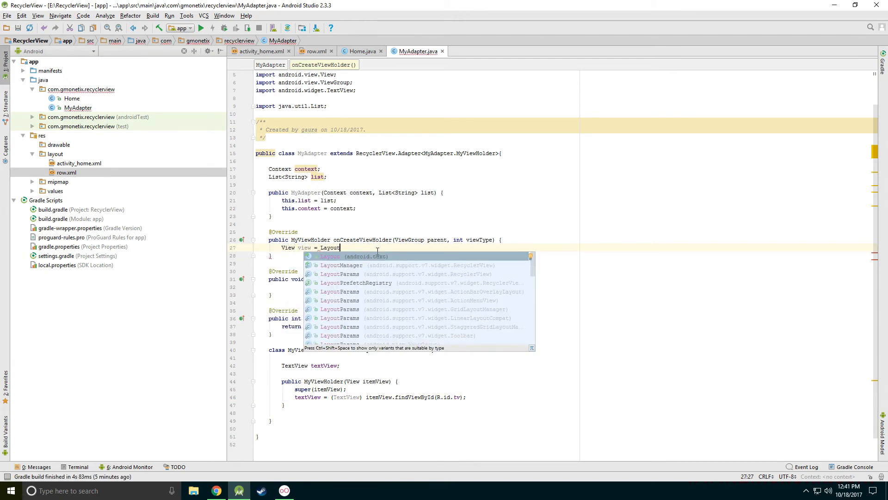
pyautogui.write('Inflater')
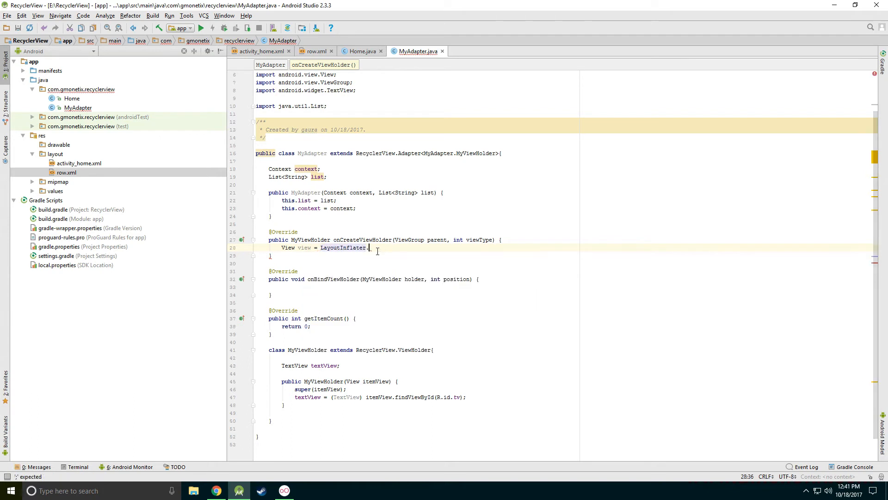
pyautogui.write('.')
pyautogui.press('Return')
pyautogui.write('c')
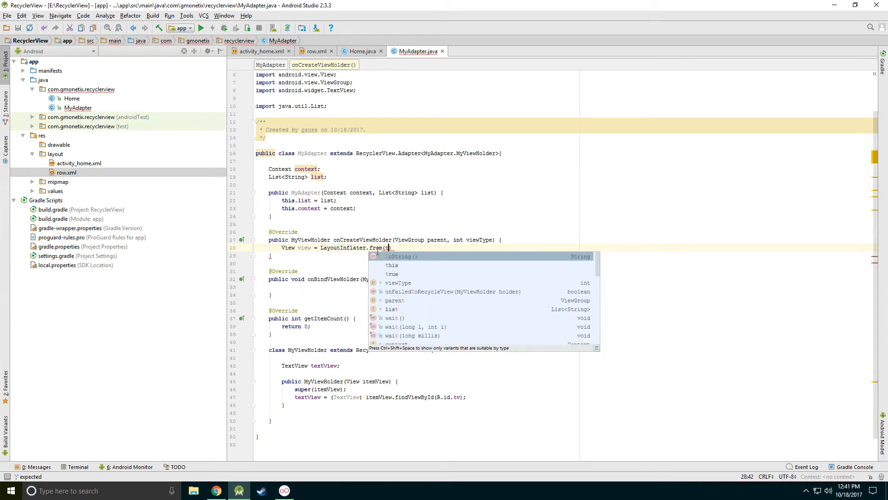
pyautogui.write('io')
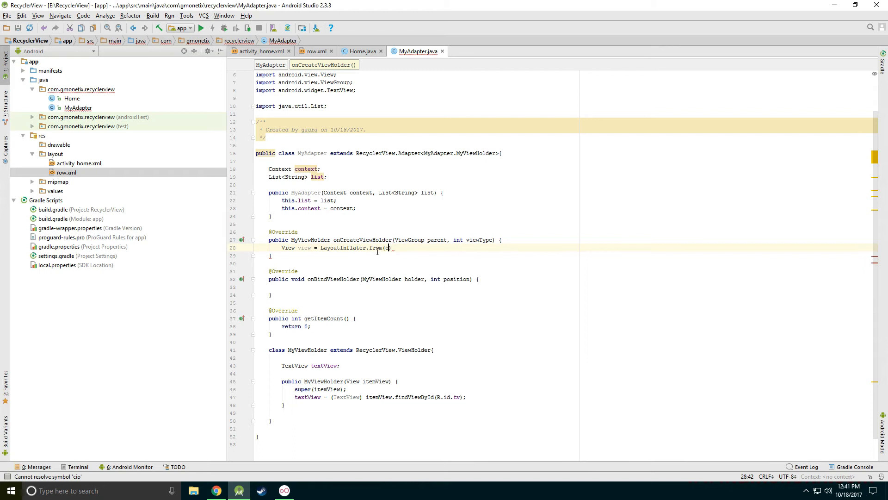
pyautogui.press('BackSpace')
pyautogui.press('BackSpace')
pyautogui.write('on')
pyautogui.press('Return')
pyautogui.press('End')
pyautogui.write('.i')
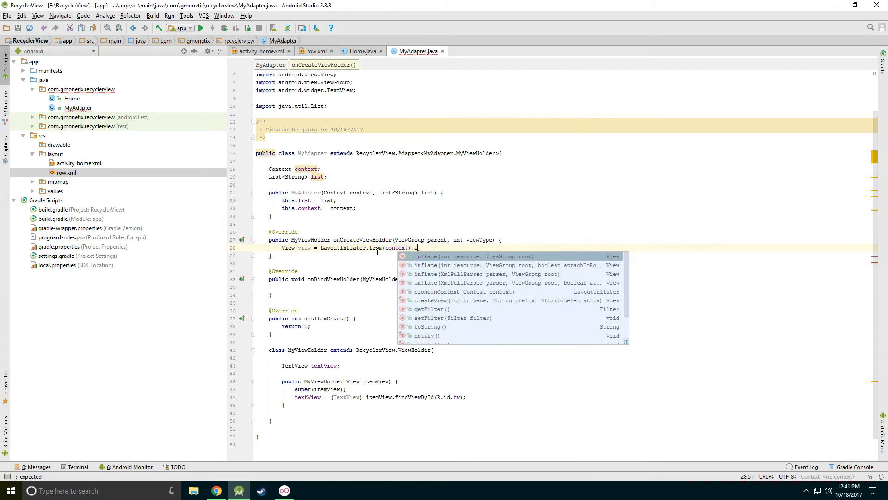
pyautogui.press('Return')
pyautogui.write('R.l')
pyautogui.press('Return')
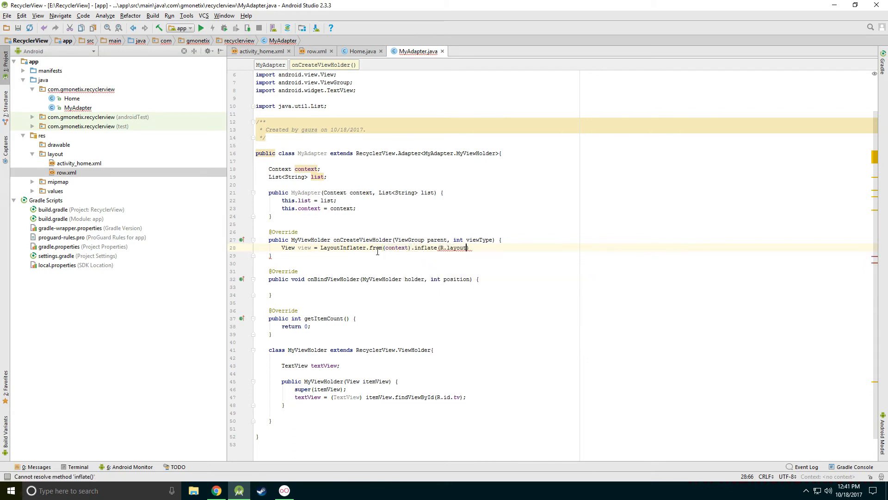
pyautogui.write('.ro')
pyautogui.press('Return')
pyautogui.write('parent')
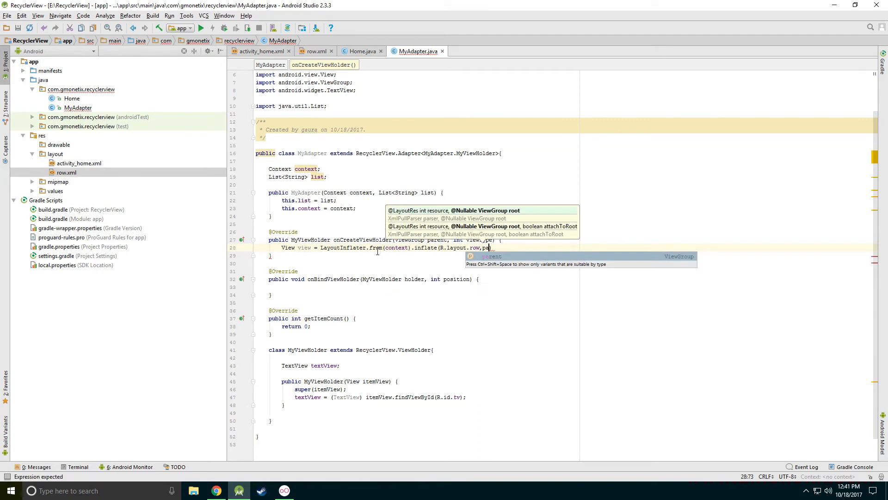
pyautogui.write(');')
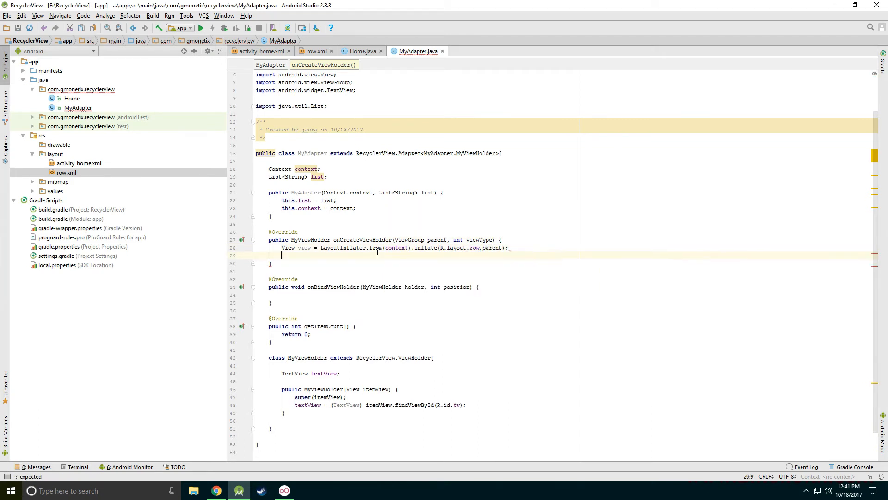
pyautogui.press('Return')
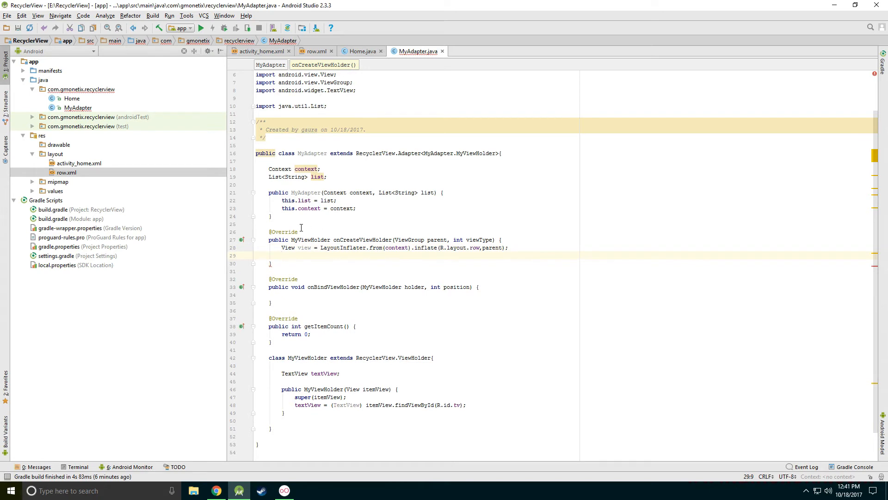
# Step: Add return new MyViewHolder(view); passing the inflated view variable
pyautogui.doubleClick(311, 239)
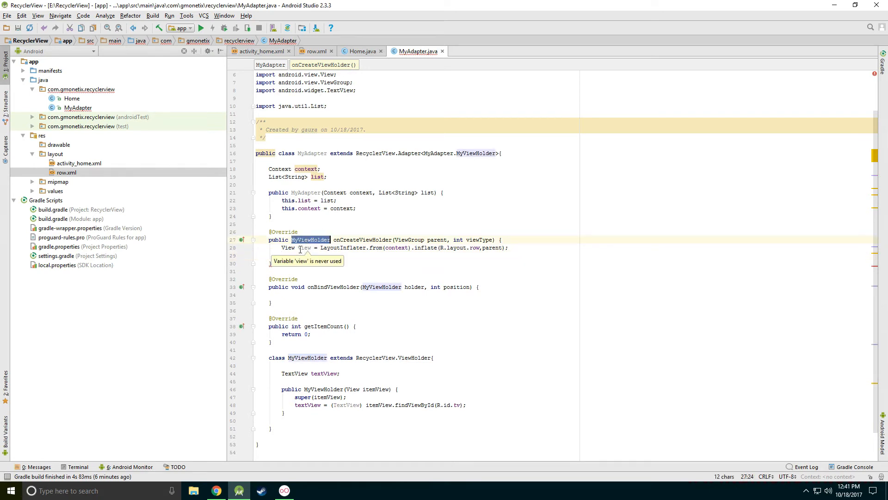
pyautogui.click(302, 248)
pyautogui.press('End')
pyautogui.press('Return')
pyautogui.write('return ')
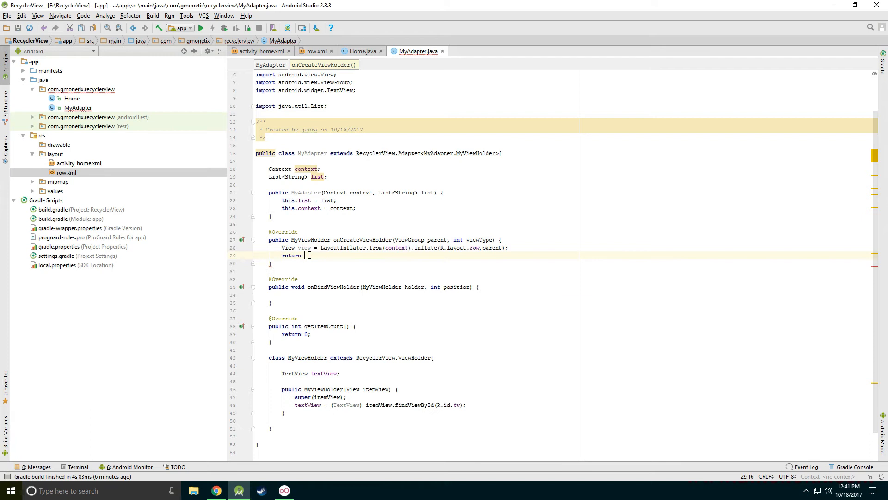
pyautogui.write('new MyV')
pyautogui.press('Return')
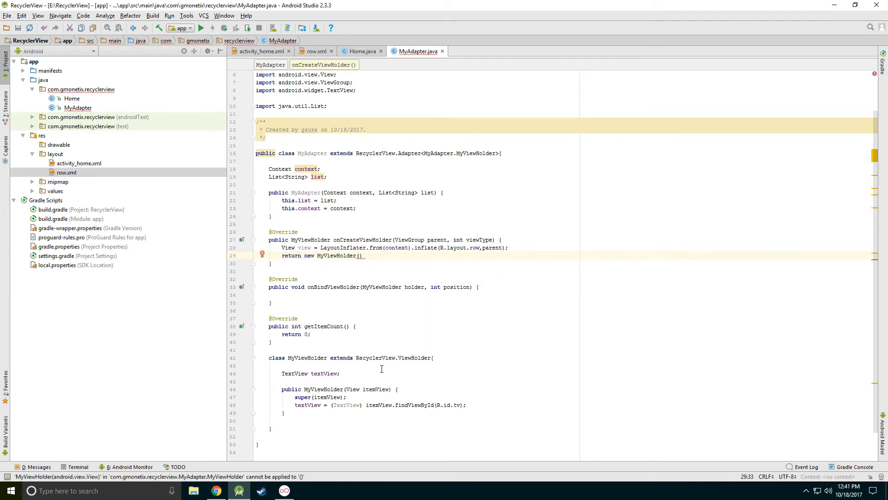
pyautogui.doubleClick(350, 390)
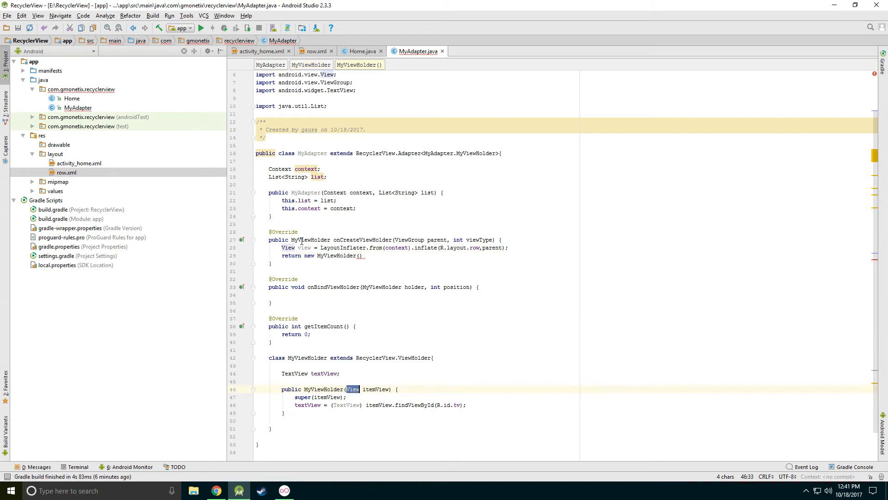
pyautogui.doubleClick(304, 248)
pyautogui.click(360, 256)
pyautogui.write('vi')
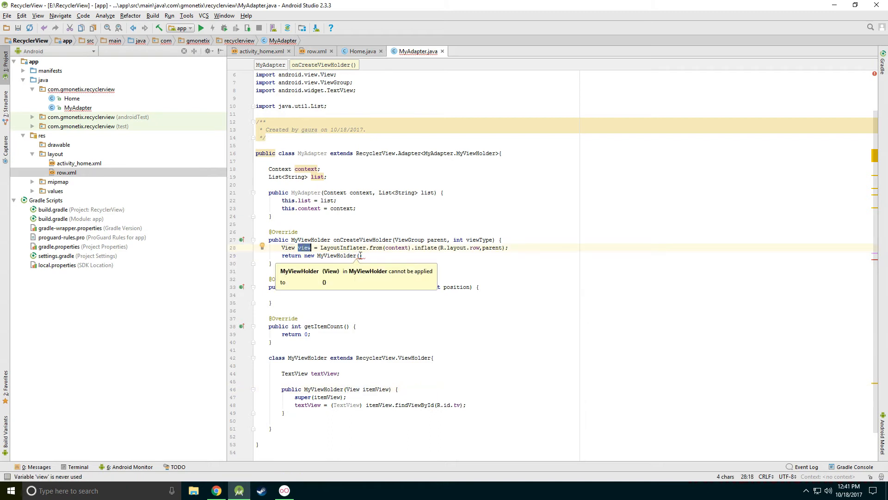
pyautogui.press('Return')
pyautogui.press('End')
pyautogui.write(';')
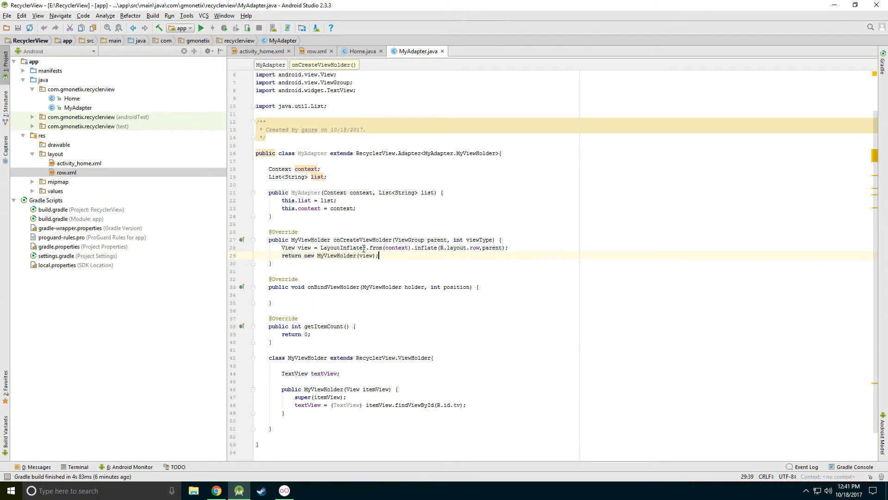
# Step: Make getItemCount return list.size() instead of 0
pyautogui.doubleClick(307, 336)
pyautogui.write('list')
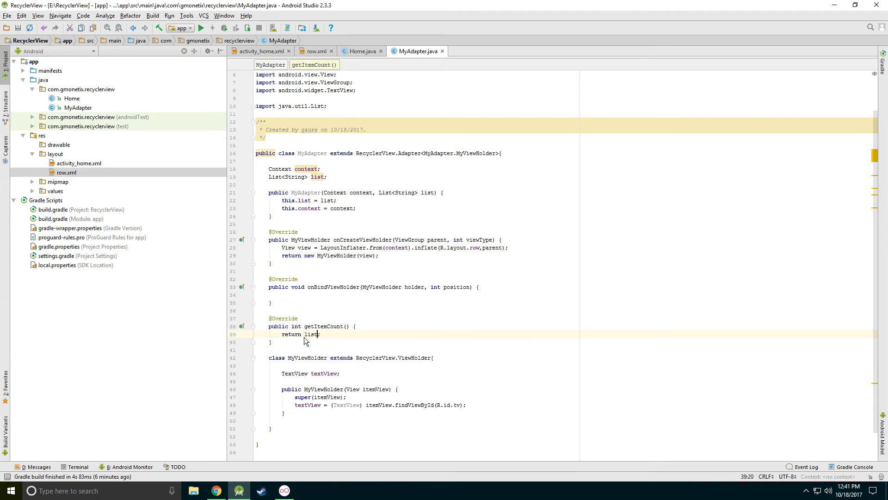
pyautogui.write('.')
pyautogui.press('Return')
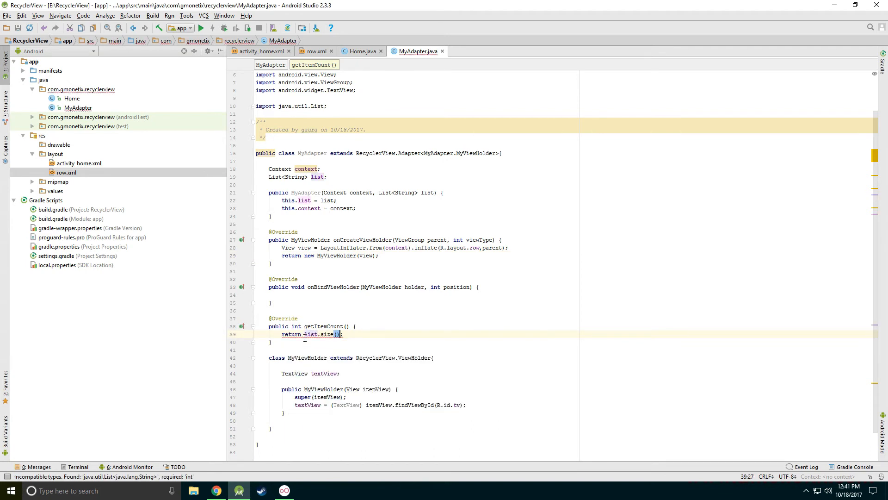
pyautogui.click(308, 288)
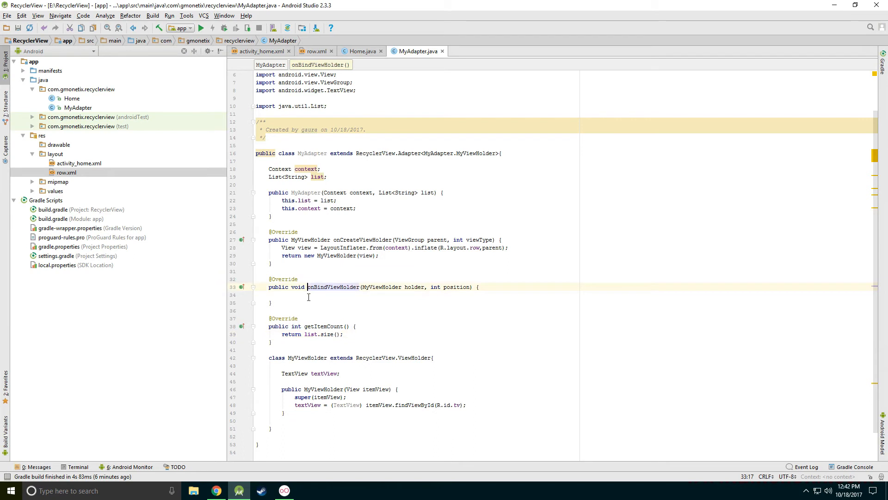
pyautogui.click(310, 296)
pyautogui.write('text')
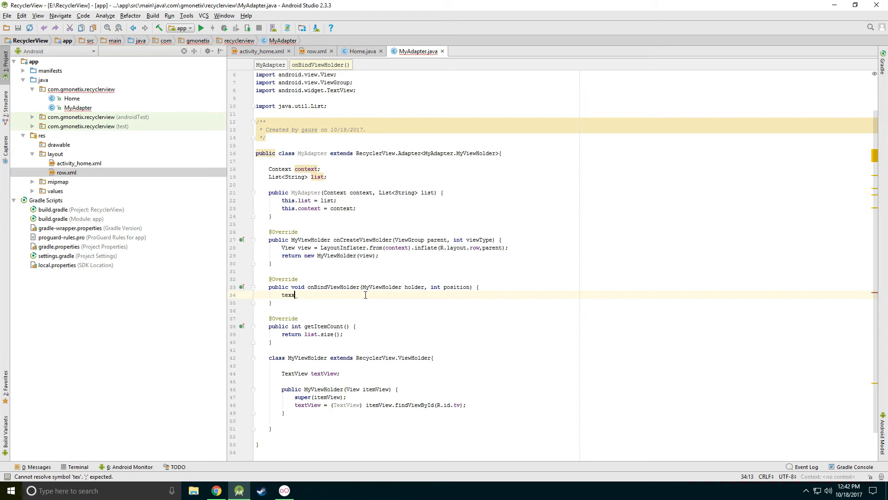
# Step: In onBindViewHolder write holder.textView.setText(list.get(position));
pyautogui.press('BackSpace')
pyautogui.write('t')
pyautogui.press('BackSpace')
pyautogui.press('BackSpace')
pyautogui.press('BackSpace')
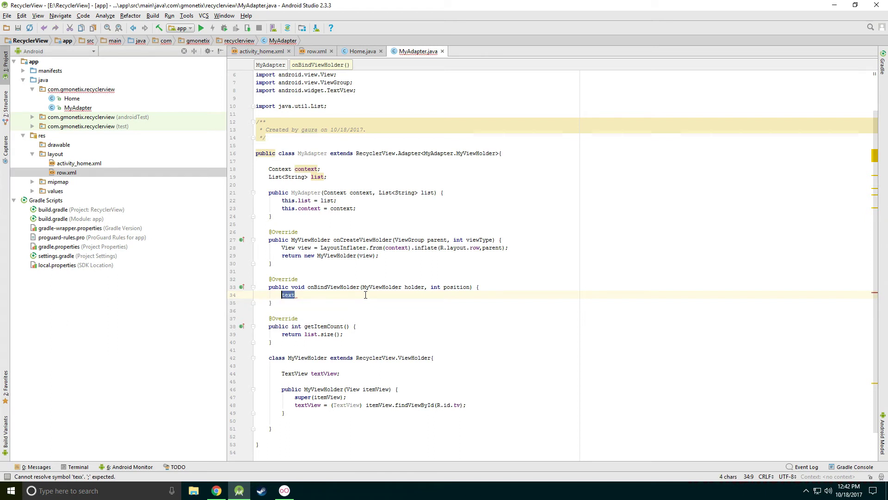
pyautogui.write('holder.te')
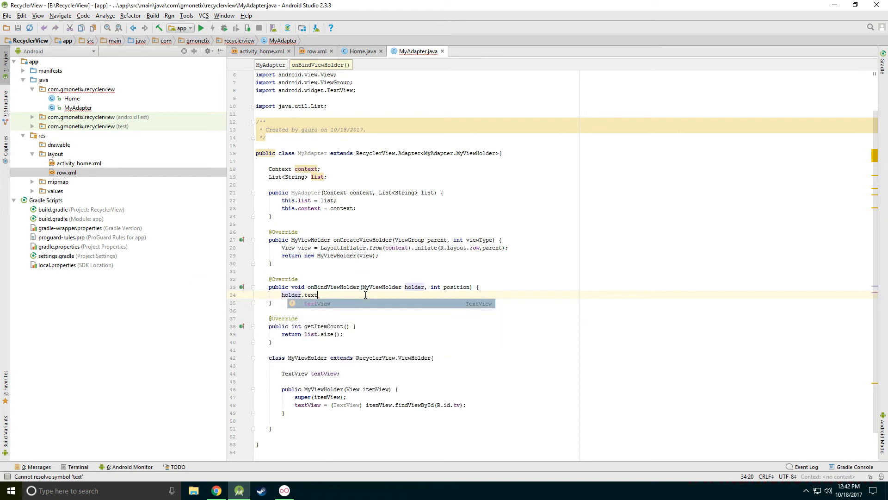
pyautogui.press('Return')
pyautogui.write('.setTe')
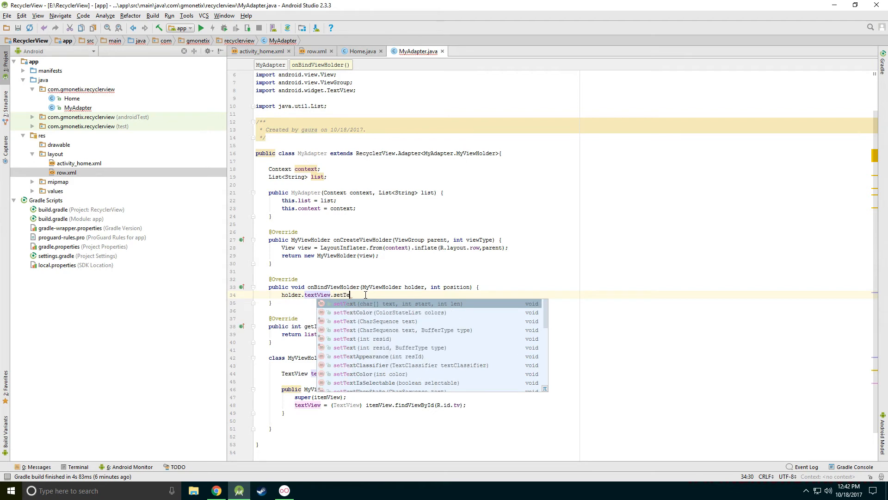
pyautogui.press('Return')
pyautogui.write('lis);')
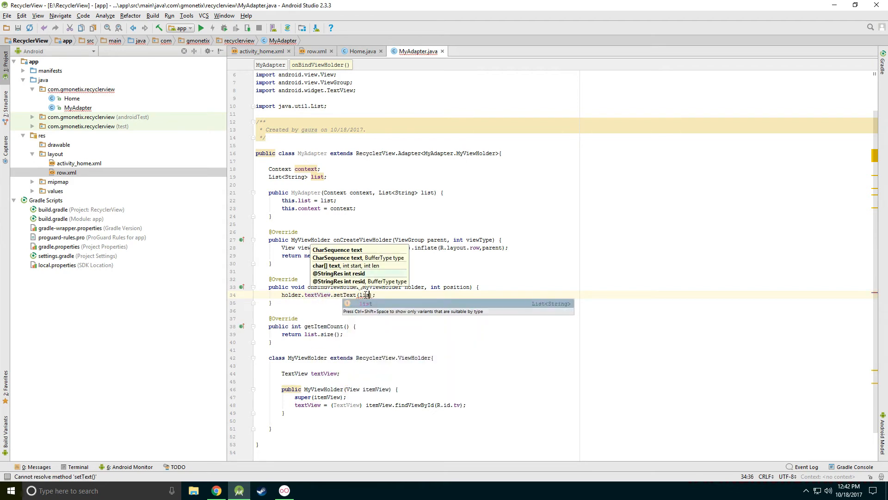
pyautogui.press('Return')
pyautogui.write('.get')
pyautogui.press('Return')
pyautogui.write('posi)')
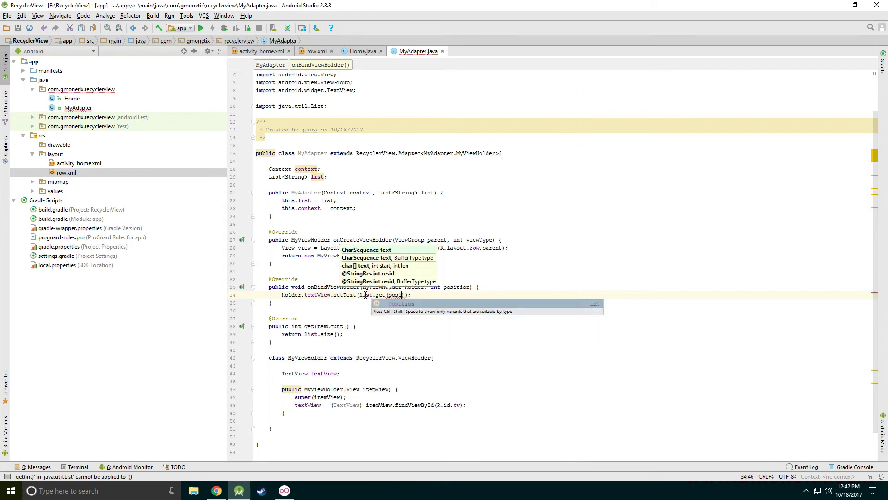
pyautogui.press('Return')
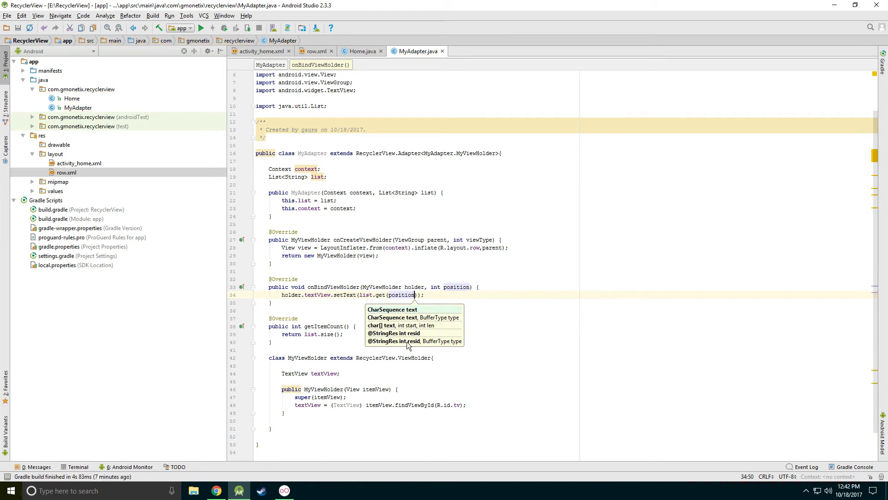
pyautogui.click(416, 365)
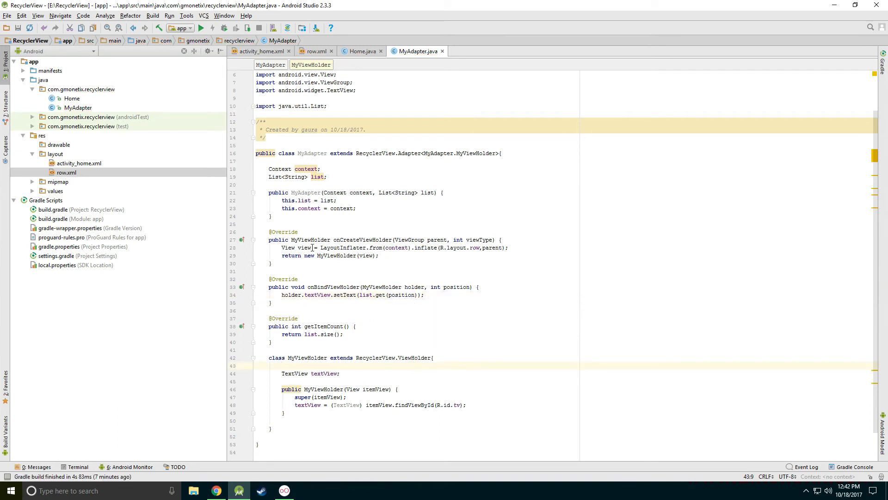
pyautogui.moveTo(272, 264); pyautogui.dragTo(268, 230)
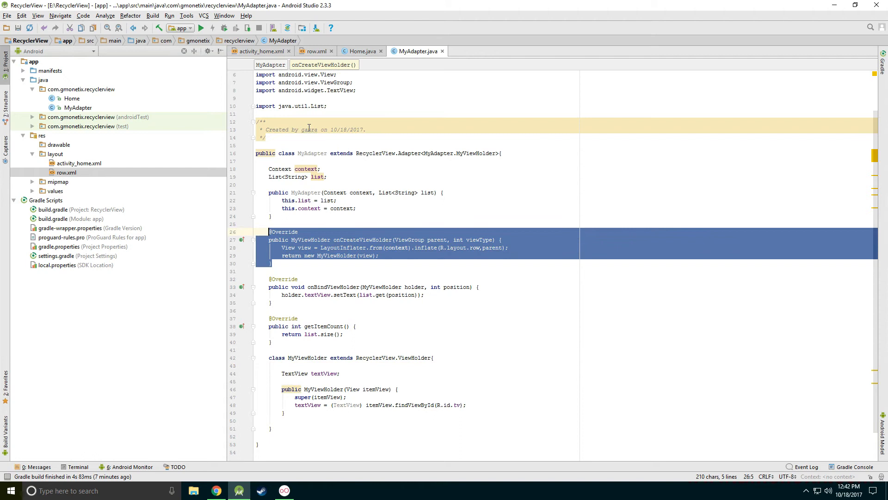
pyautogui.click(358, 240)
pyautogui.moveTo(272, 303); pyautogui.dragTo(268, 278)
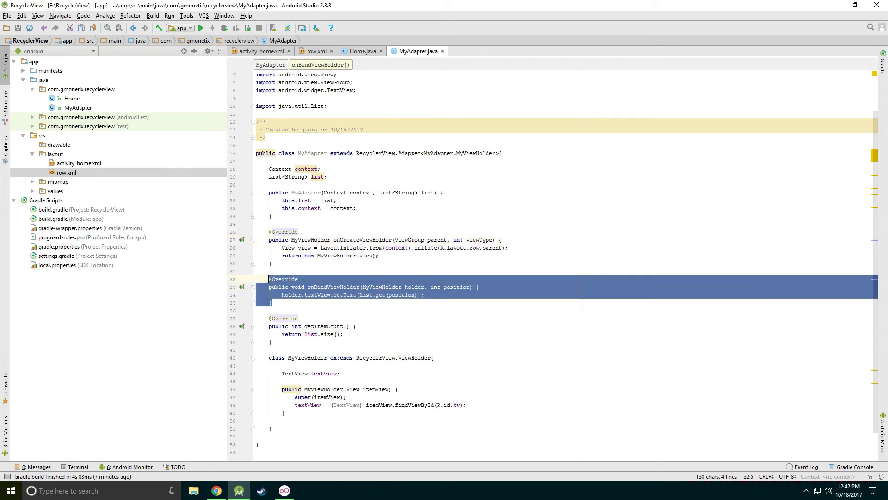
pyautogui.click(328, 295)
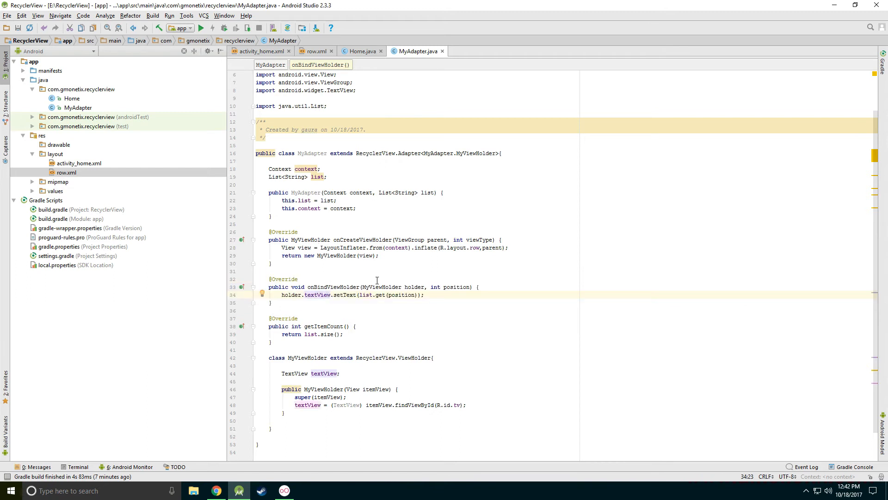
pyautogui.moveTo(380, 256); pyautogui.dragTo(268, 239)
pyautogui.click(291, 240)
pyautogui.scroll(-2, 297, 323)
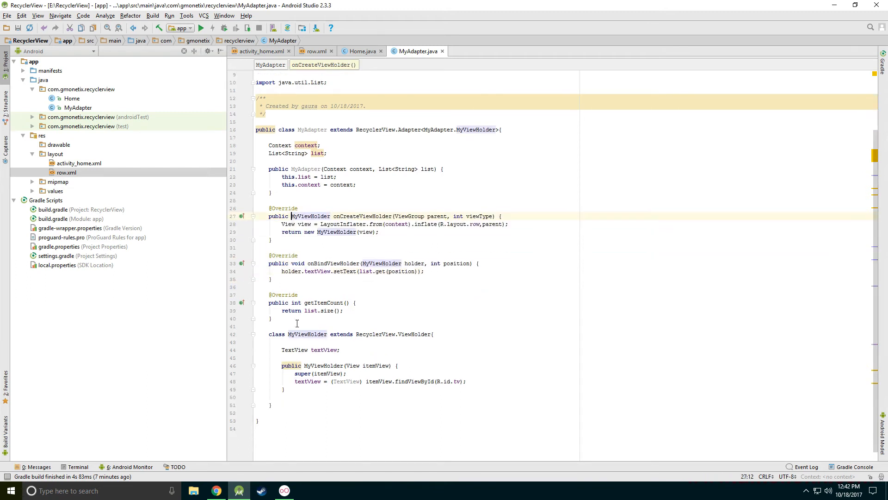
pyautogui.moveTo(273, 320); pyautogui.dragTo(274, 295)
pyautogui.click(329, 306)
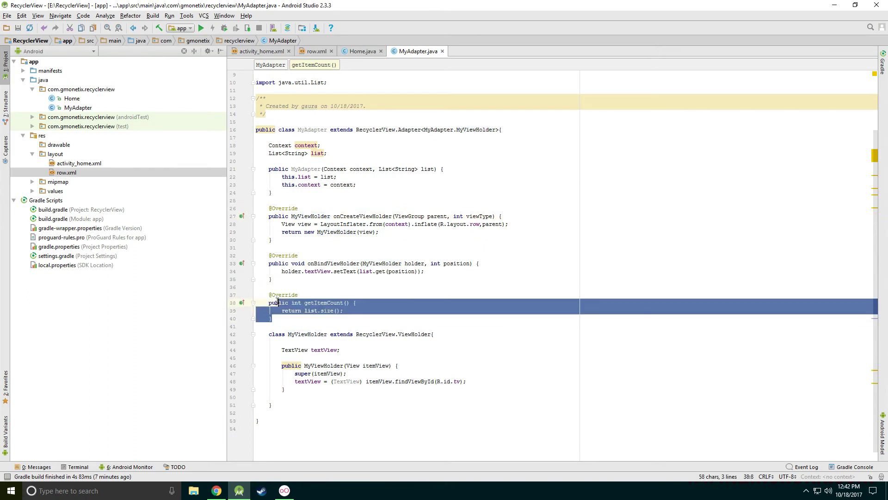
pyautogui.click(318, 310)
pyautogui.scroll(3, 318, 310)
pyautogui.click(336, 248)
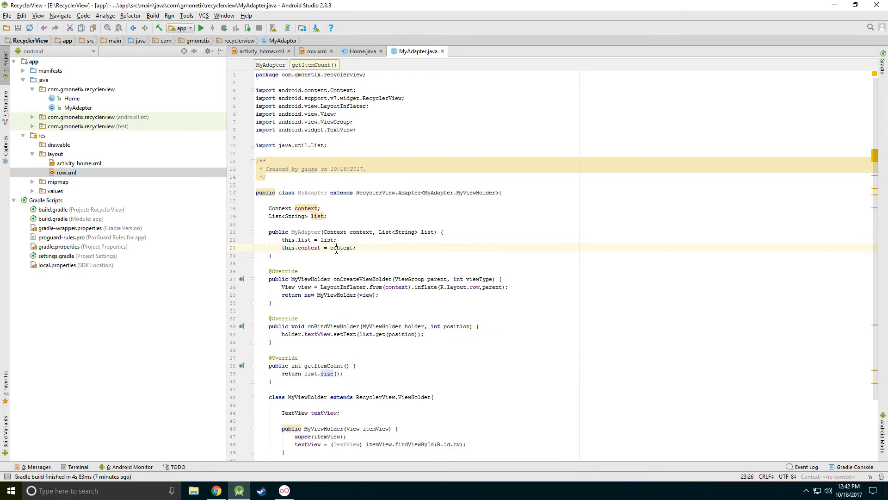
pyautogui.scroll(-3, 336, 250)
pyautogui.scroll(2, 336, 250)
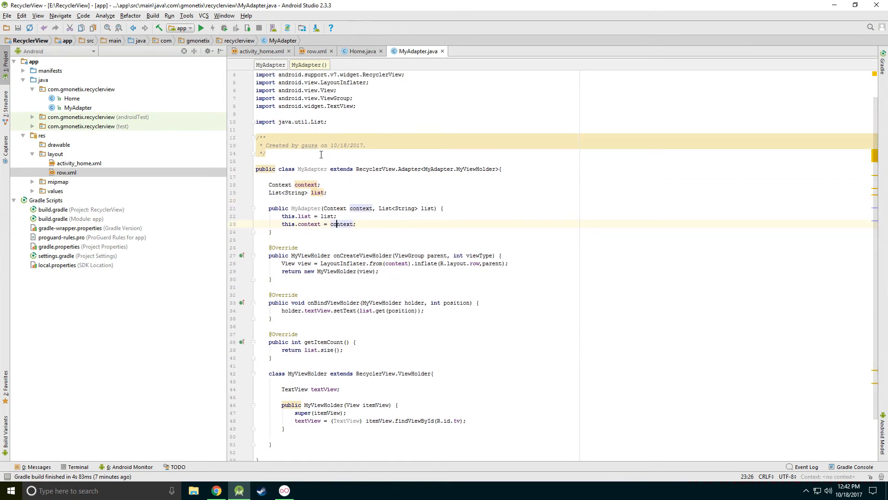
pyautogui.moveTo(321, 155); pyautogui.dragTo(525, 417)
pyautogui.click(501, 237)
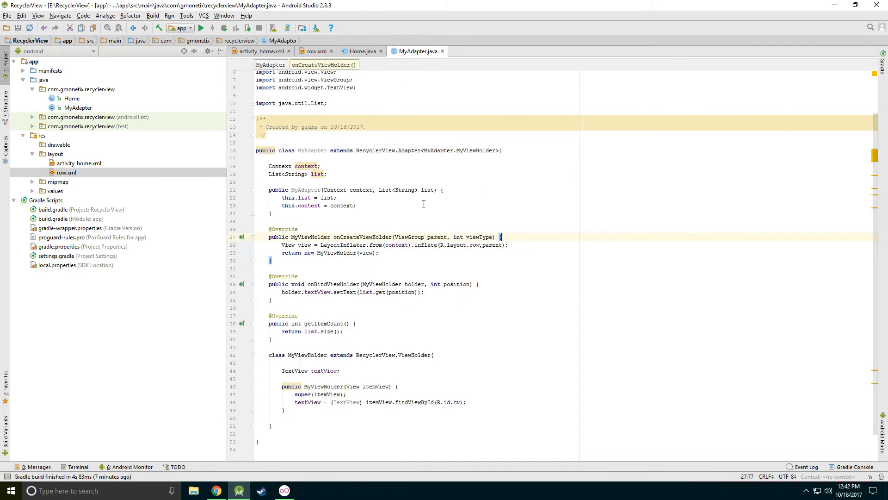
pyautogui.moveTo(265, 126); pyautogui.dragTo(397, 469)
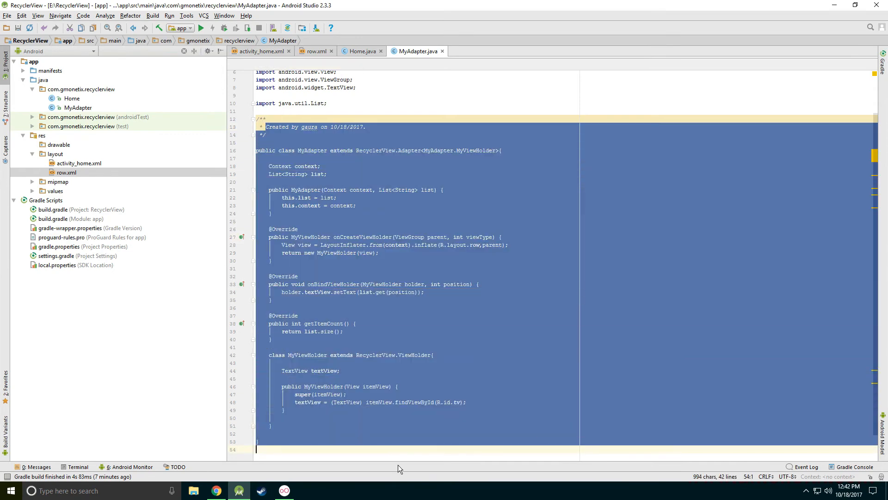
pyautogui.click(413, 160)
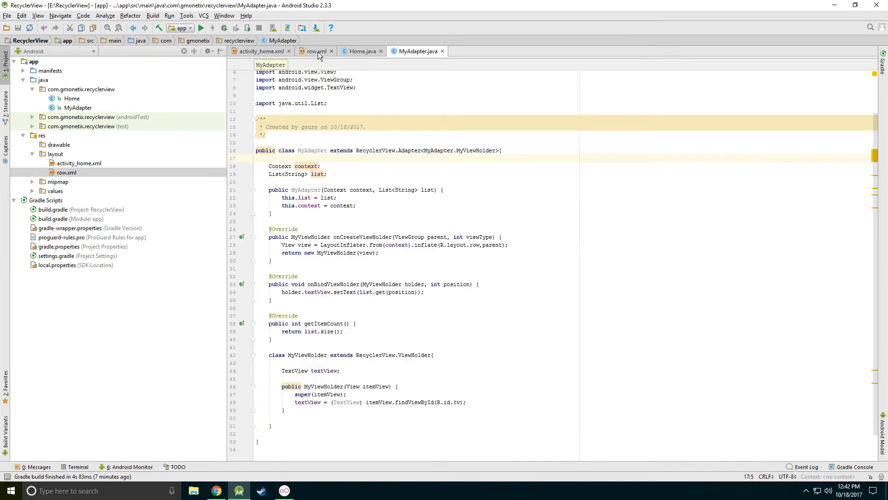
# Step: In Home.java declare List<String> list and MyAdapter adapter fields below recyclerView
pyautogui.click(357, 50)
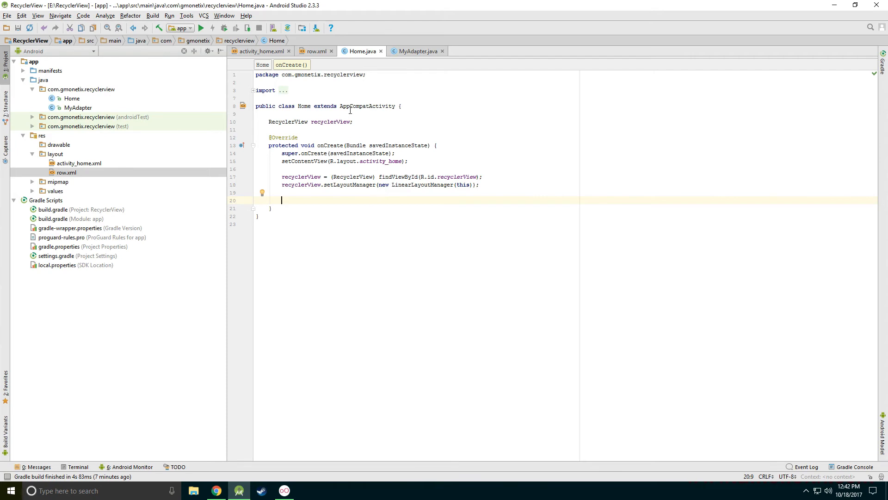
pyautogui.click(364, 127)
pyautogui.press('End')
pyautogui.press('Return')
pyautogui.press('Return')
pyautogui.write('List')
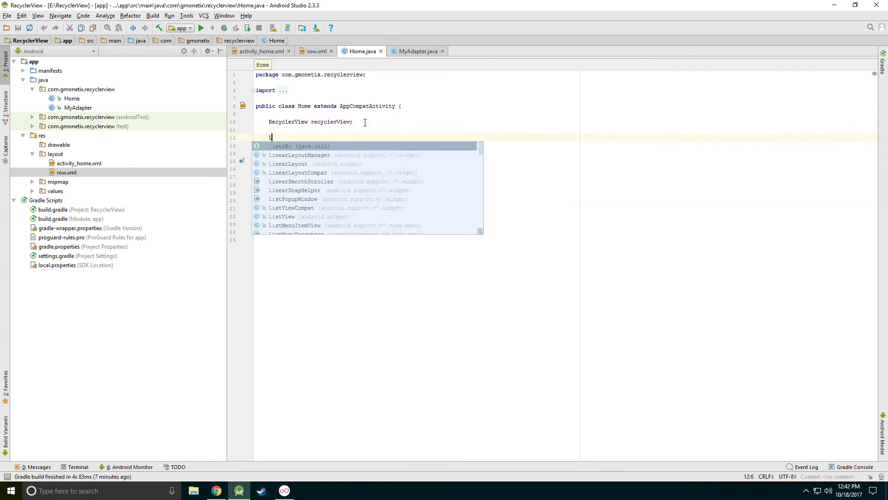
pyautogui.press('Return')
pyautogui.write('<String')
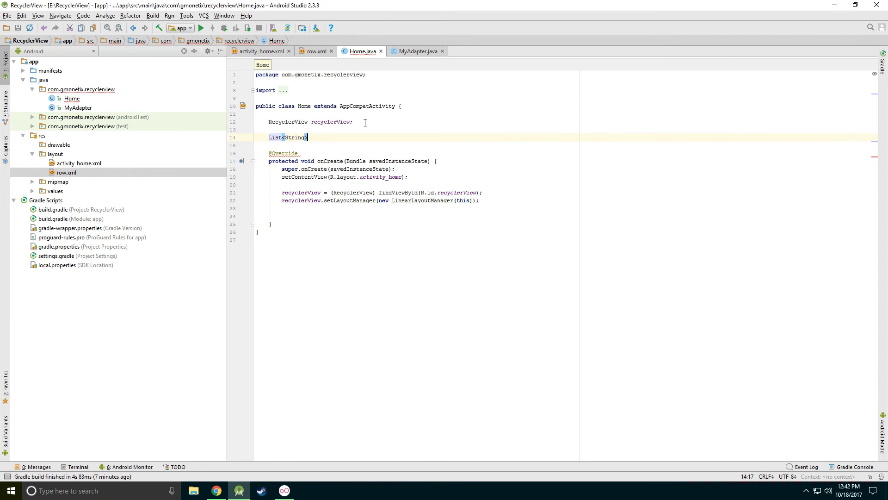
pyautogui.write('> list;')
pyautogui.press('Return')
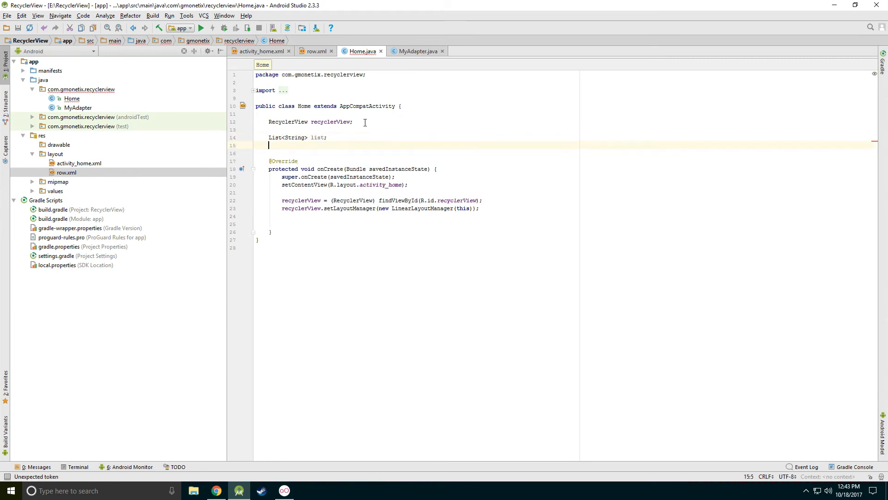
pyautogui.write('MyA')
pyautogui.press('Return')
pyautogui.write('adapter')
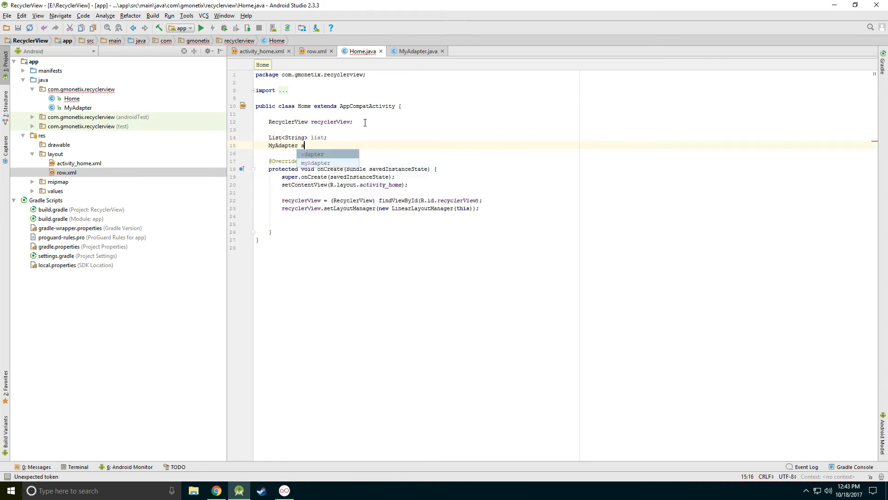
pyautogui.write(';')
pyautogui.press('Return')
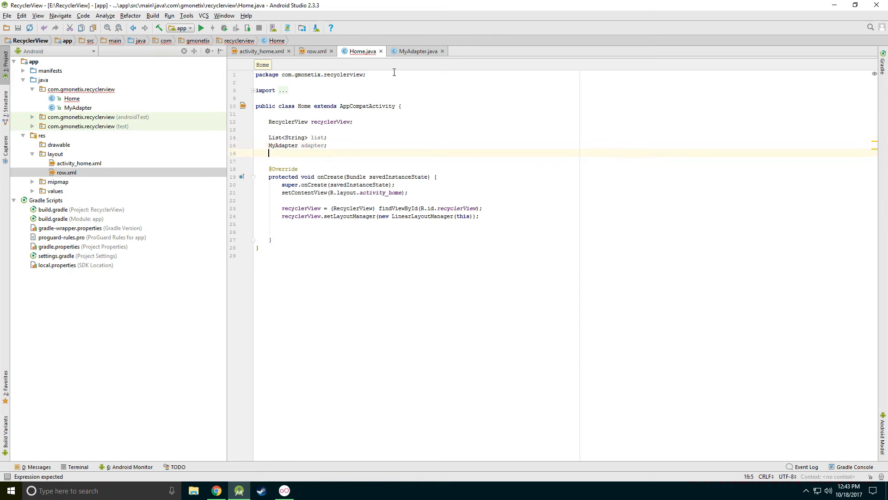
# Step: In onCreate initialise list as a new ArrayList and add "This is cooooool" in a for loop up to 50
pyautogui.click(489, 216)
pyautogui.press('Return')
pyautogui.press('Return')
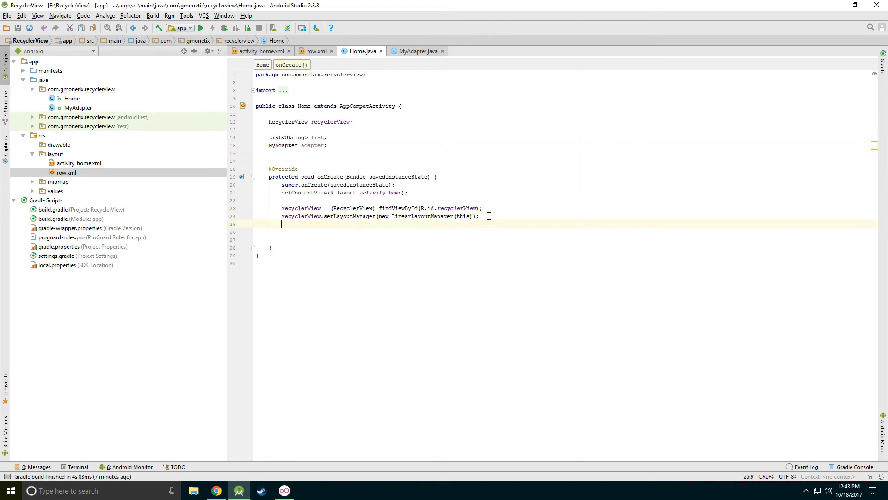
pyautogui.write('list = new ')
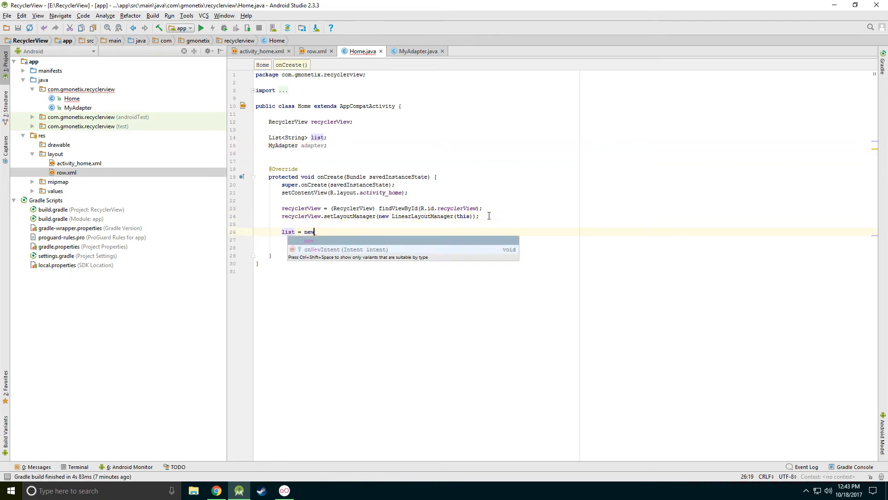
pyautogui.write('A')
pyautogui.press('Return')
pyautogui.write('();')
pyautogui.press('Return')
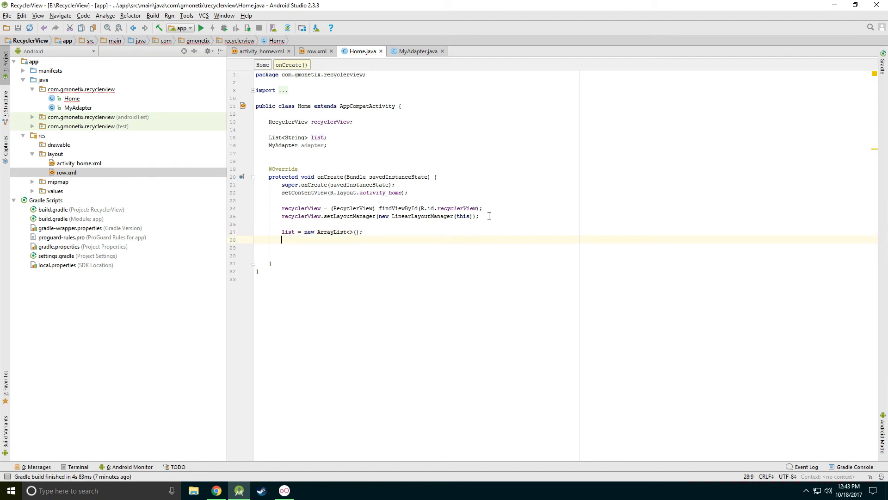
pyautogui.write('for (i')
pyautogui.press('Return')
pyautogui.write('i=0')
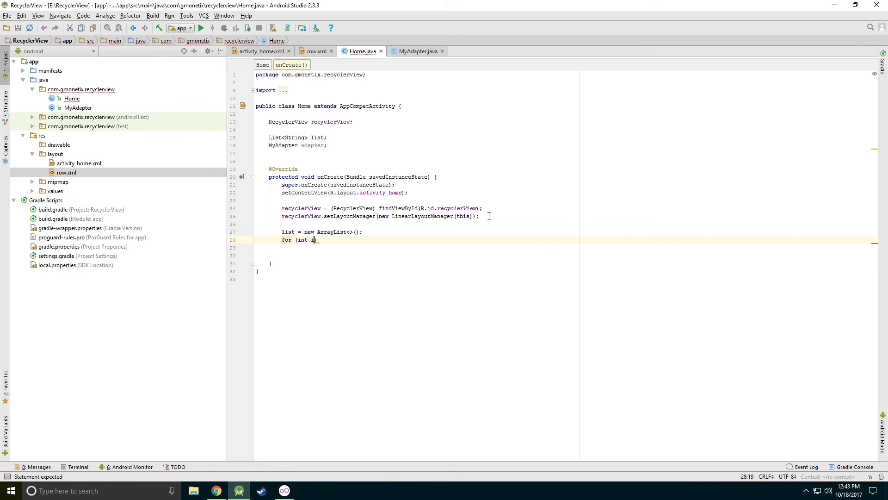
pyautogui.write('; i<50')
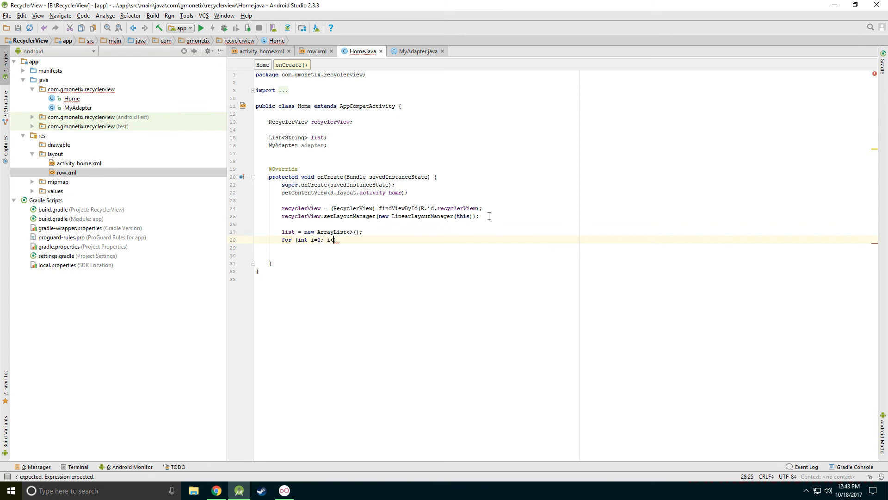
pyautogui.write('; i++')
pyautogui.write(') {')
pyautogui.press('Return')
pyautogui.write('list.as')
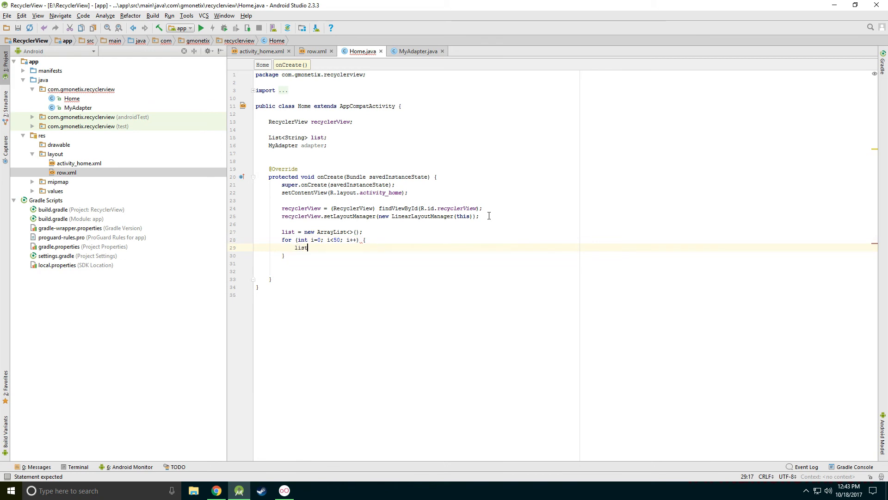
pyautogui.press('BackSpace')
pyautogui.write('dd();')
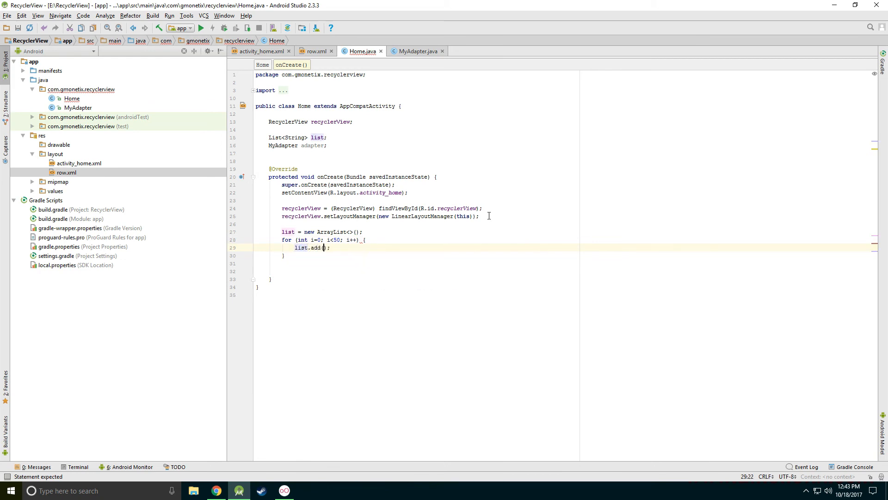
pyautogui.press('Return')
pyautogui.write('"This is c')
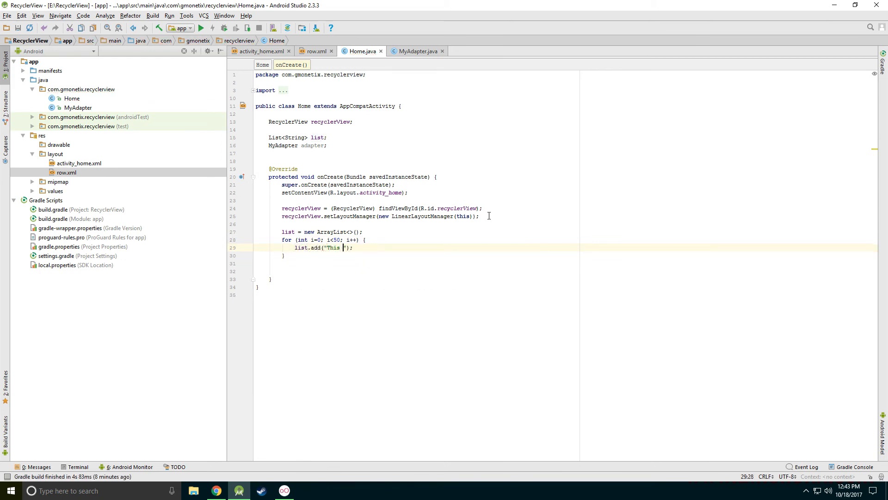
pyautogui.write('ooooooooooooooooool')
pyautogui.press('Down')
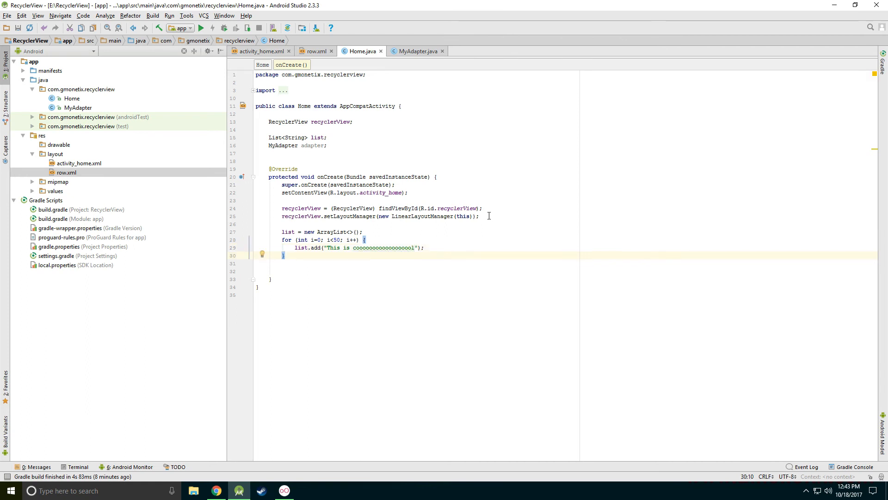
pyautogui.press('Return')
pyautogui.press('Return')
pyautogui.write('ada')
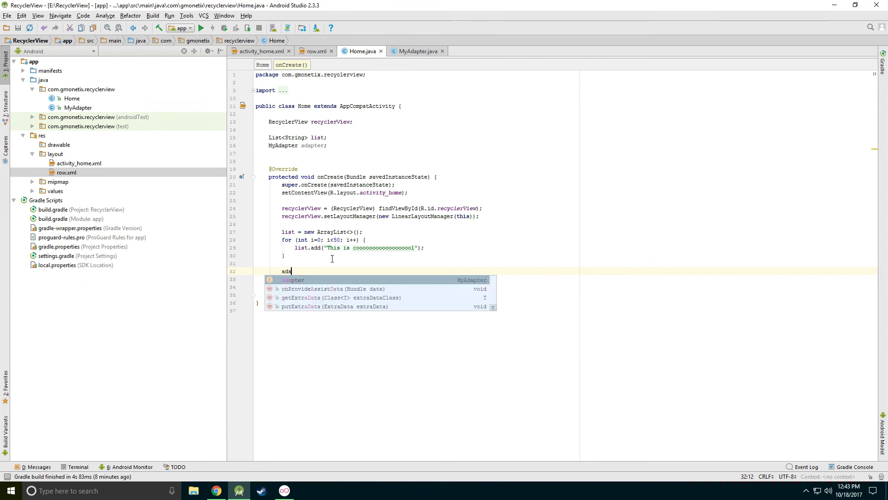
pyautogui.write('pter = new My')
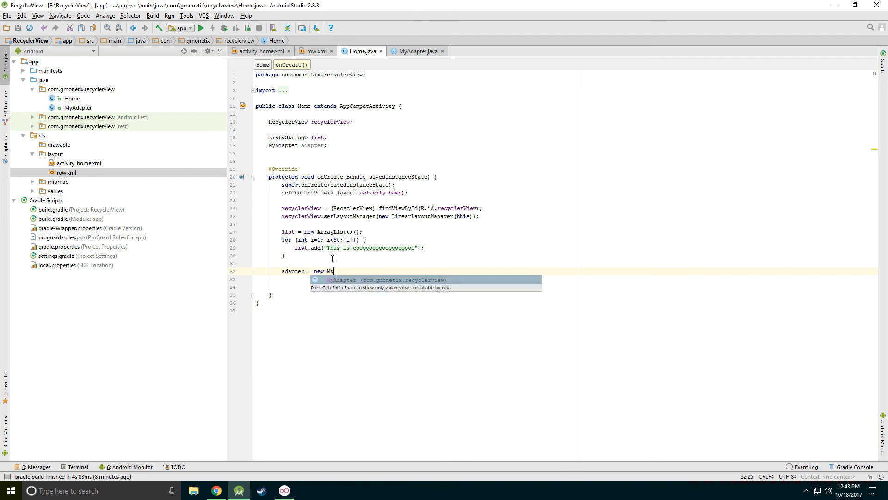
# Step: Write adapter = new MyAdapter(this, list); and recyclerView.setAdapter(adapter);
pyautogui.press('Return')
pyautogui.write('(th')
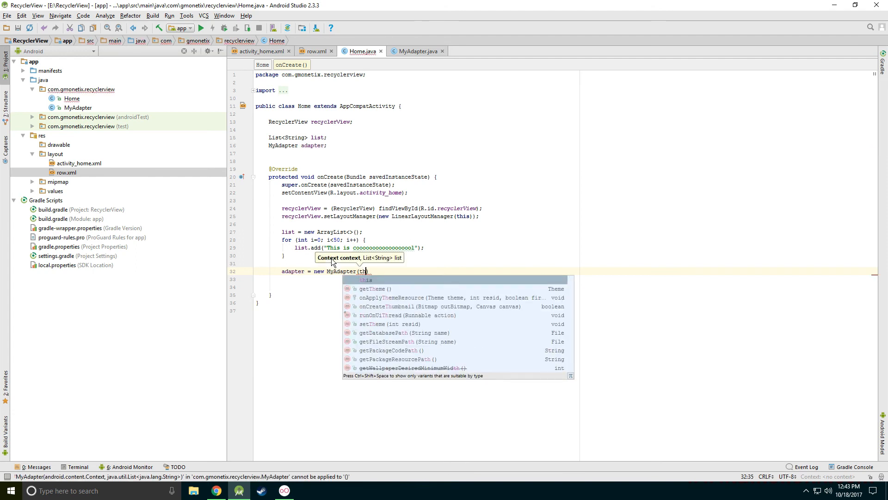
pyautogui.write('is,li')
pyautogui.press('Return')
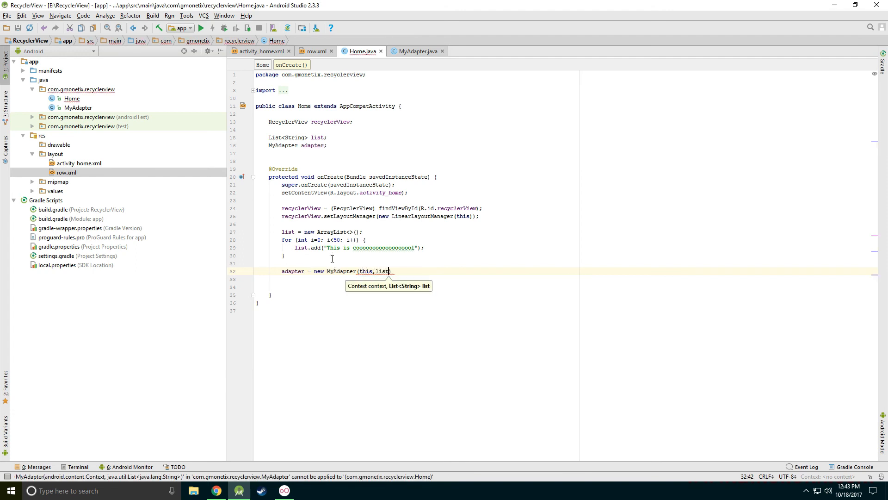
pyautogui.write(');')
pyautogui.press('Return')
pyautogui.write('recy')
pyautogui.press('Return')
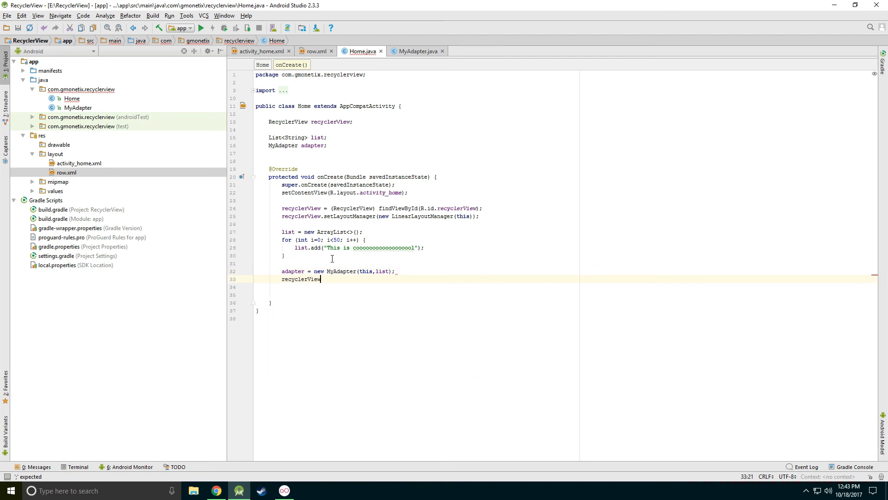
pyautogui.write('.setA')
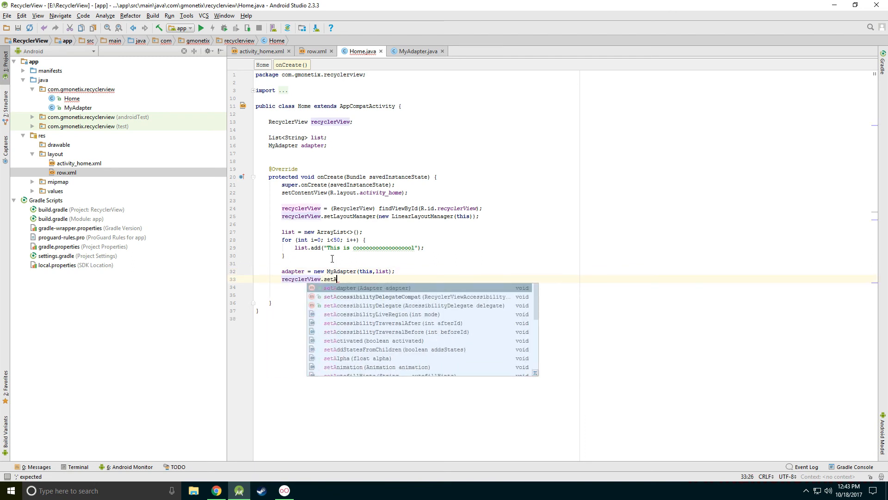
pyautogui.press('Return')
pyautogui.write('ada);')
pyautogui.press('Return')
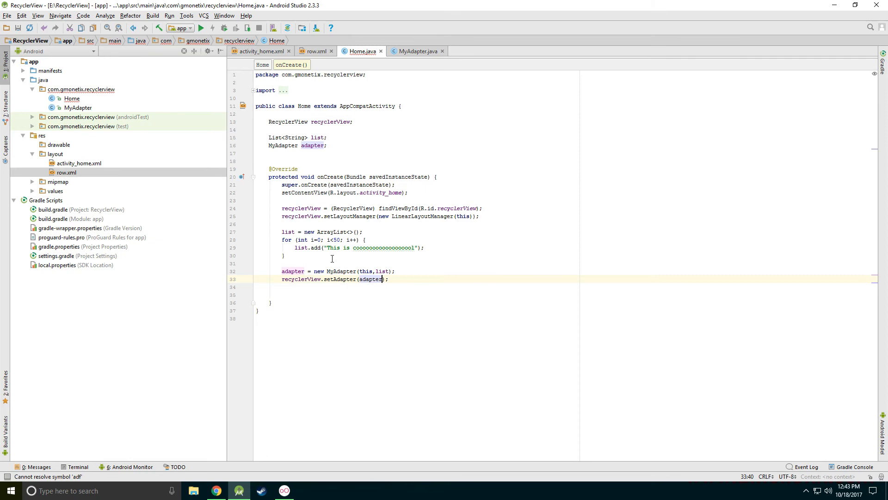
# Step: Review the layouts and adapter code, returning to Home.java before running
pyautogui.click(261, 51)
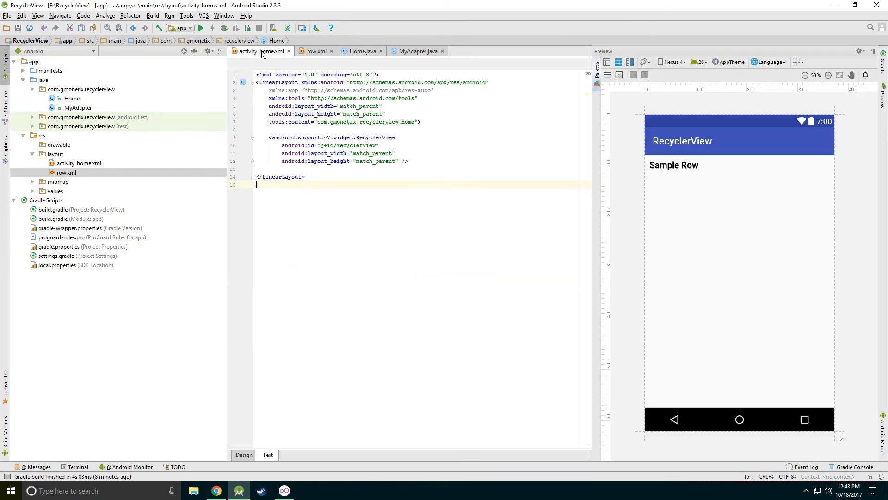
pyautogui.click(315, 50)
pyautogui.click(417, 51)
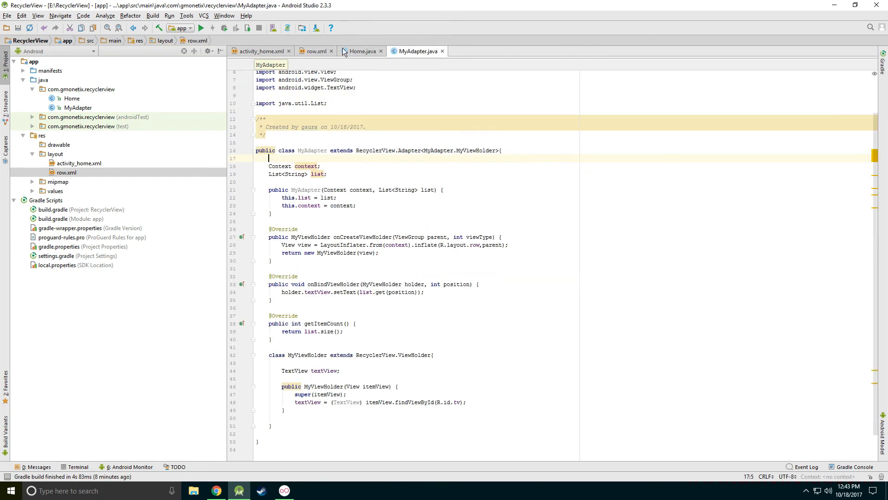
pyautogui.click(362, 51)
# Step: Run the app on the Genymotion device, dismiss the crash dialog and show the Android Monitor
pyautogui.click(200, 27)
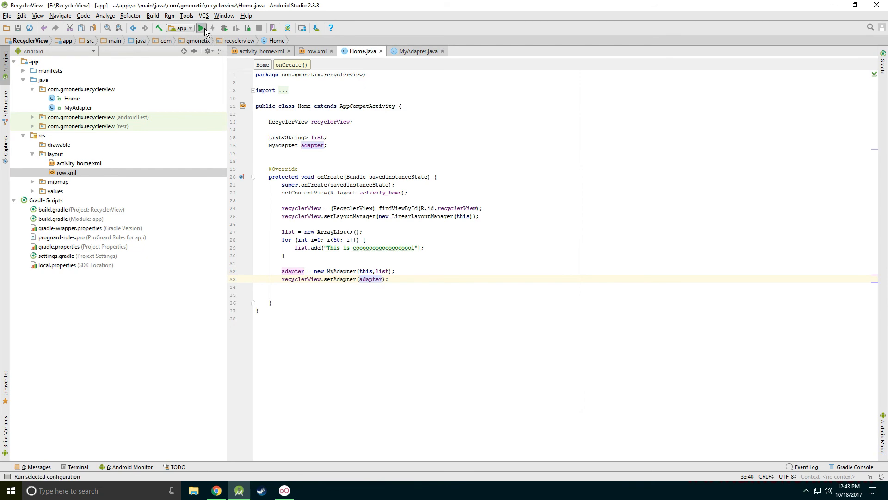
pyautogui.click(521, 313)
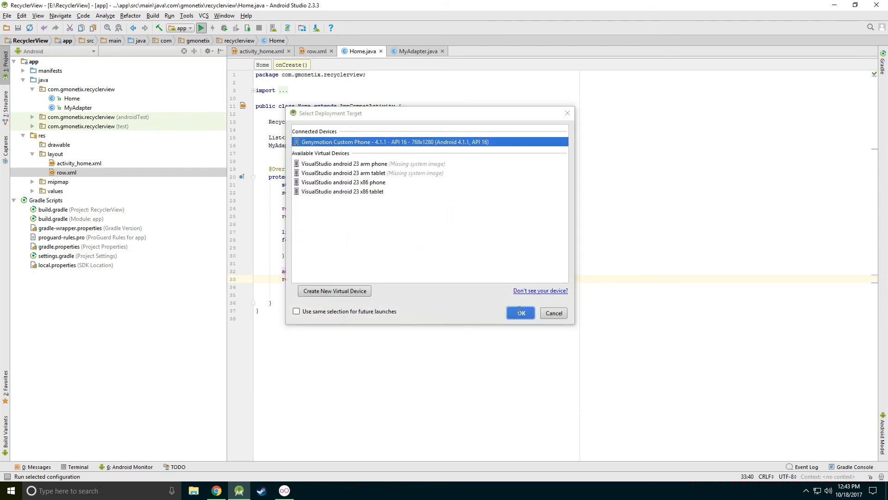
pyautogui.click(284, 490)
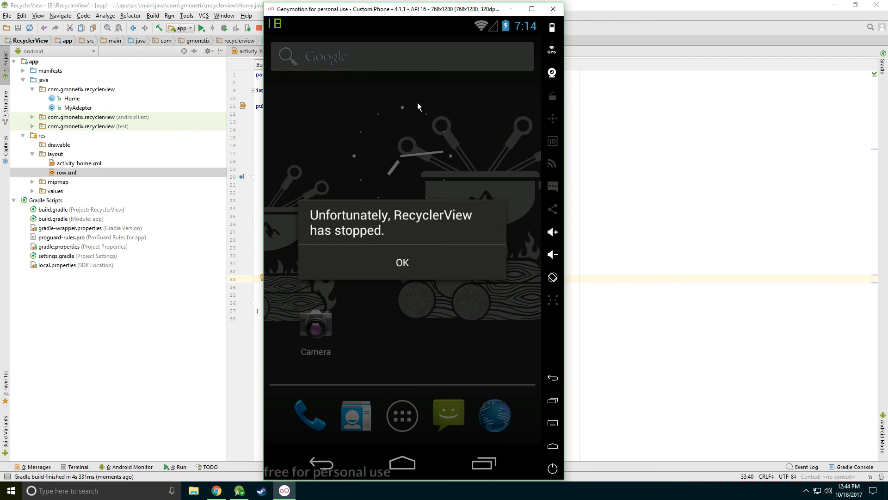
pyautogui.click(395, 257)
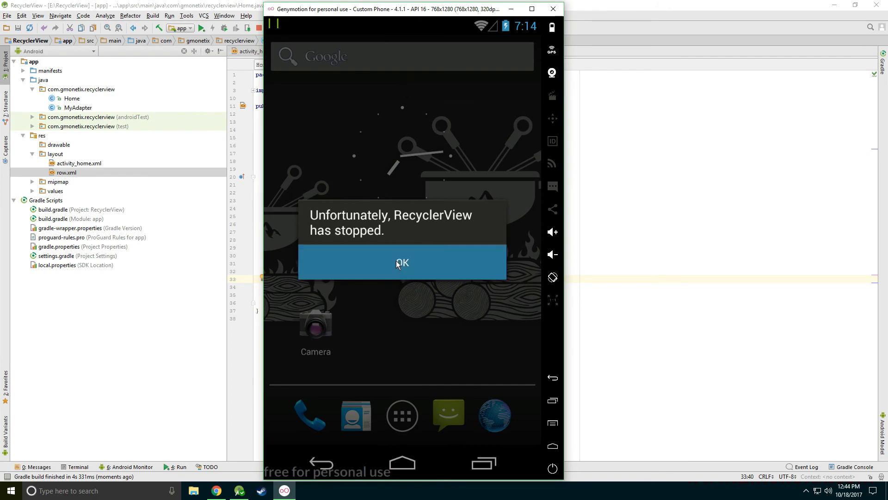
pyautogui.click(130, 467)
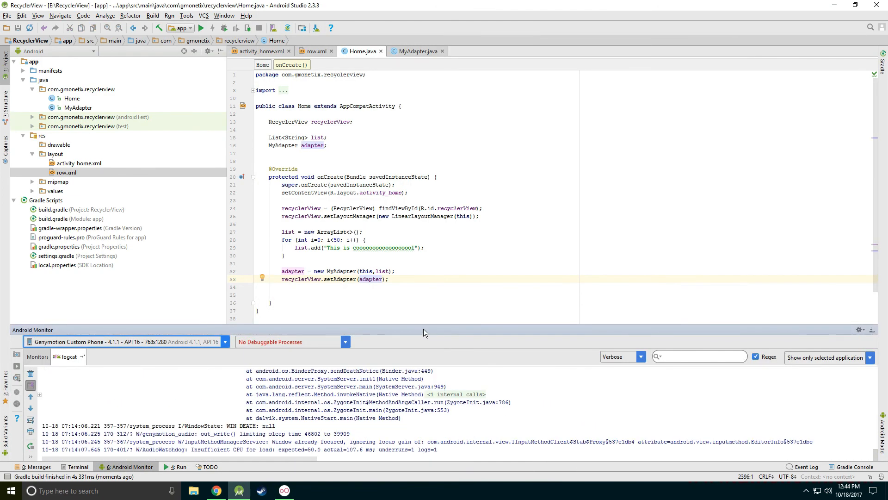
# Step: Enlarge logcat and filter to Error then Debug to find the 'child already has a parent' exception
pyautogui.moveTo(424, 328); pyautogui.dragTo(420, 52)
pyautogui.scroll(-3, 589, 132)
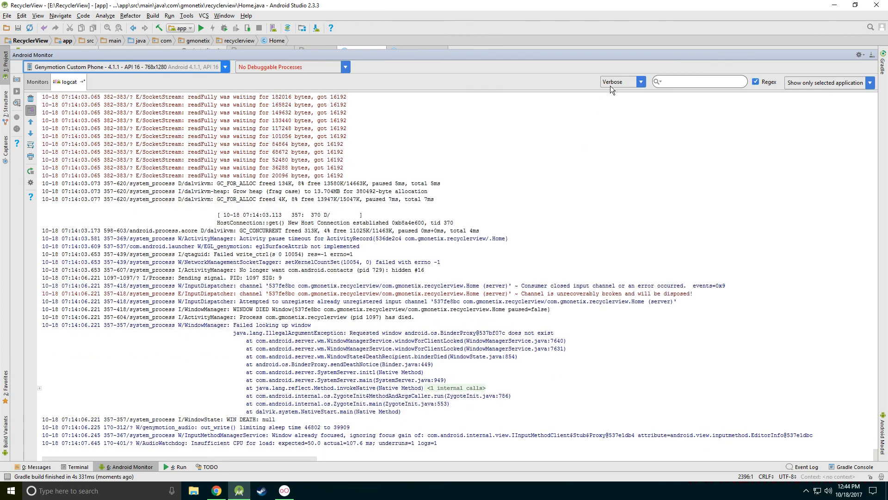
pyautogui.click(610, 84)
pyautogui.click(610, 125)
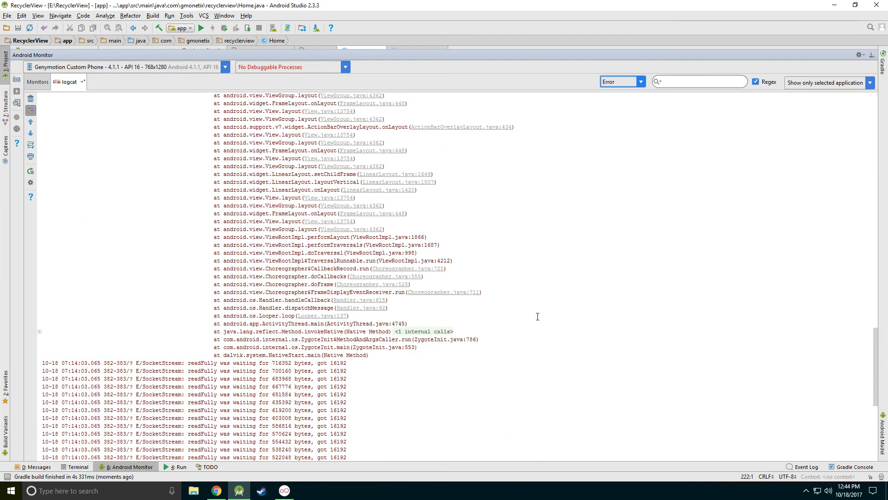
pyautogui.scroll(5, 538, 317)
pyautogui.scroll(3, 537, 317)
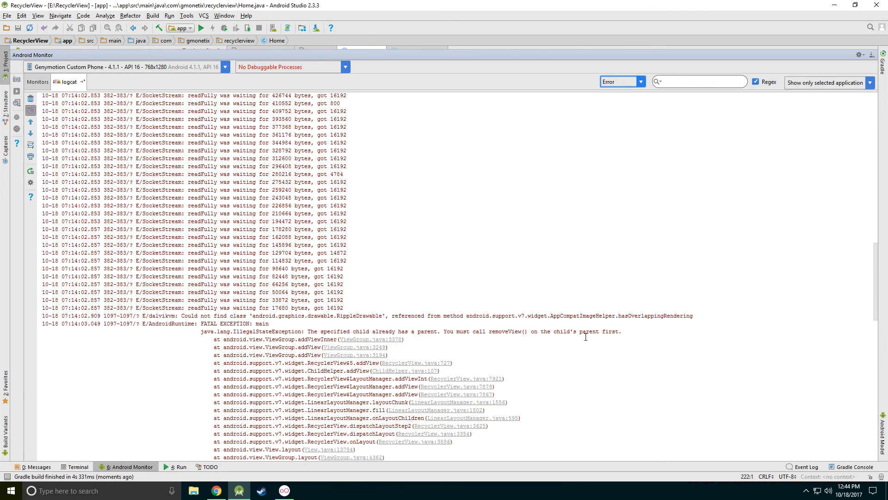
pyautogui.scroll(-5, 257, 332)
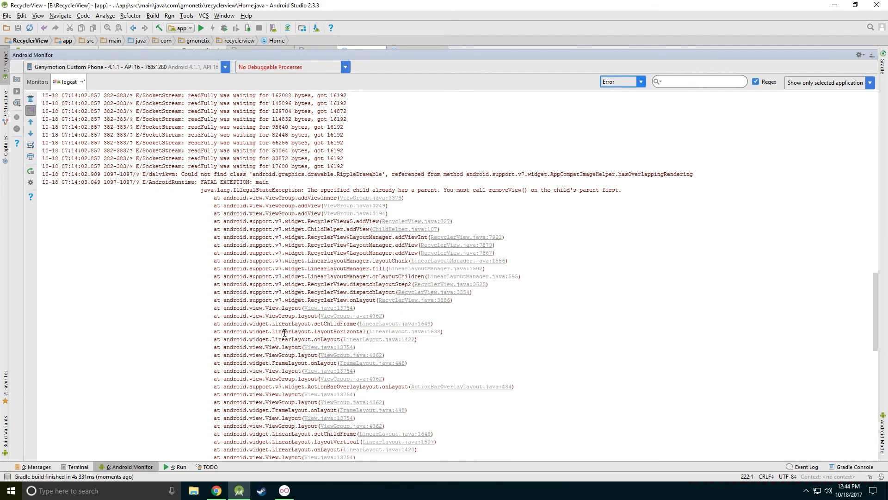
pyautogui.scroll(-5, 285, 333)
pyautogui.scroll(-3, 285, 332)
pyautogui.scroll(5, 285, 333)
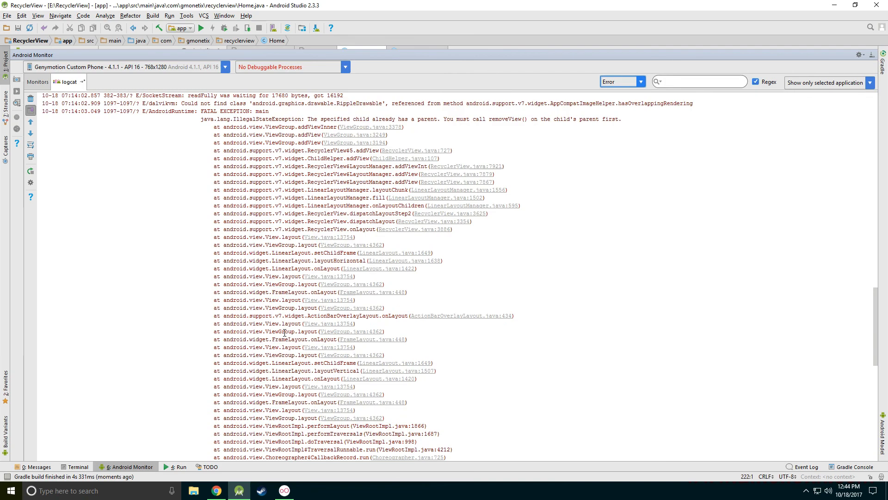
pyautogui.scroll(4, 487, 243)
pyautogui.scroll(4, 614, 210)
pyautogui.scroll(3, 613, 210)
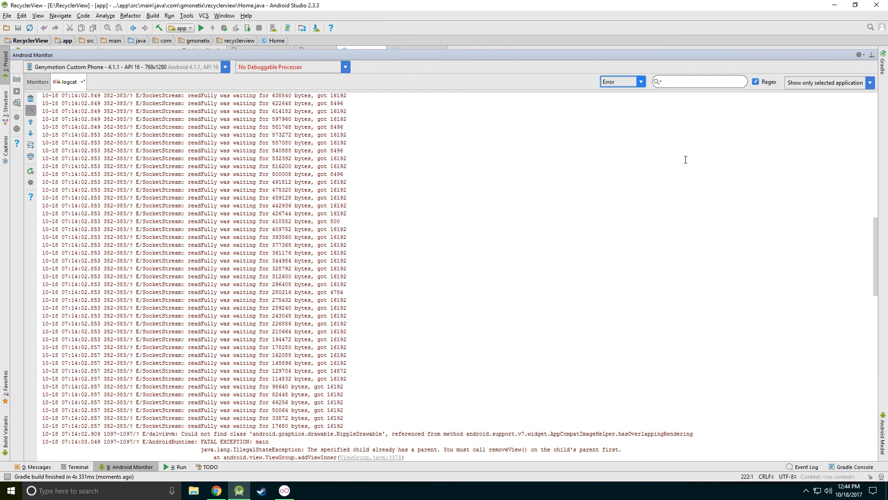
pyautogui.scroll(-5, 614, 210)
pyautogui.click(622, 82)
pyautogui.click(614, 105)
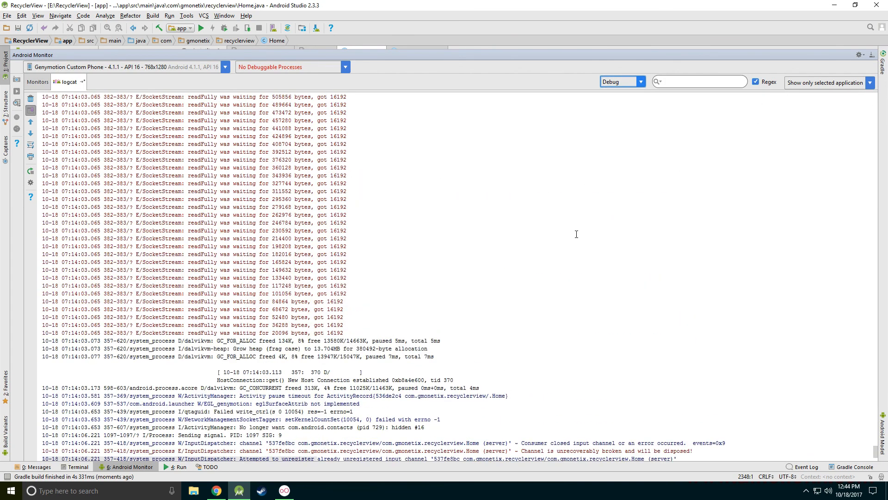
pyautogui.scroll(5, 596, 150)
pyautogui.scroll(5, 596, 150)
pyautogui.scroll(3, 551, 282)
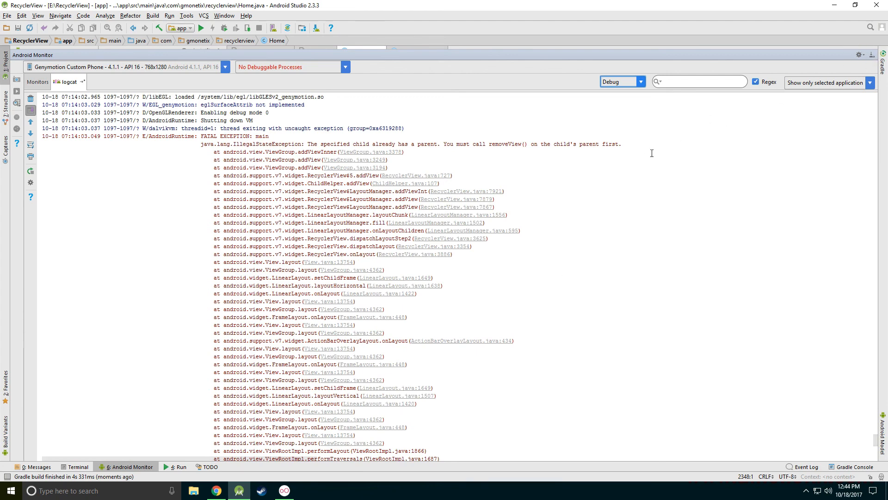
# Step: Hide the monitor and change the inflate call to use parent.getContext() with attachToRoot false
pyautogui.click(873, 56)
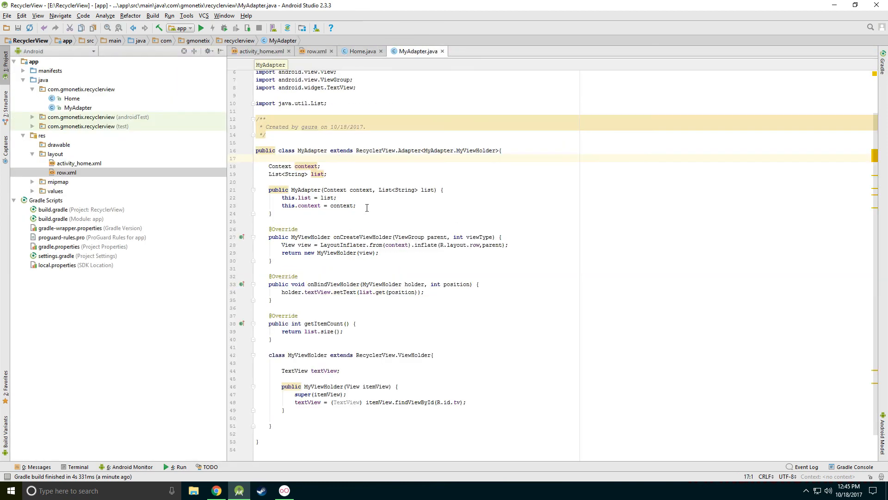
pyautogui.scroll(-2, 383, 247)
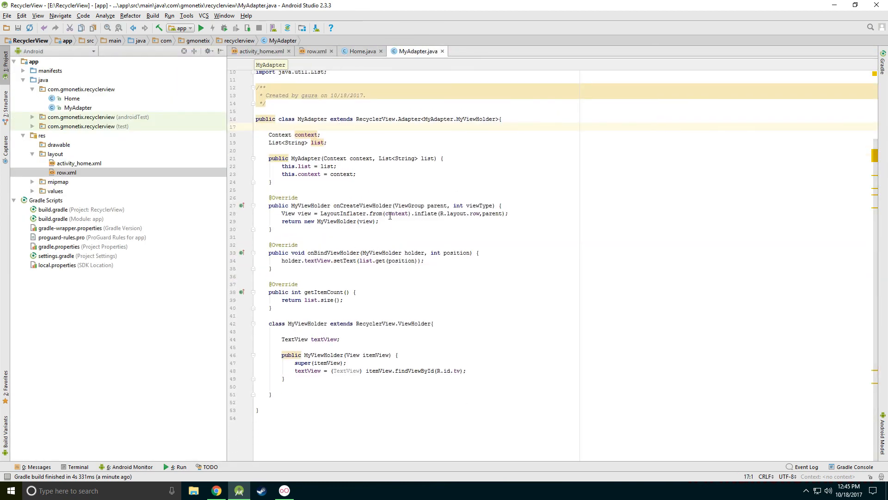
pyautogui.doubleClick(389, 212)
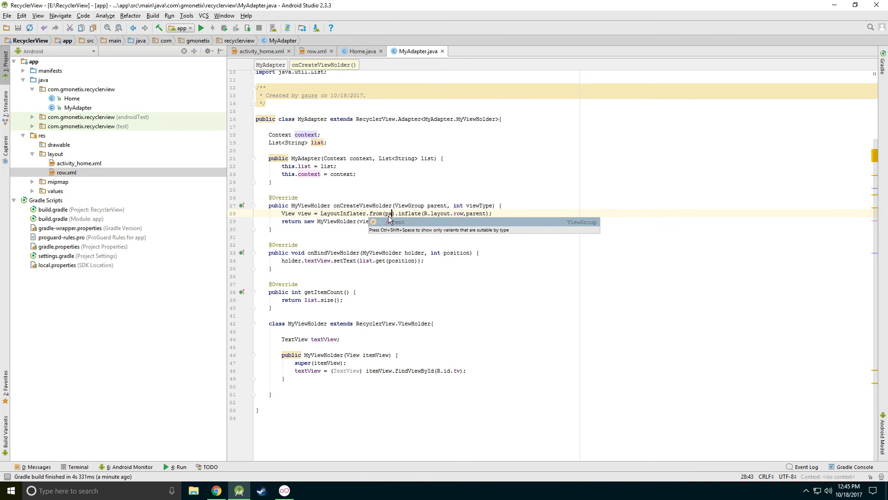
pyautogui.write('parent.getContext()')
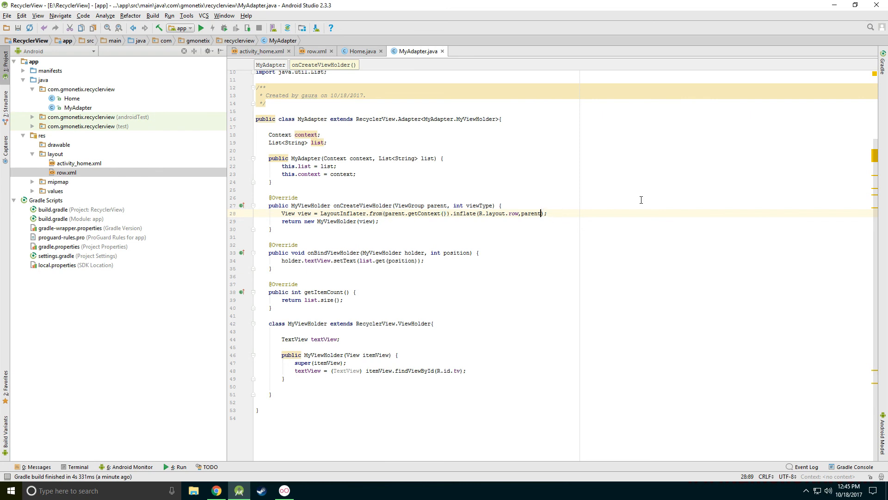
pyautogui.write('false')
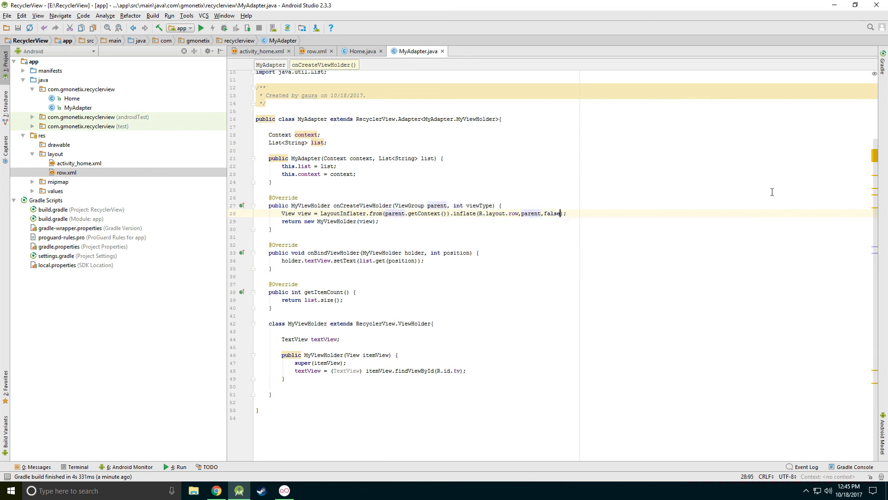
pyautogui.scroll(3, 438, 278)
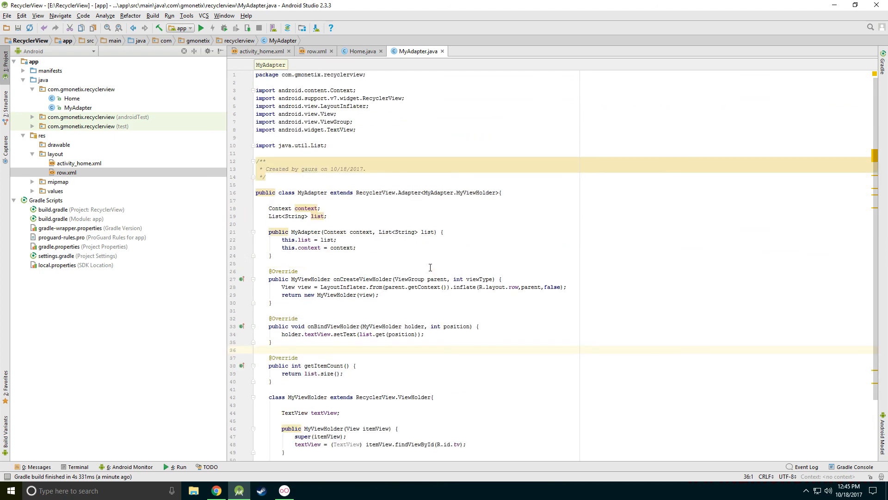
# Step: Run the fixed app again on the Genymotion phone
pyautogui.click(201, 28)
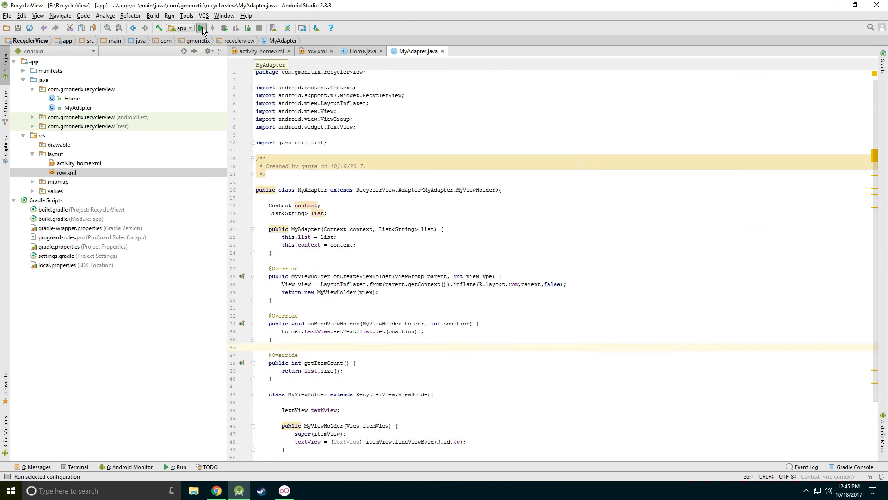
pyautogui.click(522, 313)
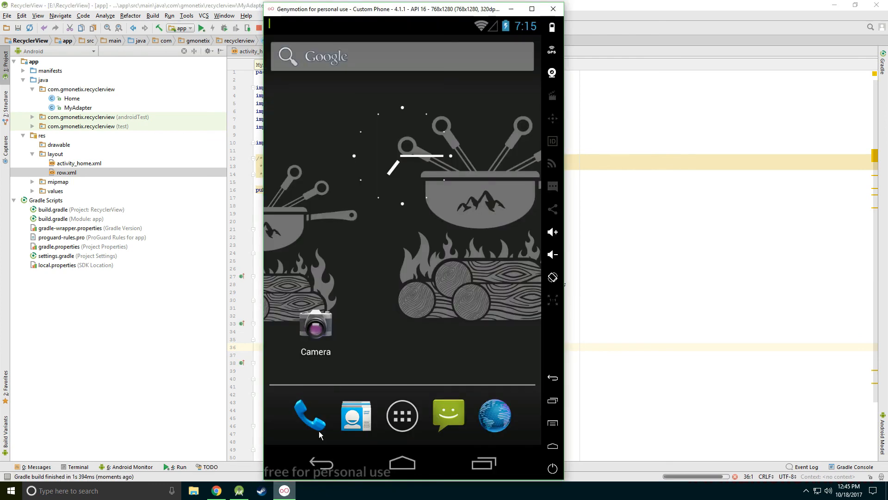
# Step: Swipe the RecyclerView list up and down in the emulator, then move its window aside
pyautogui.moveTo(397, 298); pyautogui.dragTo(414, 66)
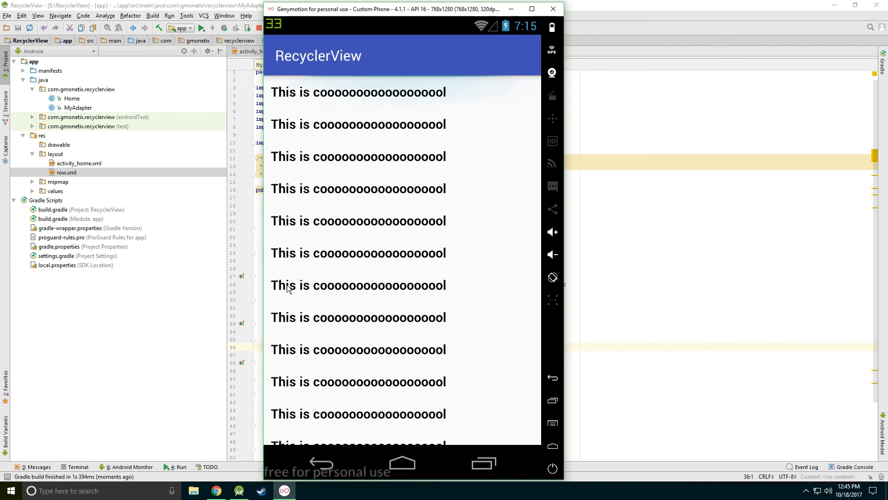
pyautogui.moveTo(375, 145); pyautogui.dragTo(376, 348)
pyautogui.moveTo(320, 320); pyautogui.dragTo(326, 139)
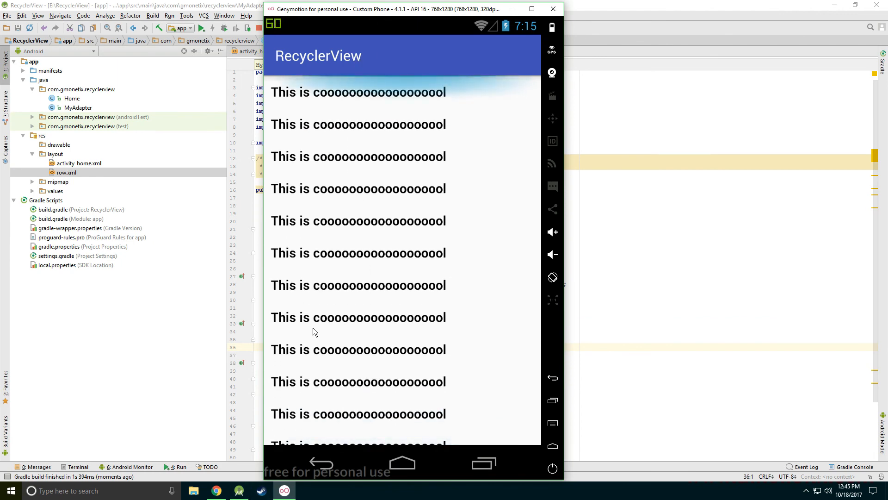
pyautogui.moveTo(329, 171); pyautogui.dragTo(370, 186)
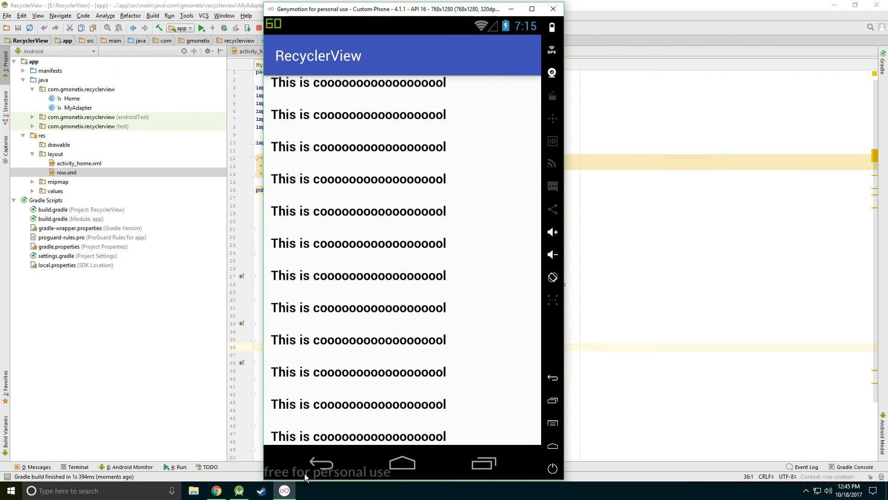
pyautogui.moveTo(378, 8)
pyautogui.mouseDown()
pyautogui.moveTo(541, 45)
pyautogui.moveTo(396, 15)
pyautogui.mouseUp()
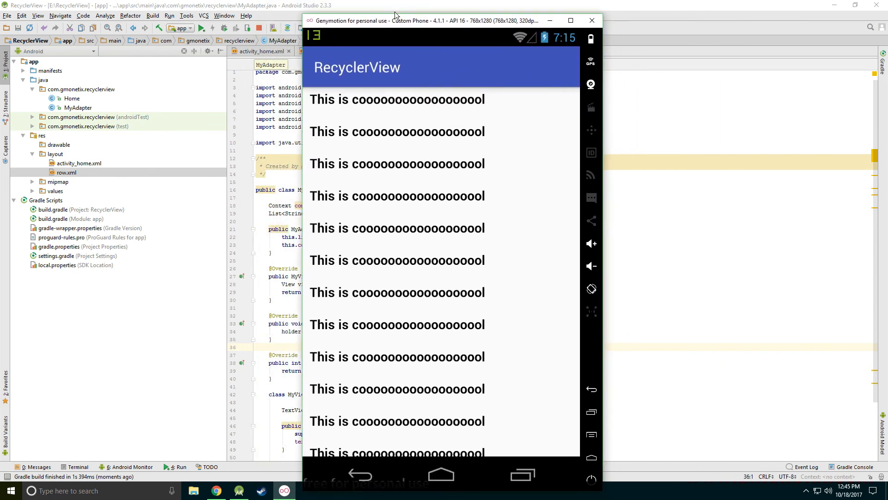